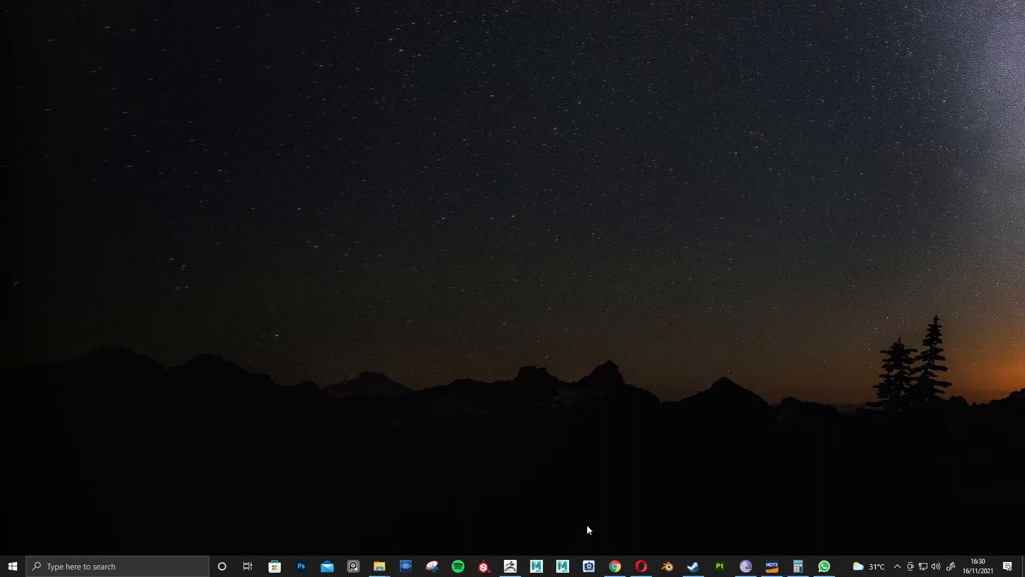
Switch to the Opera browser and examine the "Amara/Chill time" group post, including its character renders and comments.
{"action": "left_click", "coordinate": [640, 566]}
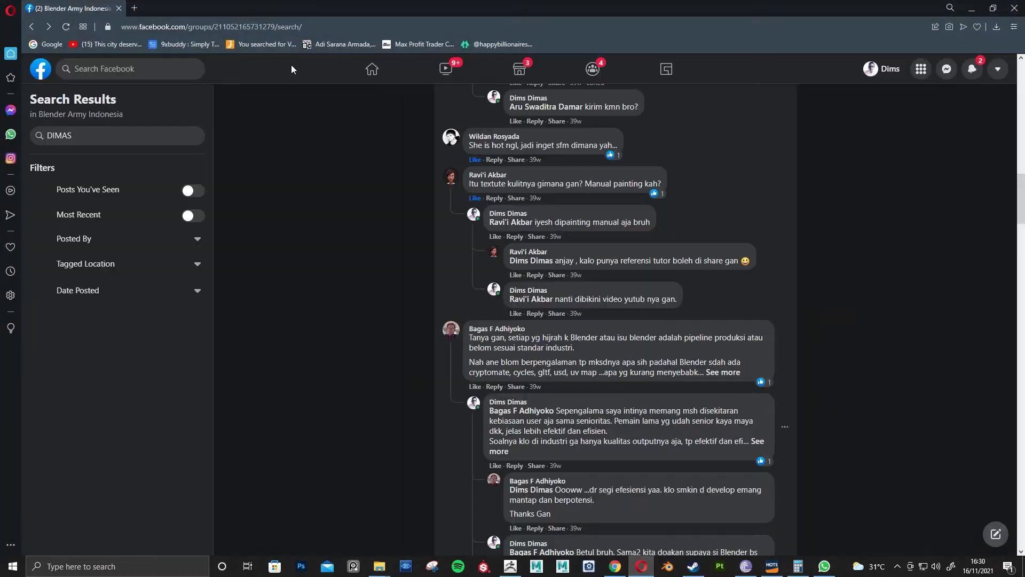
{"action": "scroll", "coordinate": [373, 191], "scroll_direction": "up", "scroll_amount": 5}
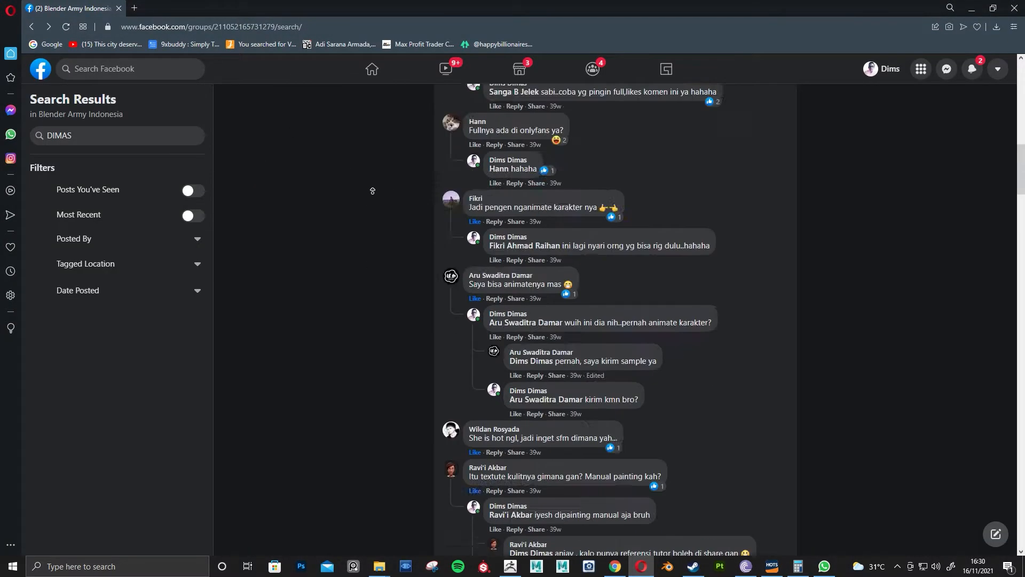
{"action": "scroll", "coordinate": [372, 191], "scroll_direction": "up", "scroll_amount": 7}
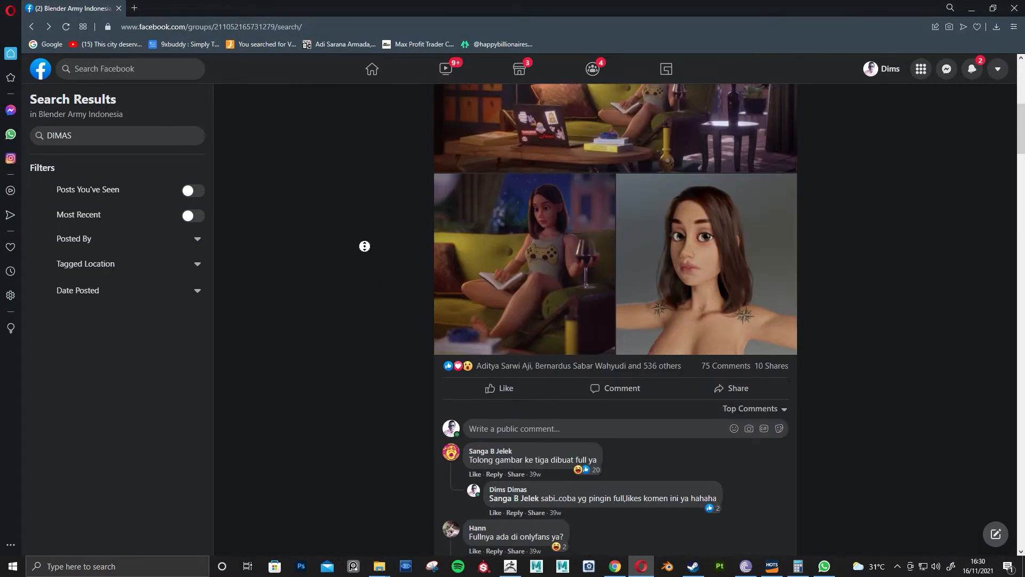
{"action": "scroll", "coordinate": [365, 246], "scroll_direction": "up", "scroll_amount": 3}
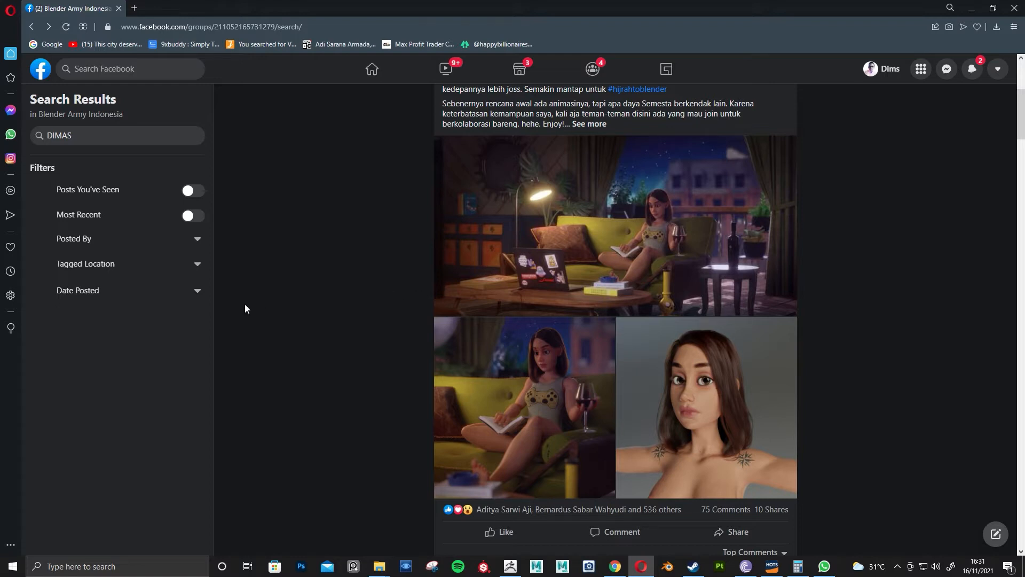
{"action": "scroll", "coordinate": [375, 333], "scroll_direction": "down", "scroll_amount": 5}
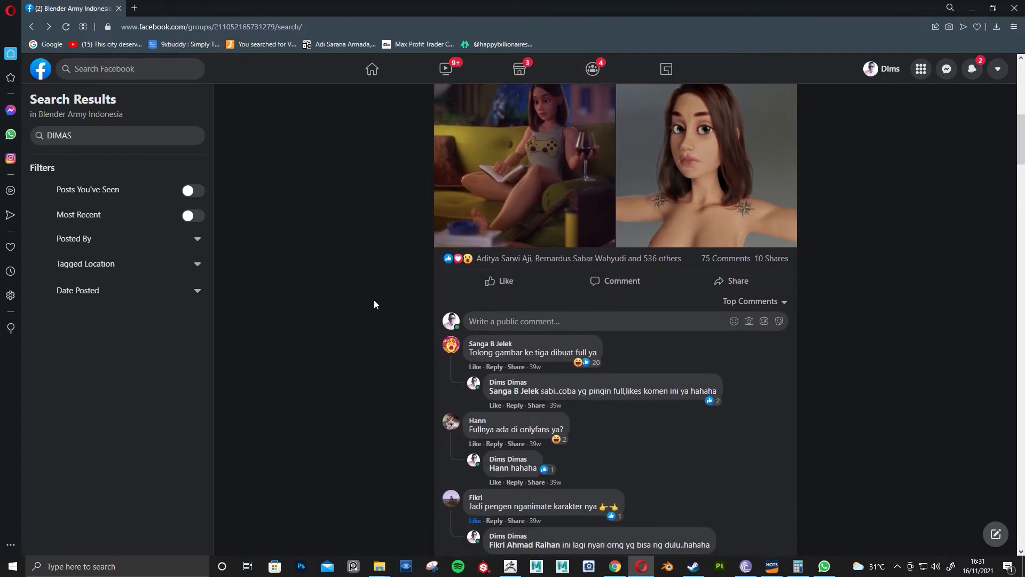
{"action": "middle_click", "coordinate": [373, 296]}
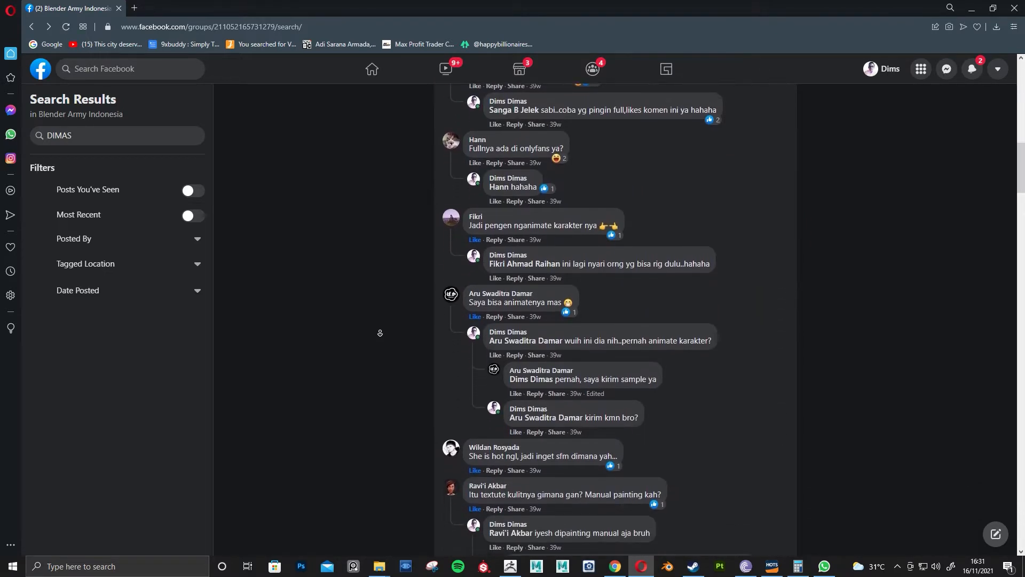
{"action": "middle_click", "coordinate": [376, 332]}
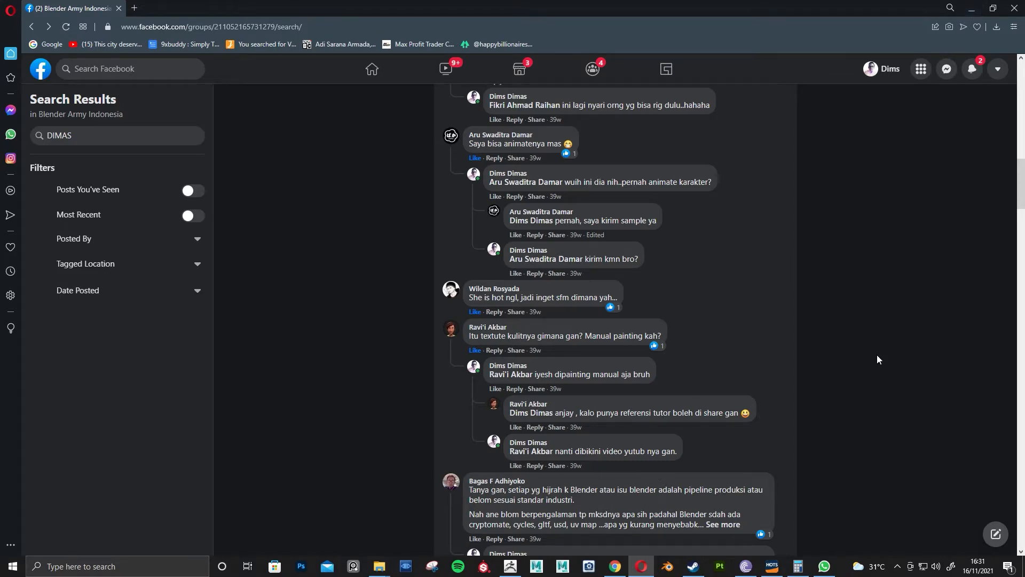
{"action": "middle_click", "coordinate": [902, 389]}
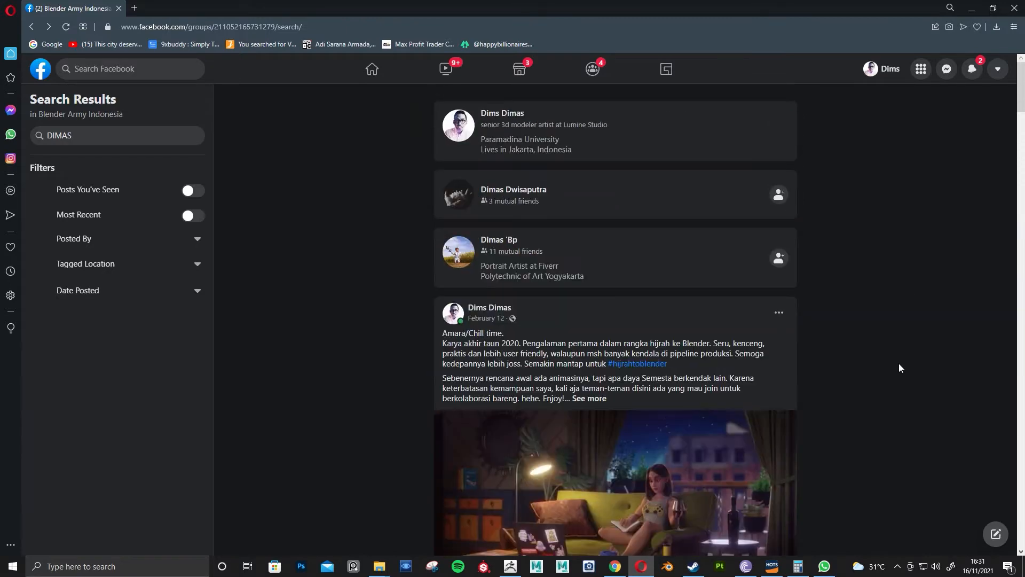
{"action": "scroll", "coordinate": [895, 431], "scroll_direction": "down", "scroll_amount": 5}
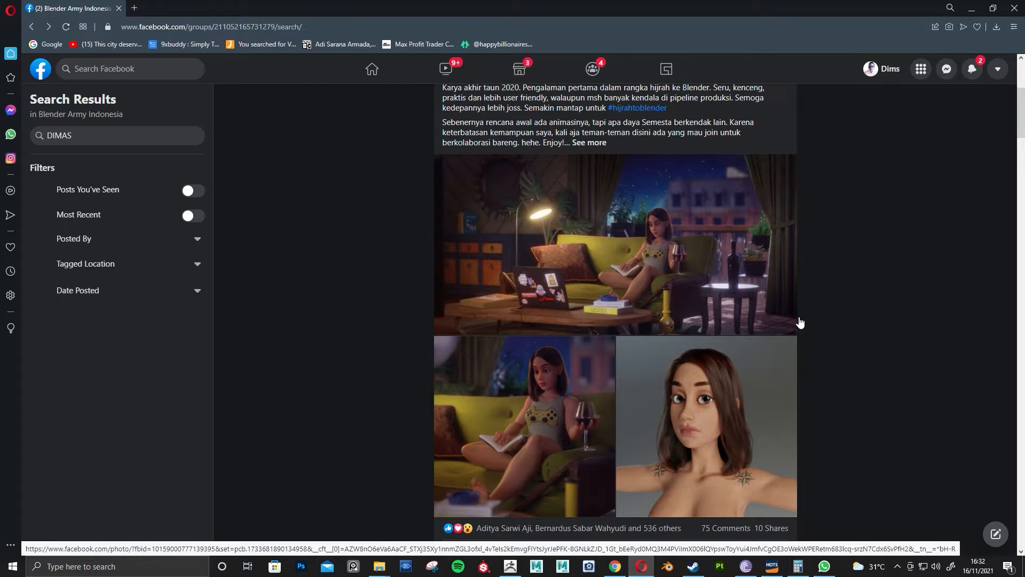
{"action": "key", "text": "super+d"}
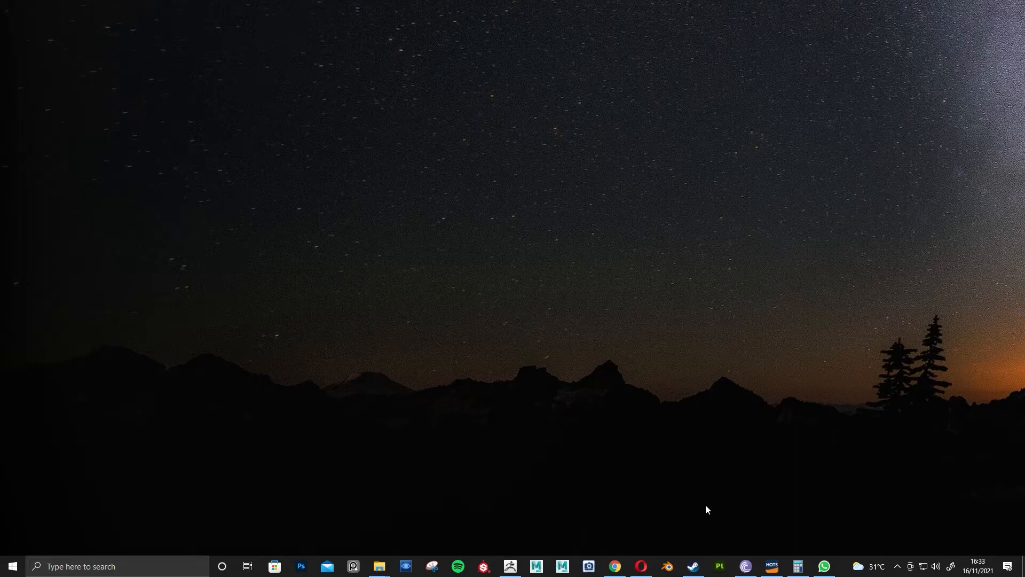
Switch to Substance 3D Painter and frame the whole textured character in the 3D view.
{"action": "left_click", "coordinate": [721, 570]}
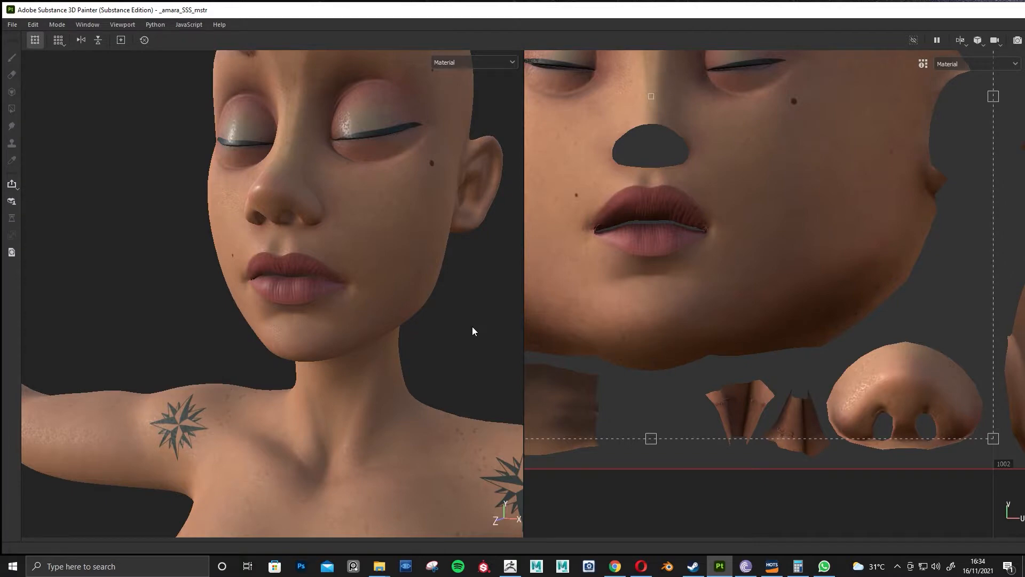
{"action": "left_click_drag", "start_coordinate": [469, 328], "coordinate": [405, 327], "text": "alt"}
{"action": "key", "text": "f"}
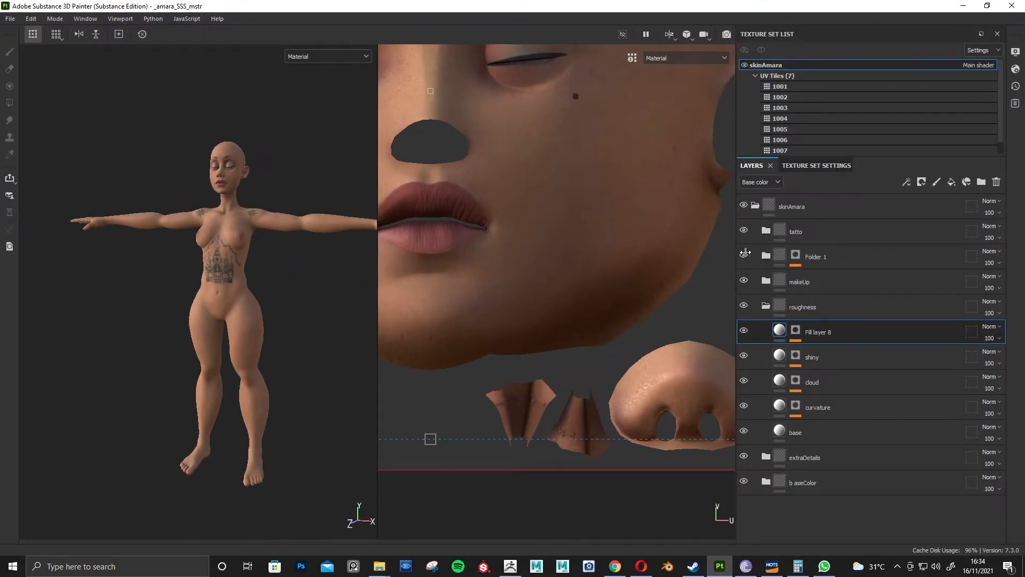
Widen the viewport area and collapse both the UV Tiles list and the skinAmara layer folder.
{"action": "left_click_drag", "start_coordinate": [742, 252], "coordinate": [816, 252]}
{"action": "left_click", "coordinate": [835, 75]}
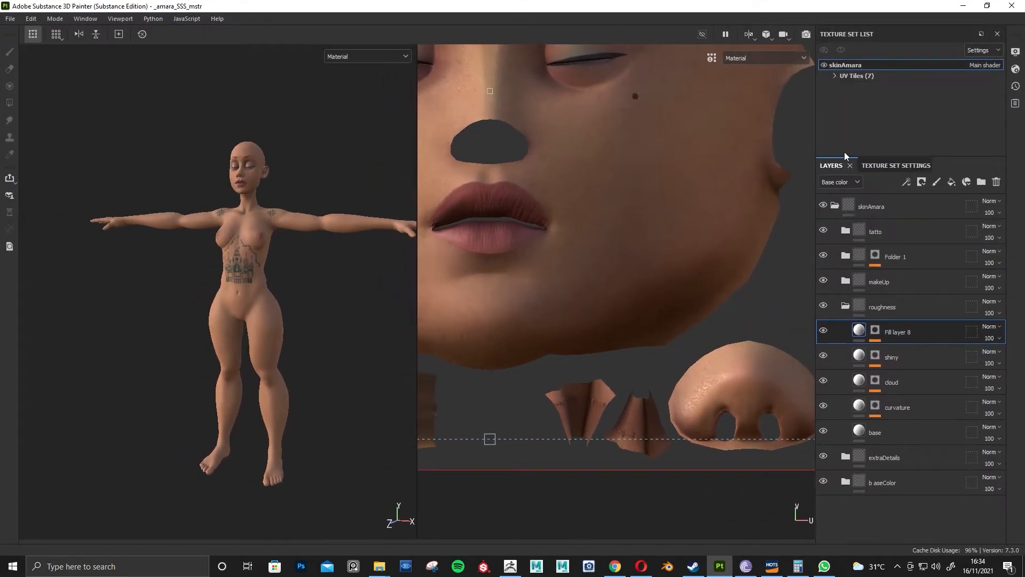
{"action": "left_click", "coordinate": [835, 205]}
Examine the textured skin on the character's face, tattooed torso and full body in the 3D view.
{"action": "left_click_drag", "start_coordinate": [336, 248], "coordinate": [117, 265], "text": "alt"}
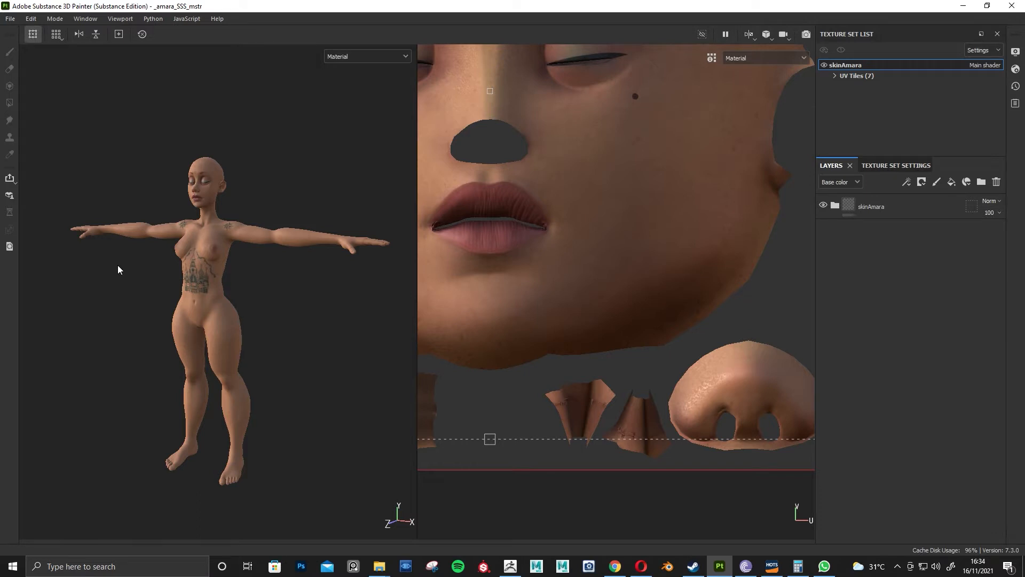
{"action": "mouse_move", "coordinate": [338, 290]}
{"action": "left_mouse_down", "text": "alt+shift"}
{"action": "mouse_move", "coordinate": [281, 314]}
{"action": "mouse_move", "coordinate": [160, 313]}
{"action": "mouse_move", "coordinate": [267, 371]}
{"action": "mouse_move", "coordinate": [235, 336]}
{"action": "left_mouse_up", "text": "alt+shift"}
{"action": "left_click", "coordinate": [825, 567]}
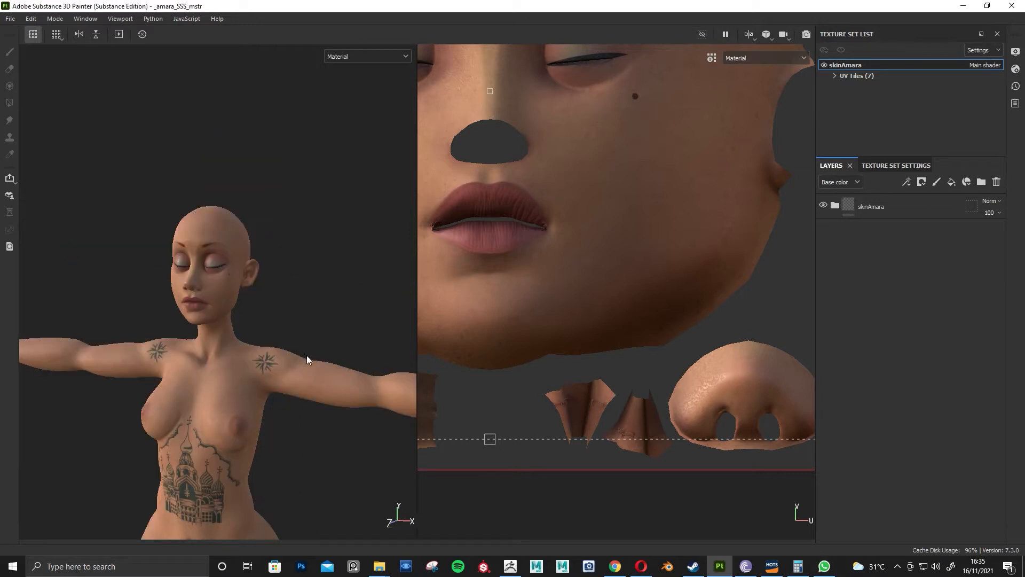
{"action": "middle_click_drag", "start_coordinate": [307, 354], "coordinate": [296, 271], "text": "alt"}
{"action": "middle_click_drag", "start_coordinate": [315, 358], "coordinate": [363, 251], "text": "alt"}
{"action": "scroll", "coordinate": [358, 262], "scroll_direction": "down", "scroll_amount": 4}
{"action": "left_click_drag", "start_coordinate": [347, 288], "coordinate": [325, 307], "text": "alt"}
{"action": "scroll", "coordinate": [325, 306], "scroll_direction": "down", "scroll_amount": 3}
{"action": "middle_click_drag", "start_coordinate": [322, 306], "coordinate": [276, 328], "text": "alt"}
{"action": "scroll", "coordinate": [276, 328], "scroll_direction": "down", "scroll_amount": 1}
{"action": "left_click_drag", "start_coordinate": [275, 328], "coordinate": [292, 307], "text": "alt"}
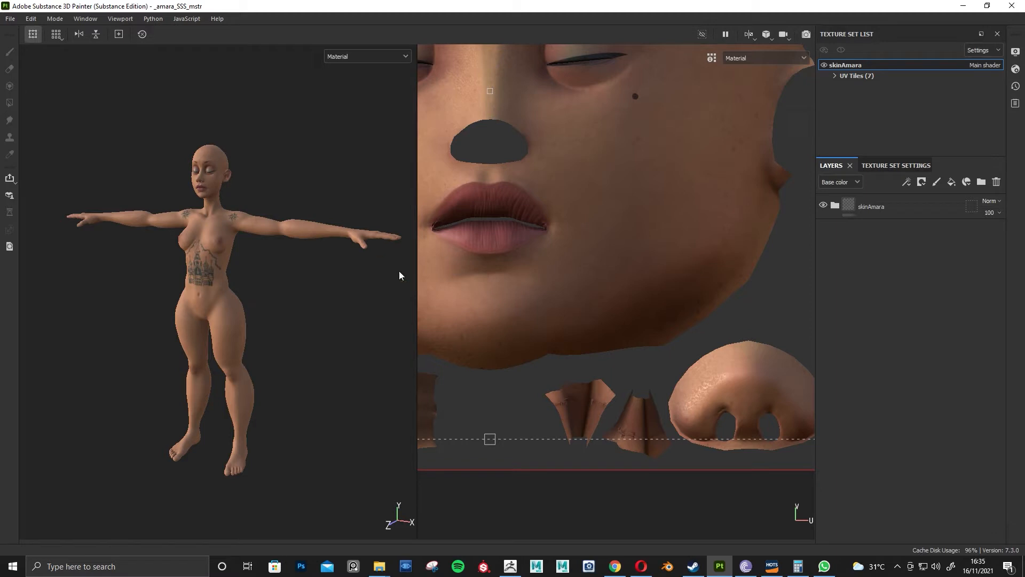
Expand the skinAmara layer folder and toggle the visibility of the extraDetails folder.
{"action": "left_click", "coordinate": [835, 205]}
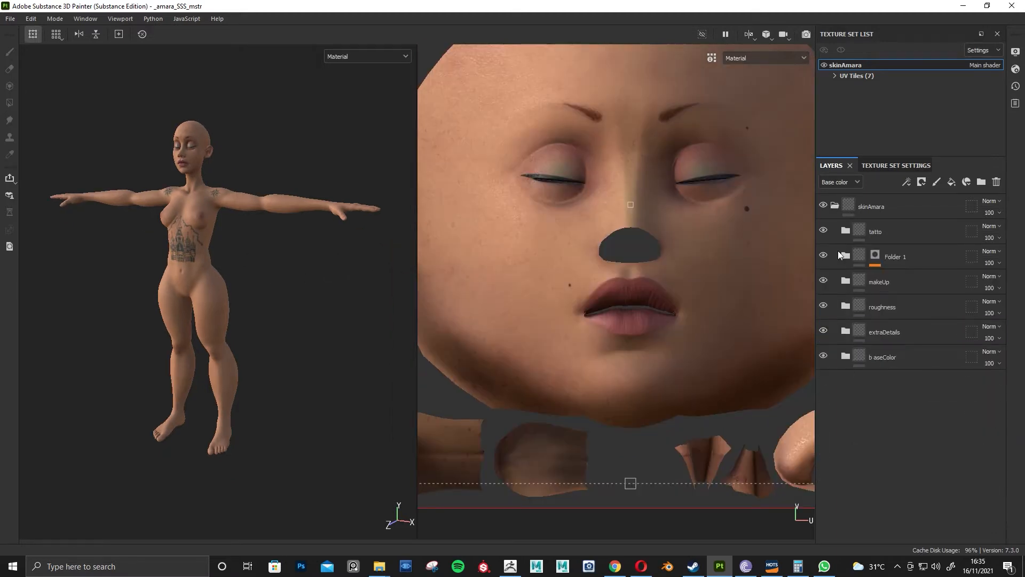
{"action": "left_click", "coordinate": [823, 331]}
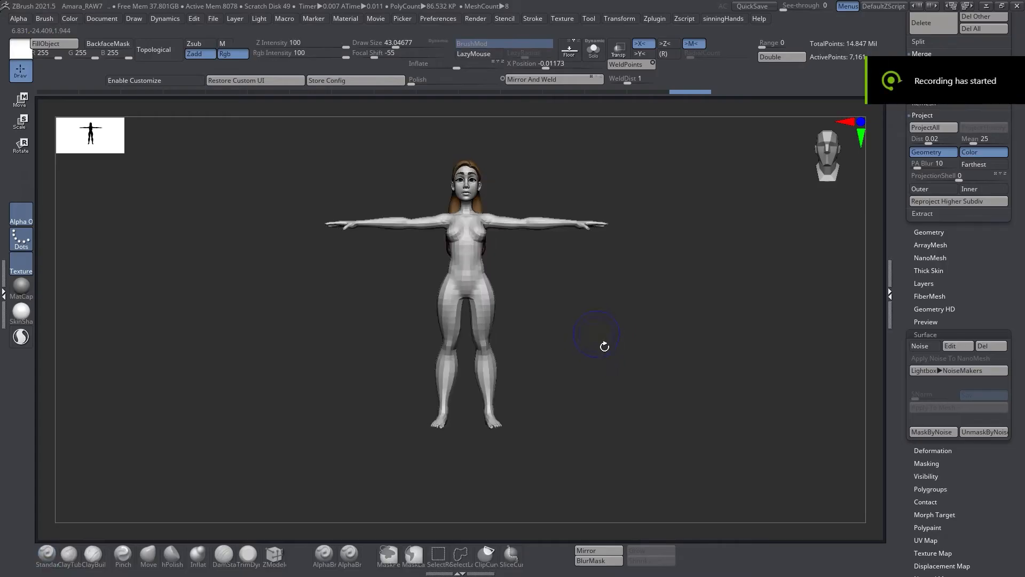
Raise the character's body mesh in ZBrush from its lowest to its highest subdivision level, with the head in close view.
{"action": "left_click_drag", "start_coordinate": [591, 360], "coordinate": [555, 366], "text": "alt"}
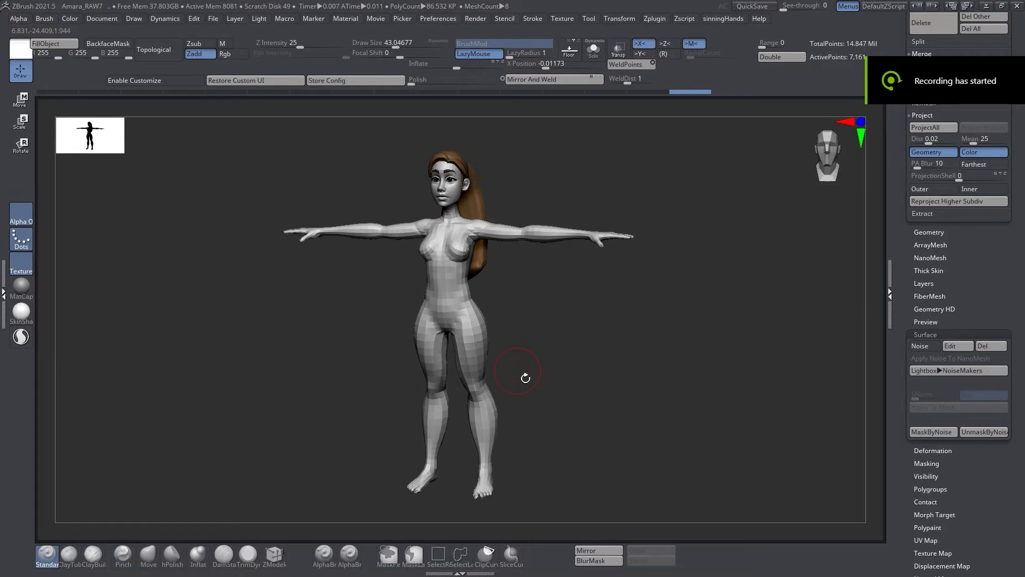
{"action": "left_click_drag", "start_coordinate": [569, 321], "coordinate": [521, 338]}
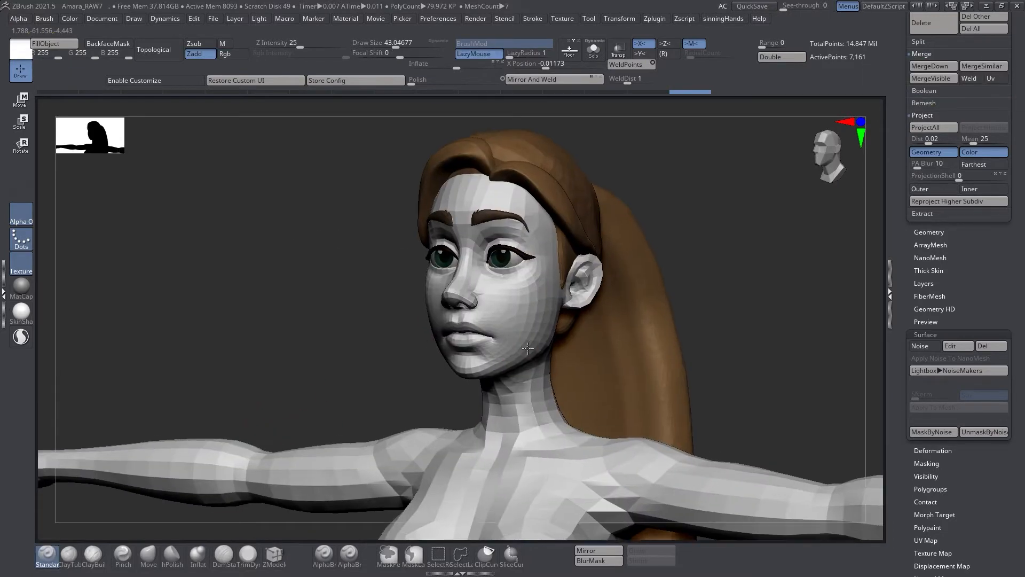
{"action": "key", "text": "d"}
{"action": "key", "text": "d"}
{"action": "key", "text": "d"}
{"action": "key", "text": "d"}
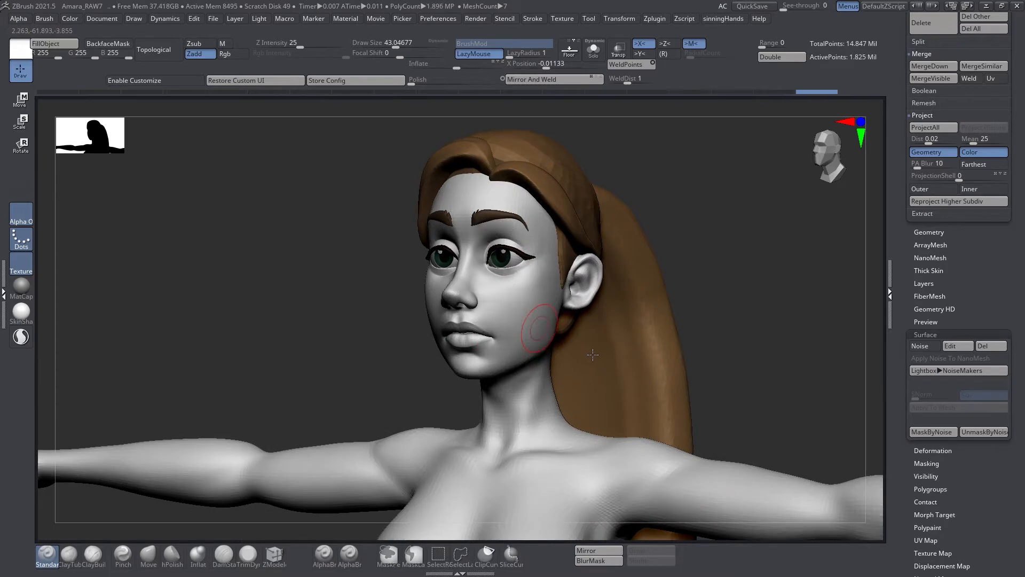
{"action": "key", "text": "d"}
Examine the sculpted skin detail on the face up close and from front and three-quarter angles.
{"action": "mouse_move", "coordinate": [540, 379]}
{"action": "right_mouse_down", "text": "alt"}
{"action": "mouse_move", "coordinate": [521, 336]}
{"action": "mouse_move", "coordinate": [545, 299]}
{"action": "mouse_move", "coordinate": [573, 380]}
{"action": "mouse_move", "coordinate": [577, 348]}
{"action": "mouse_move", "coordinate": [540, 354]}
{"action": "mouse_move", "coordinate": [448, 334]}
{"action": "right_mouse_up", "text": "alt"}
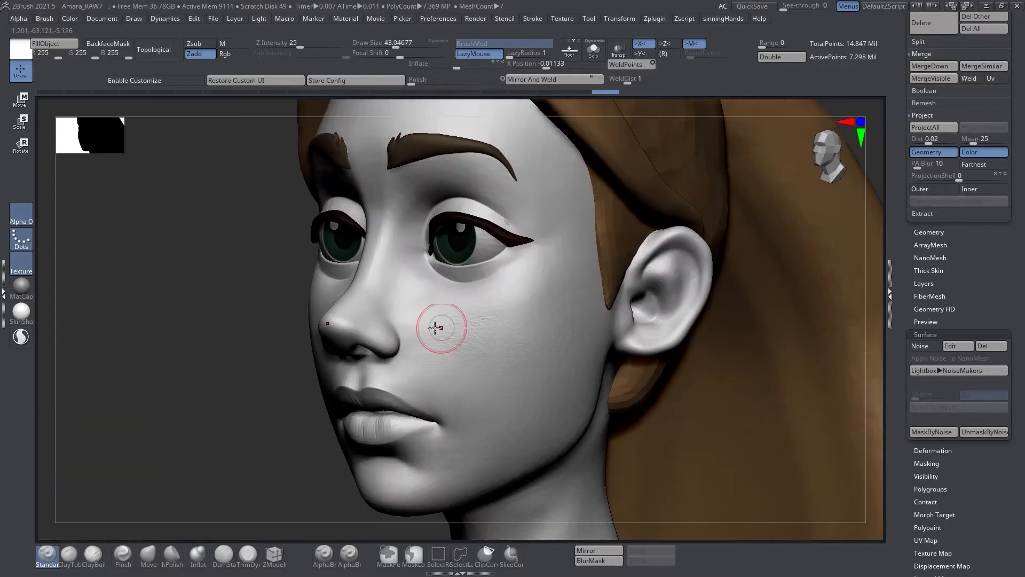
{"action": "right_click_drag", "start_coordinate": [518, 388], "coordinate": [558, 229], "text": "alt"}
{"action": "right_click_drag", "start_coordinate": [586, 341], "coordinate": [558, 314], "text": "alt"}
{"action": "right_click_drag", "start_coordinate": [558, 314], "coordinate": [583, 320], "text": "shift"}
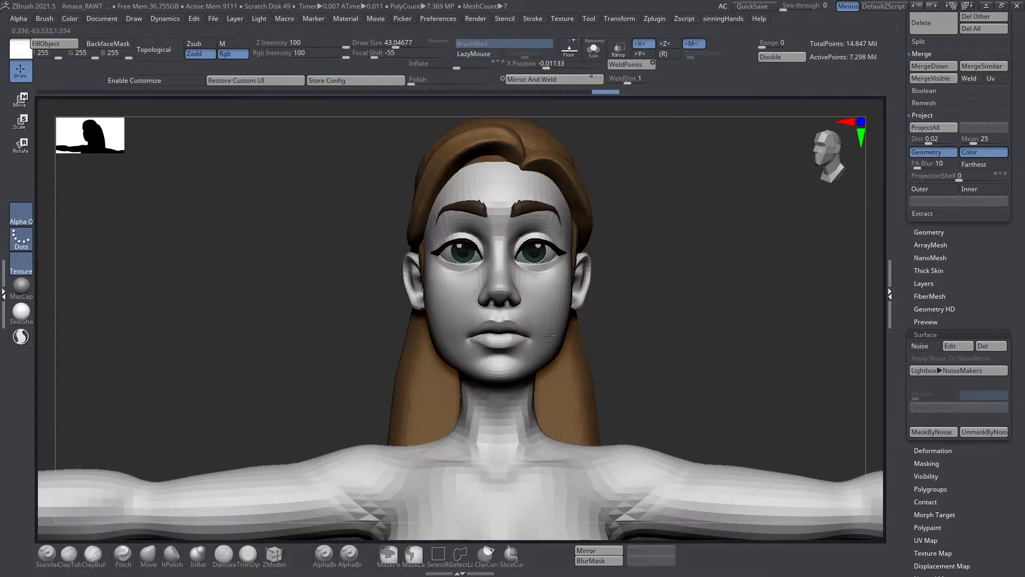
{"action": "right_click_drag", "start_coordinate": [587, 357], "coordinate": [566, 365]}
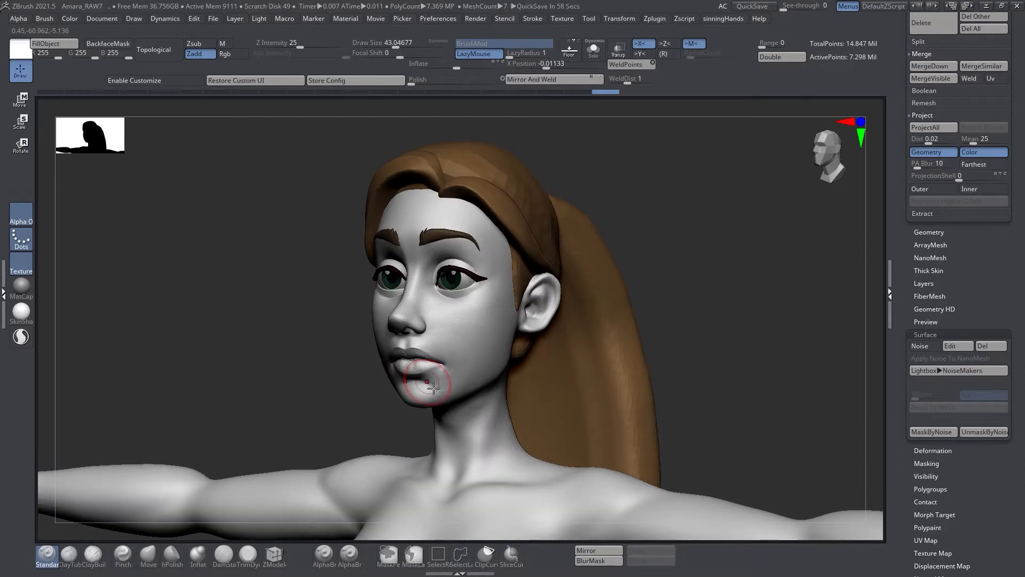
{"action": "right_click_drag", "start_coordinate": [434, 388], "coordinate": [499, 370]}
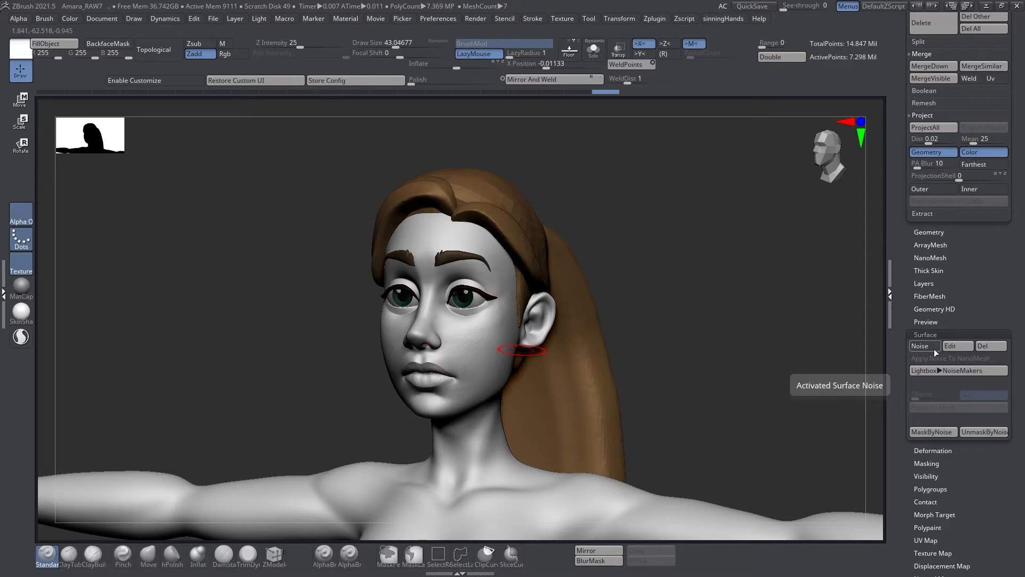
Open the body's surface noise settings, inspect the skin noise on the face preview, and cancel without changing anything.
{"action": "left_click", "coordinate": [954, 346]}
{"action": "left_click_drag", "start_coordinate": [800, 370], "coordinate": [873, 267]}
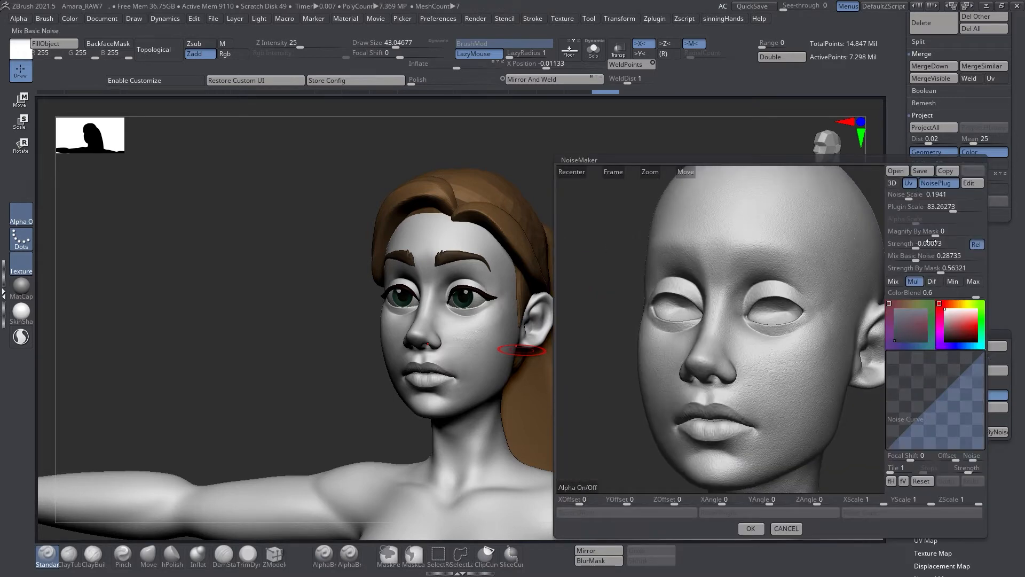
{"action": "left_click_drag", "start_coordinate": [790, 420], "coordinate": [731, 367], "text": "alt"}
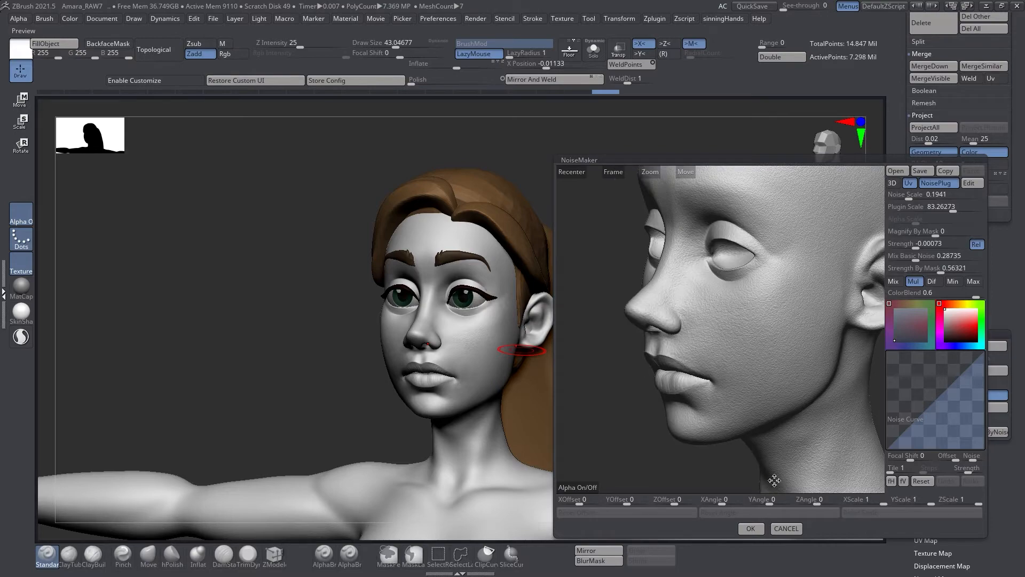
{"action": "left_click", "coordinate": [788, 528]}
Examine the sculpted head up close from the front and its transition to the neck and shoulders.
{"action": "left_click_drag", "start_coordinate": [675, 357], "coordinate": [683, 350]}
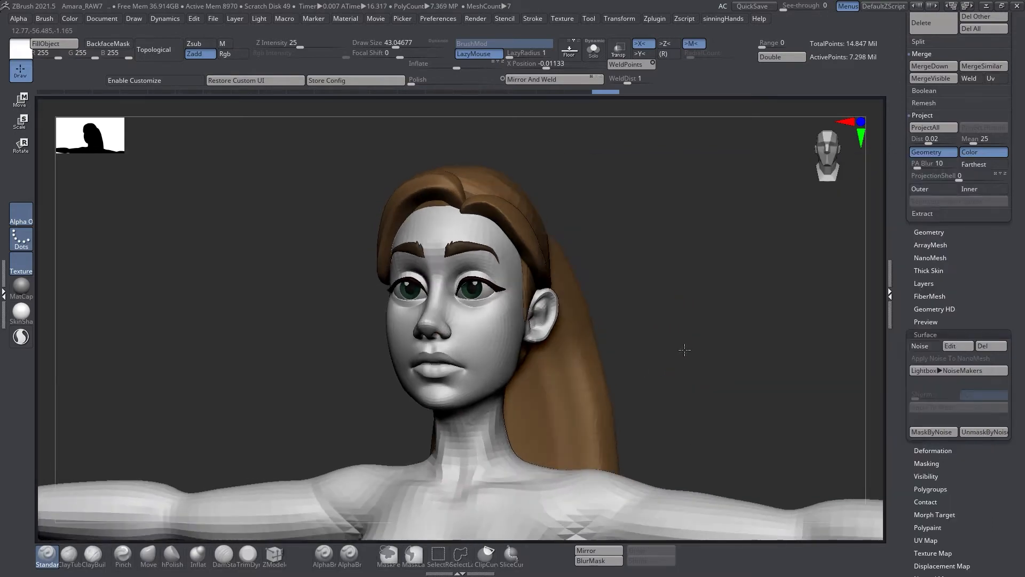
{"action": "left_click_drag", "start_coordinate": [986, 283], "coordinate": [986, 322]}
{"action": "left_click_drag", "start_coordinate": [641, 321], "coordinate": [610, 384], "text": "alt"}
{"action": "mouse_move", "coordinate": [608, 383]}
{"action": "right_mouse_down"}
{"action": "mouse_move", "coordinate": [602, 362]}
{"action": "mouse_move", "coordinate": [662, 382]}
{"action": "mouse_move", "coordinate": [638, 367]}
{"action": "right_mouse_up"}
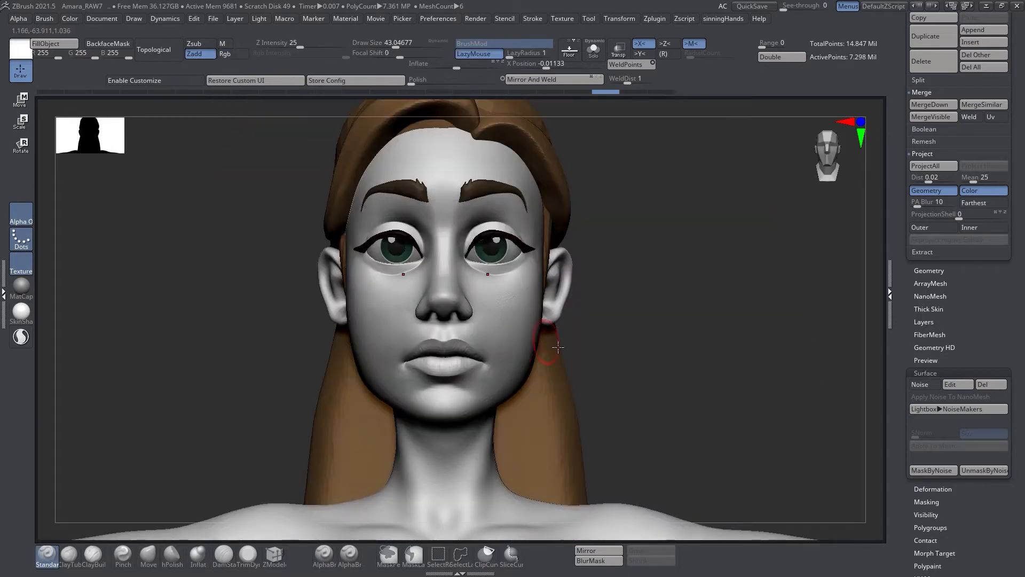
{"action": "mouse_move", "coordinate": [571, 332]}
{"action": "right_mouse_down", "text": "ctrl"}
{"action": "mouse_move", "coordinate": [566, 320]}
{"action": "mouse_move", "coordinate": [556, 342]}
{"action": "right_mouse_up", "text": "ctrl"}
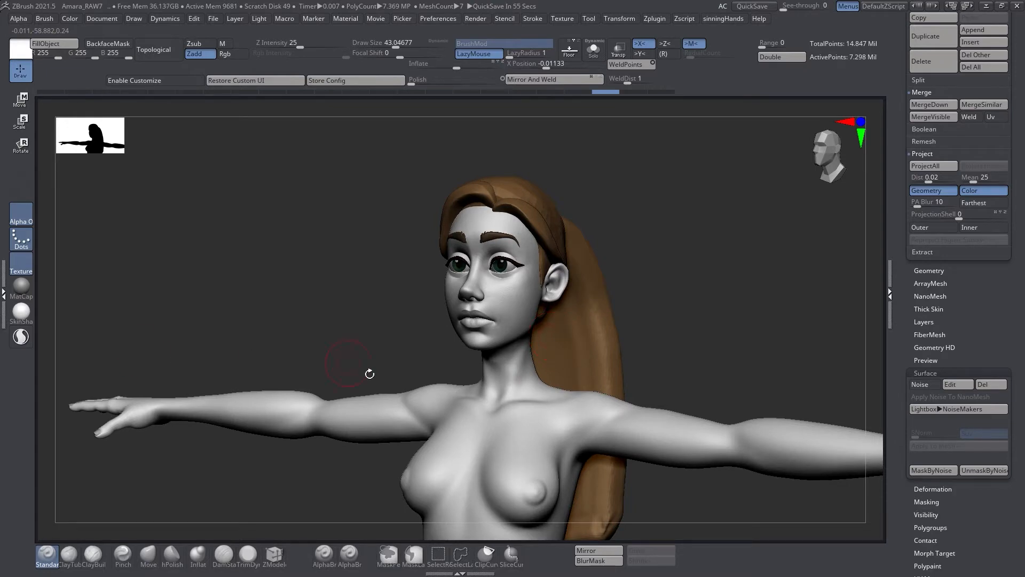
Show the polyframe on the body to inspect the face topology and polygroups, and turn it off again.
{"action": "right_click_drag", "start_coordinate": [630, 358], "coordinate": [504, 358]}
{"action": "key", "text": "shift+f"}
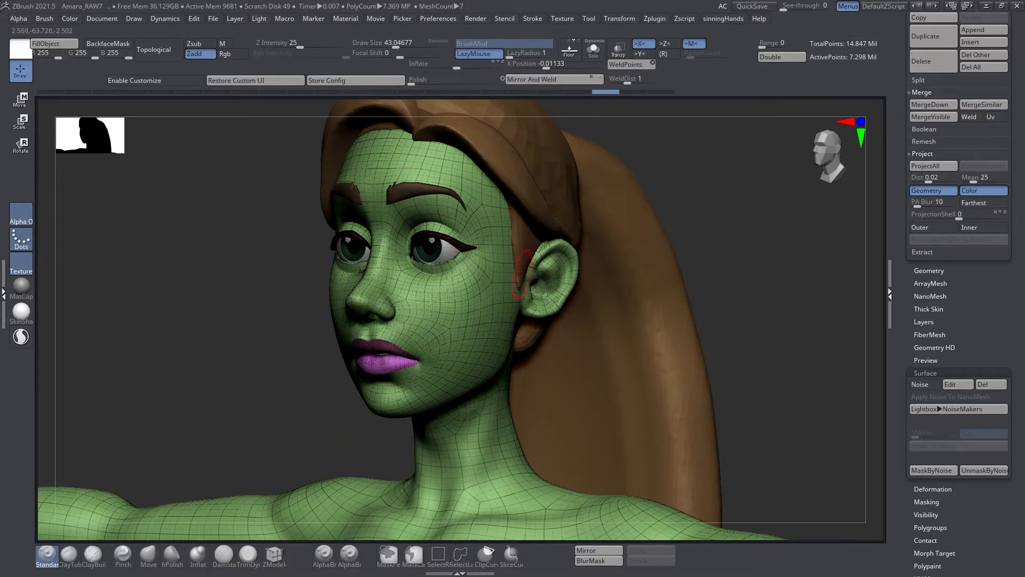
{"action": "key", "text": "shift+f"}
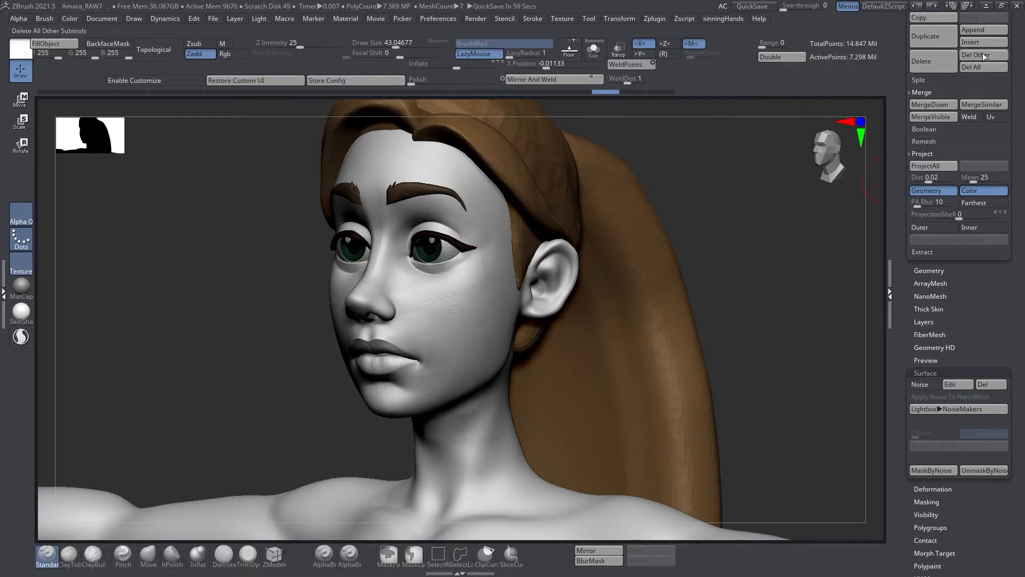
Switch back to Substance 3D Painter and examine the untextured character's head and upper body in the 3D view.
{"action": "left_click", "coordinate": [986, 6]}
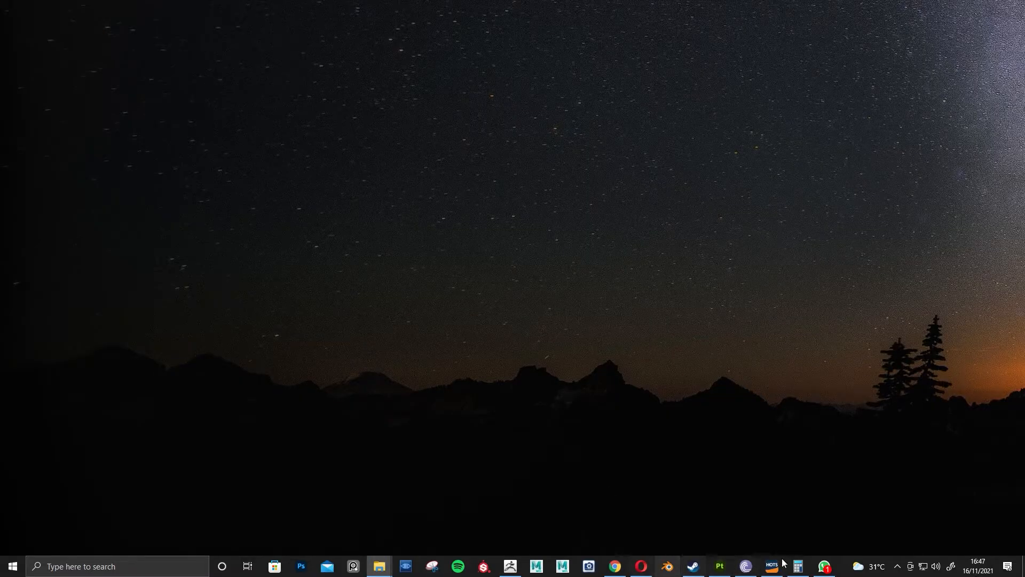
{"action": "left_click", "coordinate": [720, 573]}
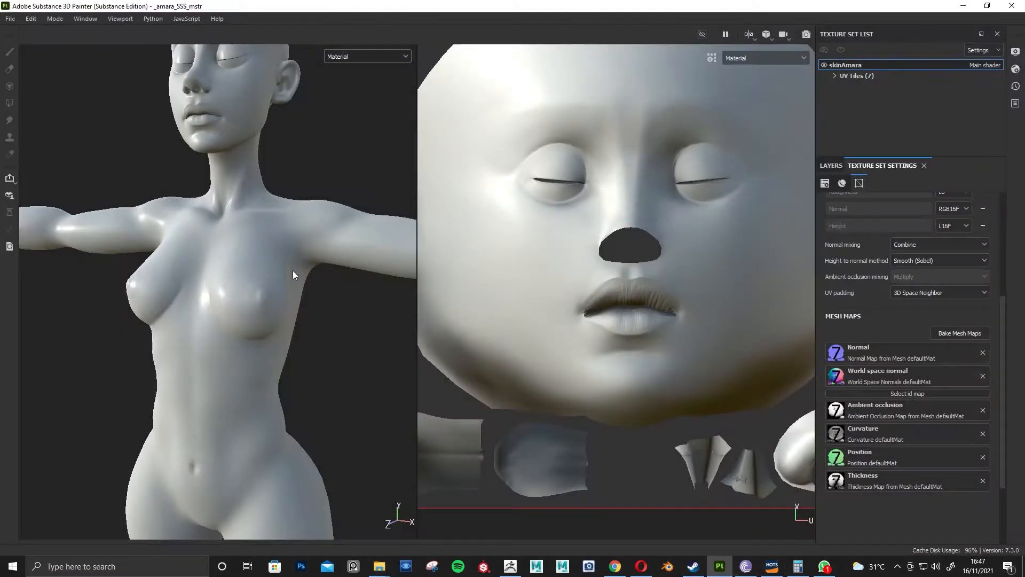
{"action": "left_click_drag", "start_coordinate": [337, 177], "coordinate": [331, 165], "text": "alt"}
{"action": "right_click_drag", "start_coordinate": [332, 164], "coordinate": [287, 165], "text": "alt"}
{"action": "middle_click_drag", "start_coordinate": [288, 165], "coordinate": [303, 239], "text": "alt"}
{"action": "right_click_drag", "start_coordinate": [303, 240], "coordinate": [324, 229], "text": "alt"}
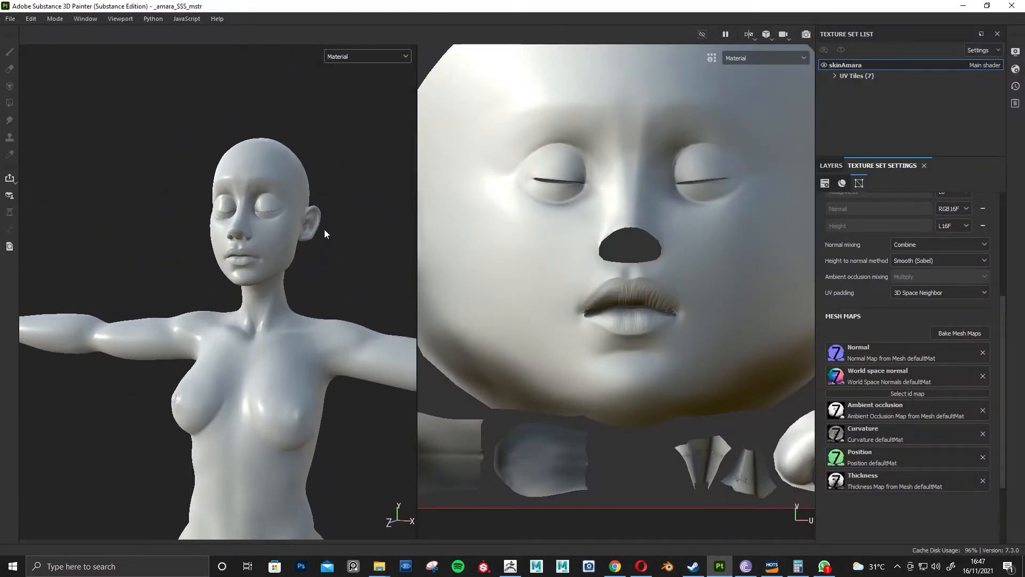
{"action": "left_click_drag", "start_coordinate": [324, 229], "coordinate": [307, 236], "text": "alt"}
{"action": "left_click", "coordinate": [34, 21]}
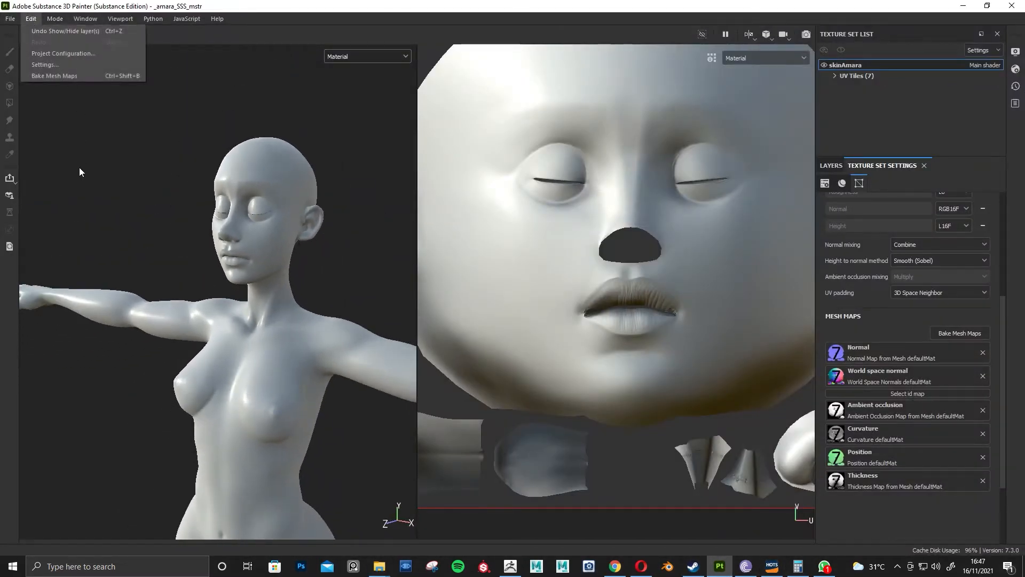
{"action": "left_click", "coordinate": [56, 76]}
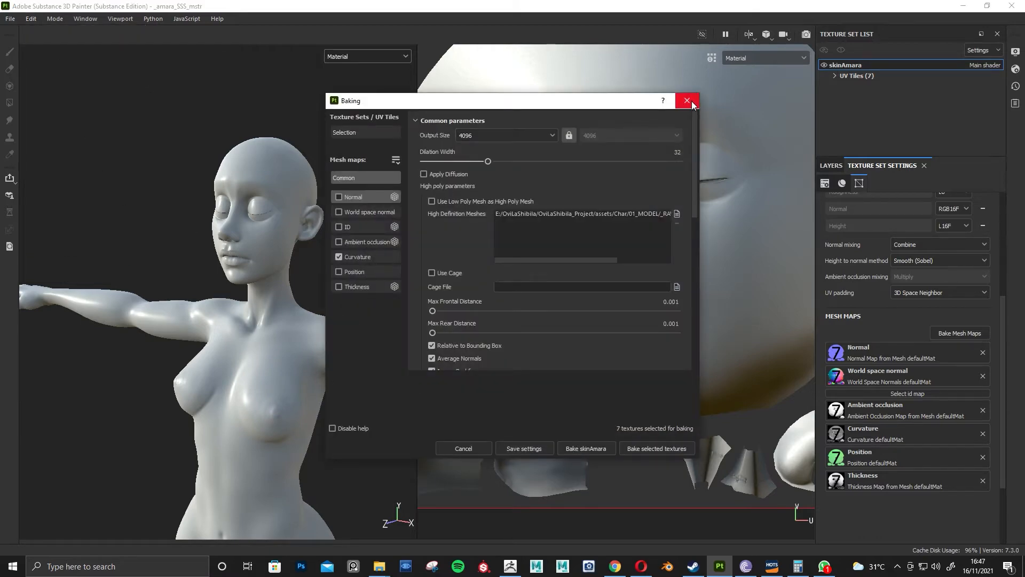
{"action": "left_click", "coordinate": [688, 101]}
Open the mesh map baking settings and review the common parameters and the full path of the Amara_HI.OBJ high definition mesh.
{"action": "left_click", "coordinate": [30, 19]}
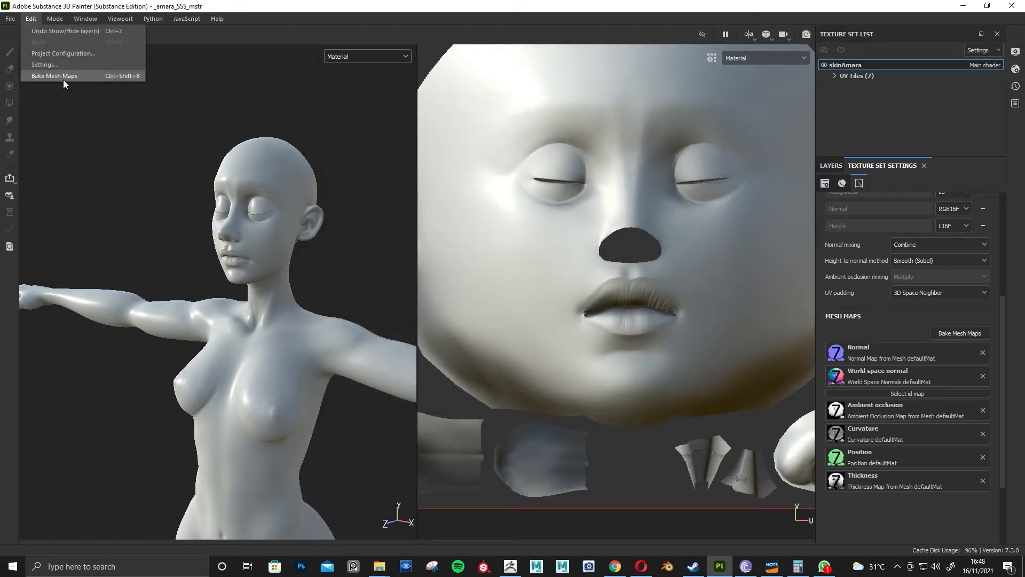
{"action": "left_click", "coordinate": [66, 78]}
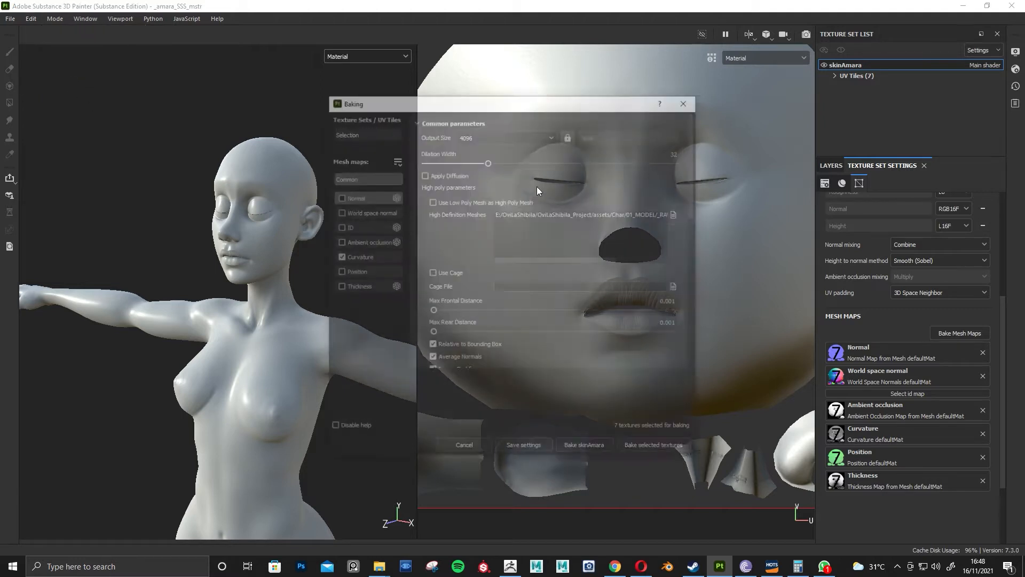
{"action": "left_click_drag", "start_coordinate": [549, 100], "coordinate": [549, 99]}
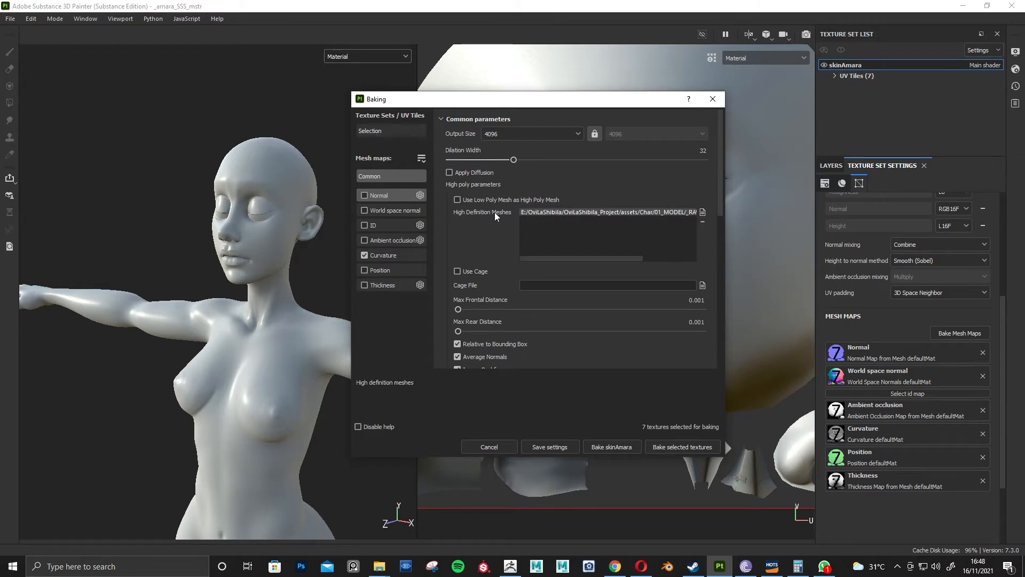
{"action": "left_click_drag", "start_coordinate": [632, 259], "coordinate": [694, 258]}
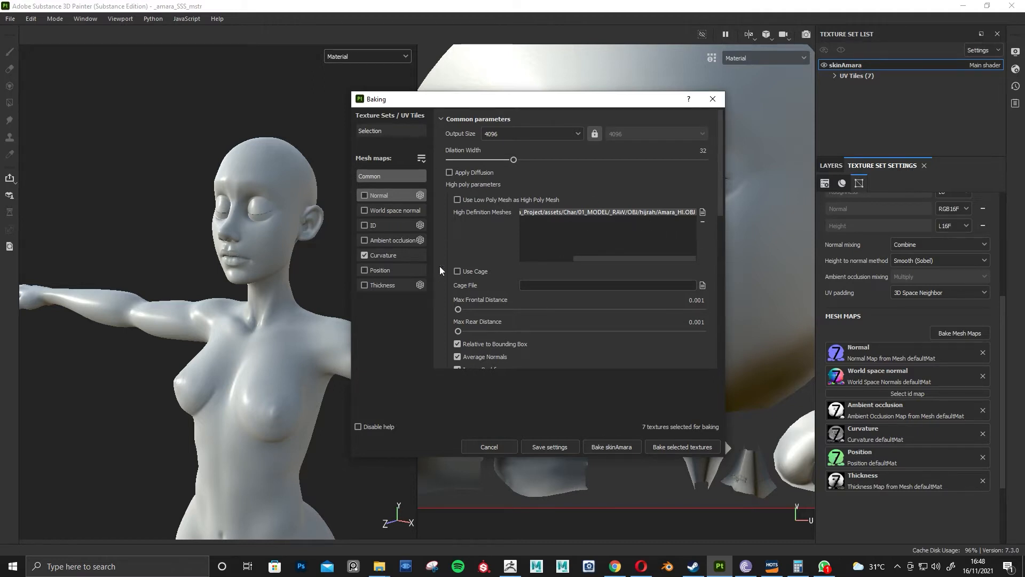
{"action": "left_click_drag", "start_coordinate": [609, 258], "coordinate": [556, 258]}
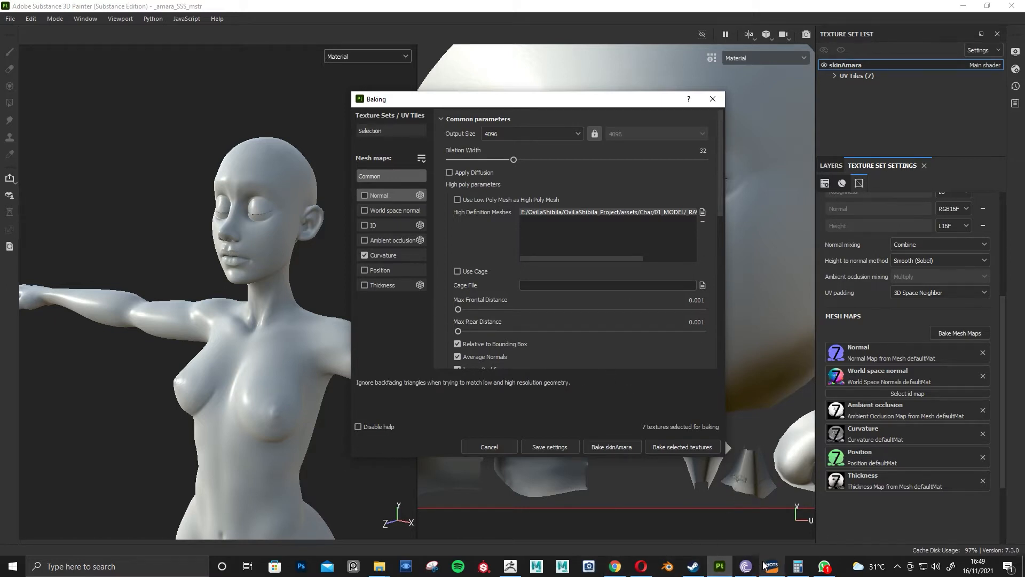
Switch to ZBrush and show the Multi Map Exporter plugin's map types, size and export options.
{"action": "left_click", "coordinate": [719, 569]}
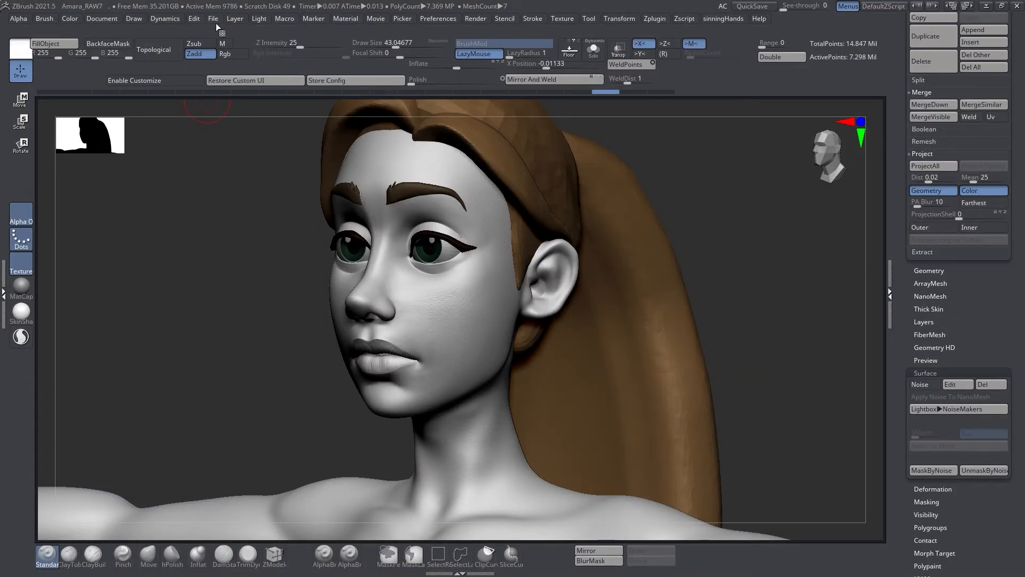
{"action": "left_click", "coordinate": [111, 18]}
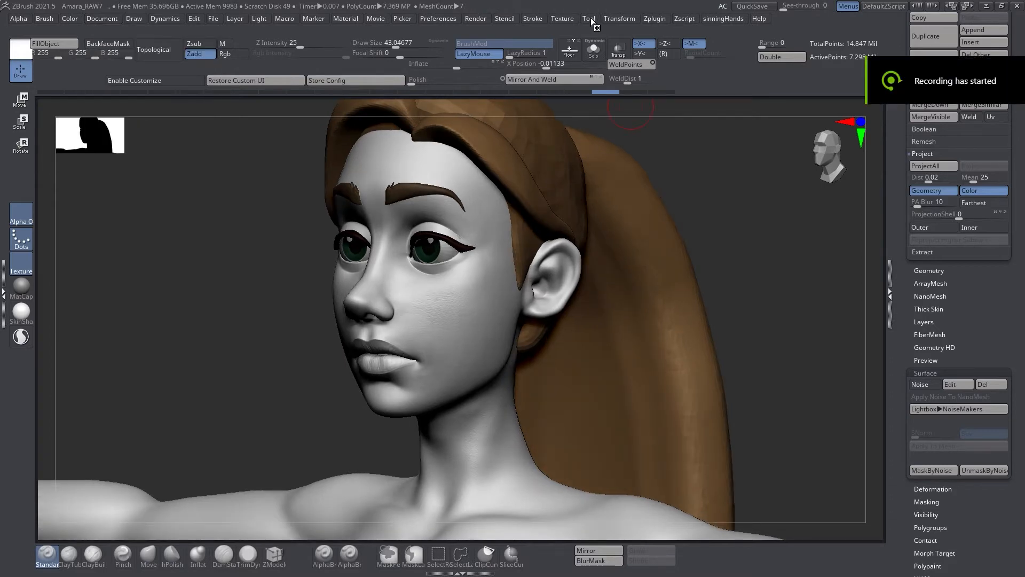
{"action": "left_click", "coordinate": [590, 18]}
{"action": "mouse_move", "coordinate": [657, 20]}
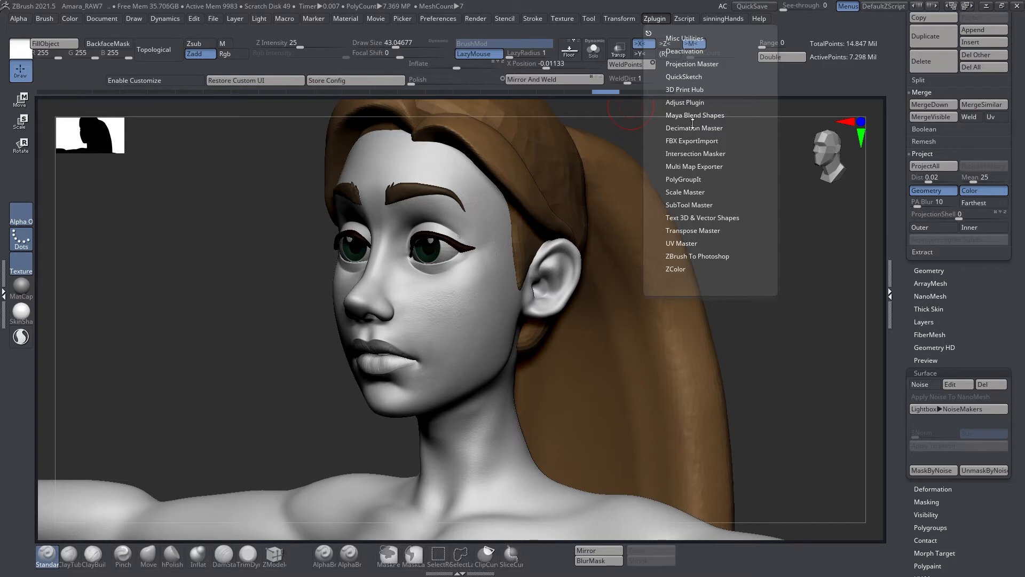
{"action": "left_click", "coordinate": [677, 166]}
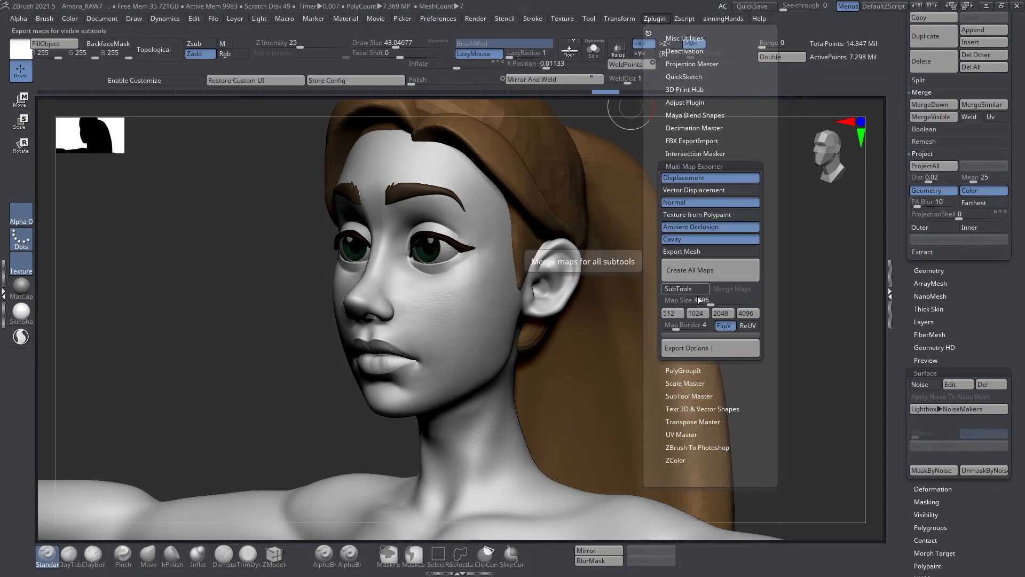
{"action": "right_click_drag", "start_coordinate": [606, 320], "coordinate": [576, 335]}
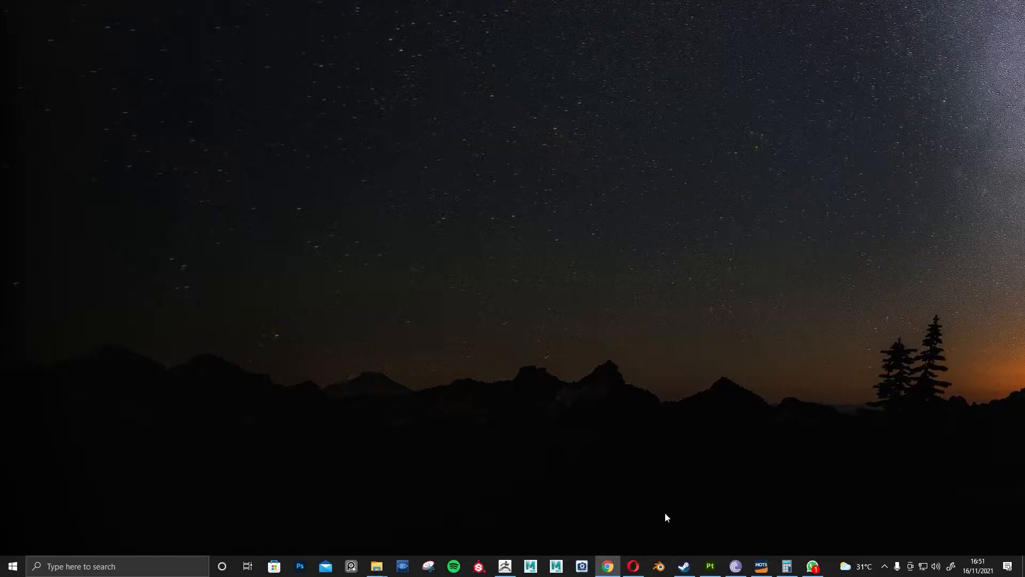
Switch back to Substance 3D Painter and inspect the project textures available for the Normal mesh map slot, leaving the assigned map as is.
{"action": "left_click", "coordinate": [709, 566]}
{"action": "mouse_move", "coordinate": [314, 265]}
{"action": "left_mouse_down", "text": "alt"}
{"action": "mouse_move", "coordinate": [266, 293]}
{"action": "mouse_move", "coordinate": [342, 316]}
{"action": "left_mouse_up", "text": "alt"}
{"action": "middle_click_drag", "start_coordinate": [343, 316], "coordinate": [358, 256], "text": "alt"}
{"action": "right_click_drag", "start_coordinate": [358, 257], "coordinate": [279, 278], "text": "alt"}
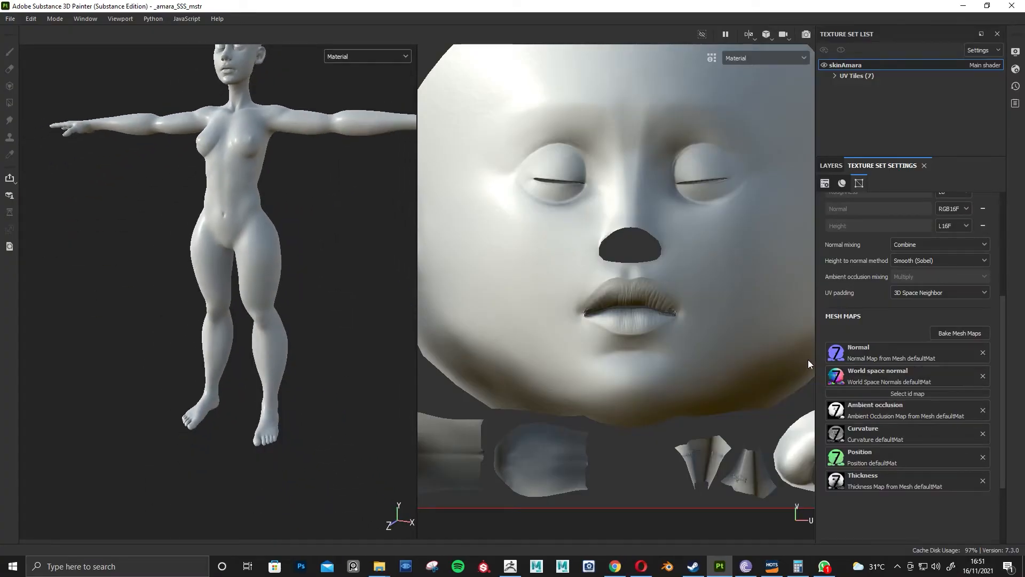
{"action": "middle_click_drag", "start_coordinate": [321, 270], "coordinate": [298, 355], "text": "alt"}
{"action": "right_click_drag", "start_coordinate": [298, 354], "coordinate": [289, 354], "text": "alt"}
{"action": "middle_click_drag", "start_coordinate": [289, 354], "coordinate": [276, 367], "text": "alt"}
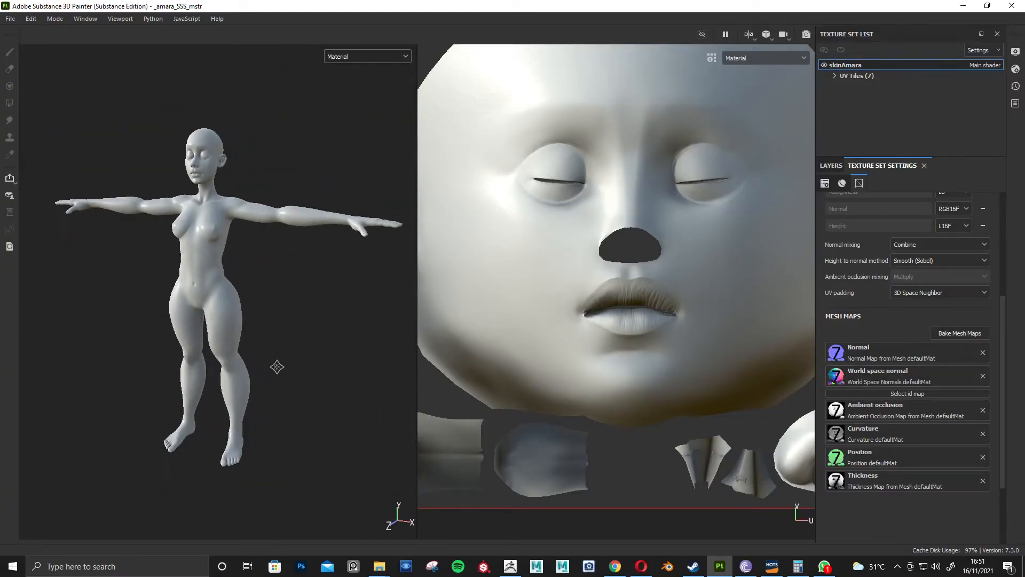
{"action": "left_click", "coordinate": [831, 352]}
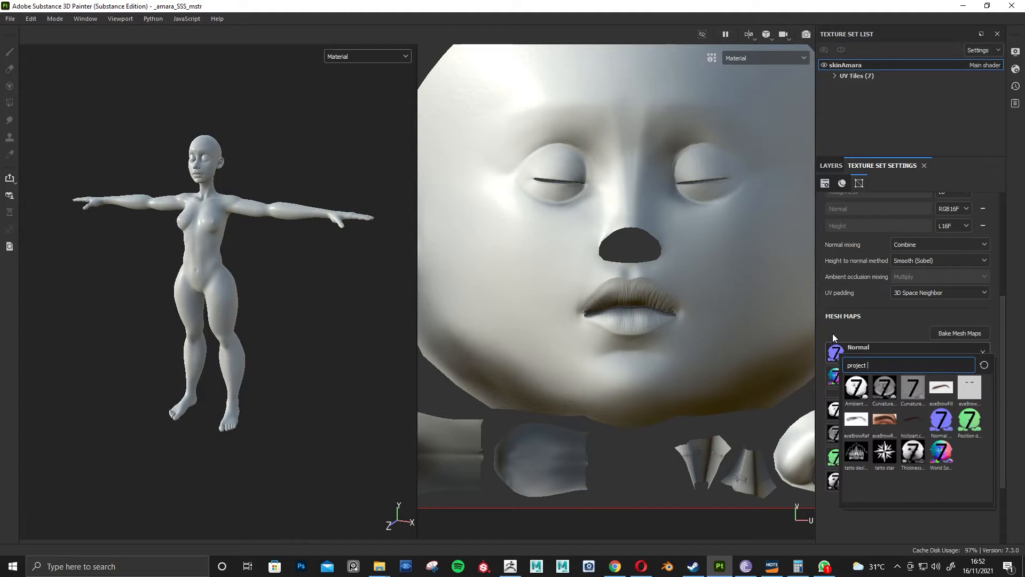
{"action": "left_click", "coordinate": [833, 333]}
Display the Normal mesh map on the character and examine it on the head and upper body.
{"action": "middle_click_drag", "start_coordinate": [307, 325], "coordinate": [315, 387], "text": "alt"}
{"action": "scroll", "coordinate": [296, 235], "scroll_direction": "up", "scroll_amount": 6}
{"action": "scroll", "coordinate": [338, 214], "scroll_direction": "down", "scroll_amount": 2}
{"action": "left_click", "coordinate": [369, 57]}
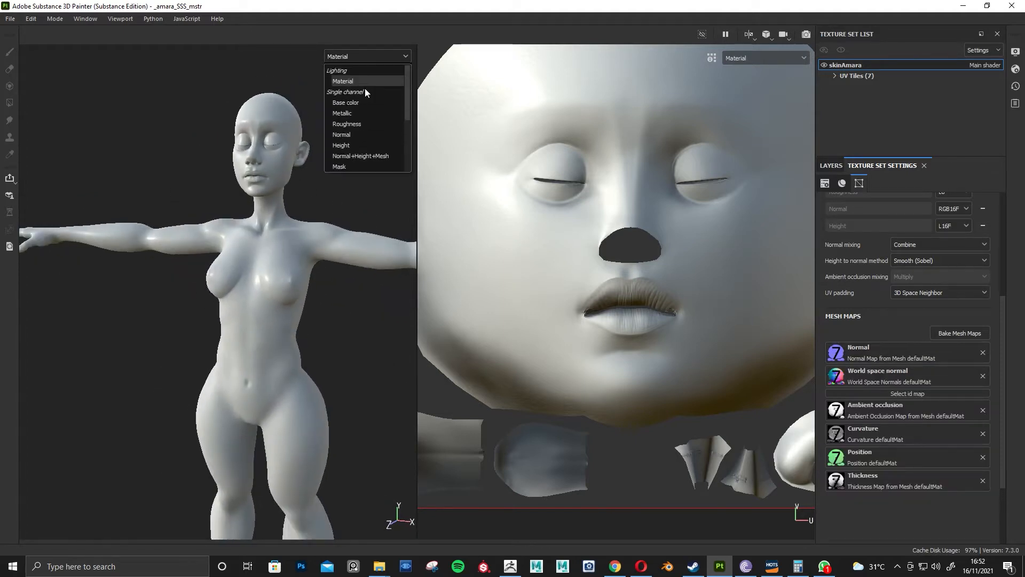
{"action": "scroll", "coordinate": [409, 106], "scroll_direction": "down", "scroll_amount": 2}
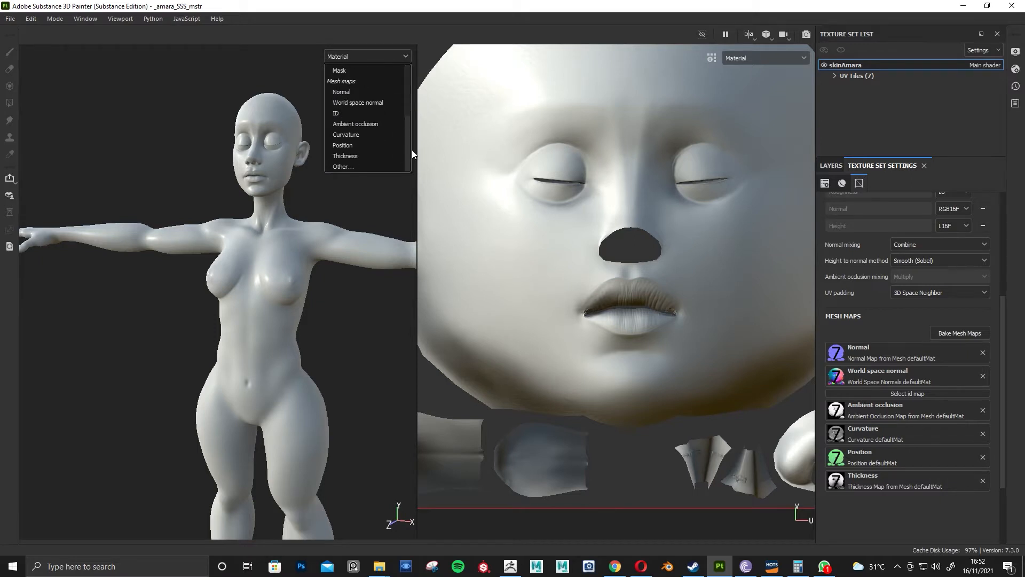
{"action": "left_click", "coordinate": [360, 92]}
{"action": "middle_click_drag", "start_coordinate": [305, 310], "coordinate": [299, 395], "text": "alt"}
{"action": "scroll", "coordinate": [306, 261], "scroll_direction": "up", "scroll_amount": 2}
{"action": "scroll", "coordinate": [346, 366], "scroll_direction": "up", "scroll_amount": 3}
{"action": "scroll", "coordinate": [346, 366], "scroll_direction": "up", "scroll_amount": 2}
{"action": "left_click_drag", "start_coordinate": [346, 366], "coordinate": [360, 276], "text": "alt"}
{"action": "middle_click_drag", "start_coordinate": [356, 218], "coordinate": [338, 321], "text": "alt"}
{"action": "left_click_drag", "start_coordinate": [339, 322], "coordinate": [304, 319], "text": "alt"}
Display the Ambient occlusion mesh map and examine it on the torso and the full body.
{"action": "left_click", "coordinate": [366, 58]}
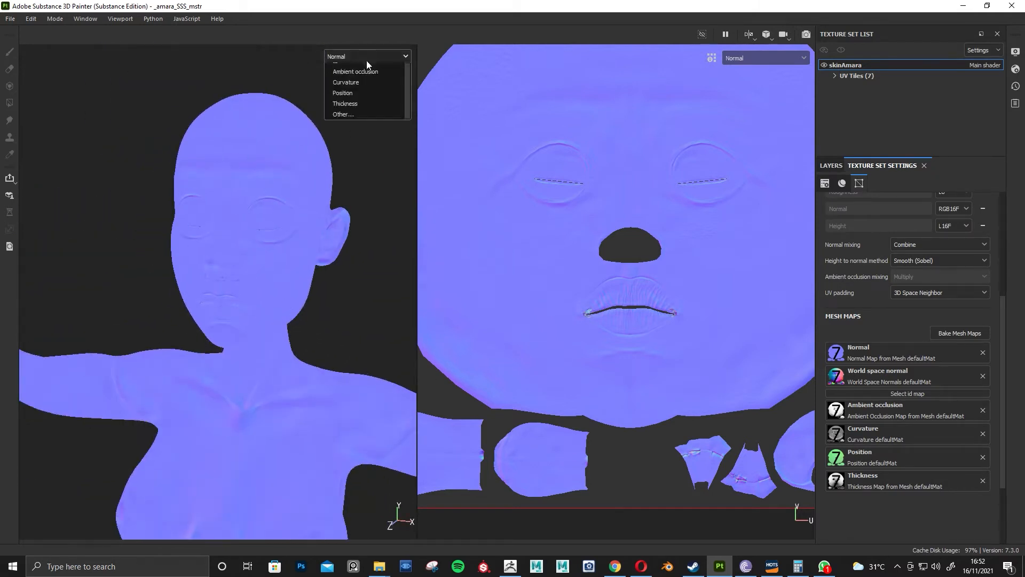
{"action": "left_click", "coordinate": [386, 124]}
{"action": "middle_click_drag", "start_coordinate": [327, 384], "coordinate": [319, 178], "text": "alt"}
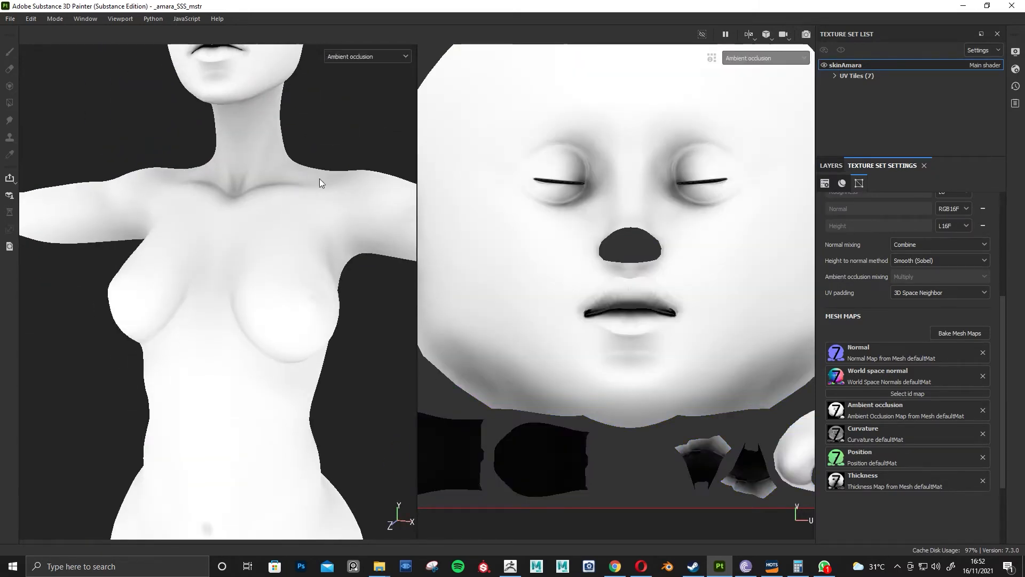
{"action": "right_click_drag", "start_coordinate": [319, 178], "coordinate": [184, 187], "text": "alt"}
{"action": "middle_click_drag", "start_coordinate": [322, 321], "coordinate": [283, 341], "text": "alt"}
{"action": "left_click_drag", "start_coordinate": [283, 342], "coordinate": [395, 346], "text": "alt"}
{"action": "left_click_drag", "start_coordinate": [199, 280], "coordinate": [235, 299], "text": "alt"}
{"action": "middle_click_drag", "start_coordinate": [278, 331], "coordinate": [261, 297], "text": "alt"}
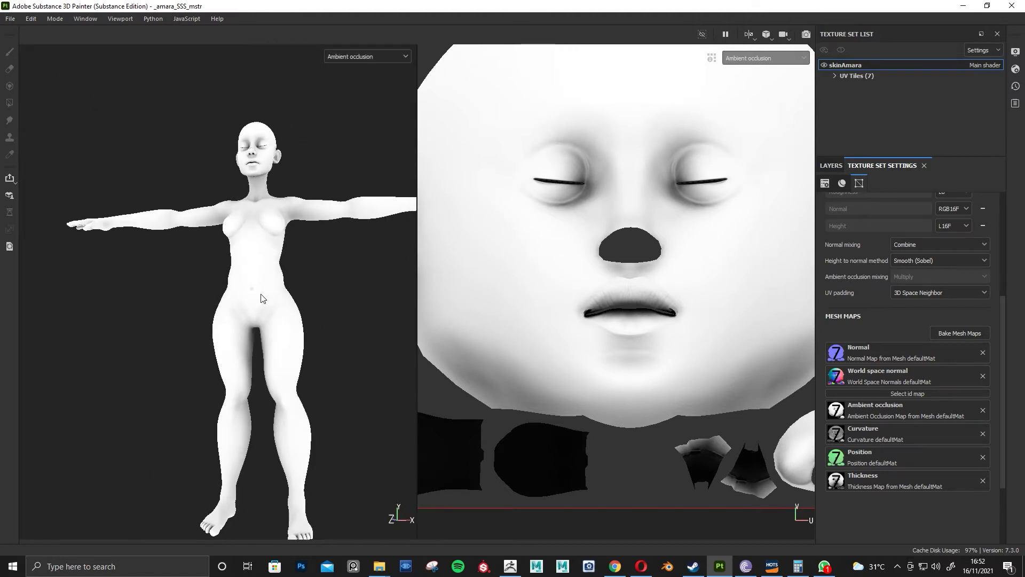
Examine the ambient occlusion shading around the legs and hips from several angles, including from below.
{"action": "left_click_drag", "start_coordinate": [261, 297], "coordinate": [282, 338], "text": "alt"}
{"action": "middle_click_drag", "start_coordinate": [304, 369], "coordinate": [311, 278], "text": "alt"}
{"action": "left_click_drag", "start_coordinate": [311, 277], "coordinate": [261, 294], "text": "alt"}
{"action": "right_click_drag", "start_coordinate": [262, 293], "coordinate": [276, 322], "text": "alt"}
{"action": "left_click_drag", "start_coordinate": [277, 322], "coordinate": [272, 276], "text": "alt"}
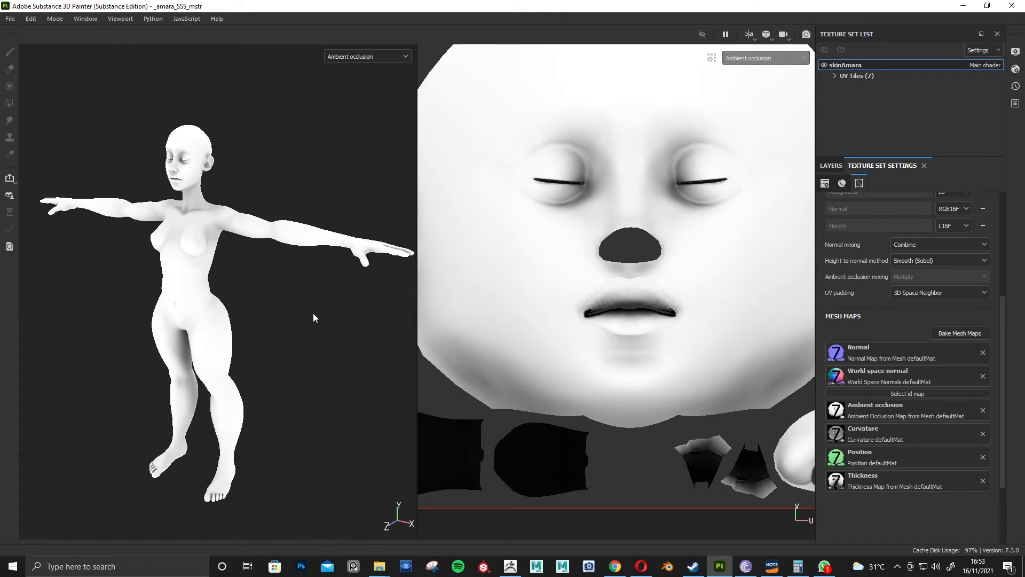
{"action": "left_click_drag", "start_coordinate": [286, 303], "coordinate": [256, 270], "text": "alt"}
{"action": "right_click_drag", "start_coordinate": [257, 270], "coordinate": [297, 300], "text": "alt"}
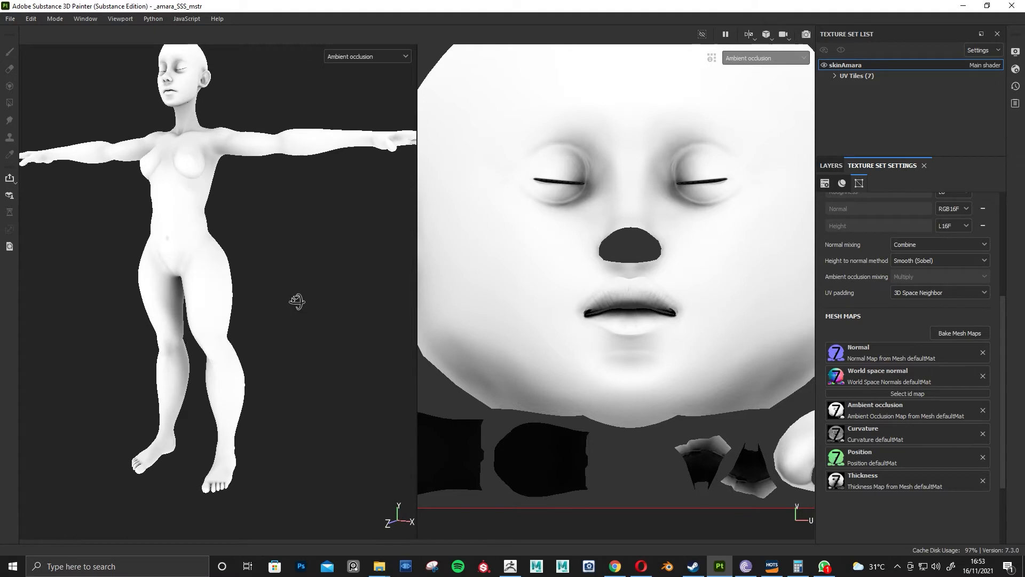
{"action": "middle_click_drag", "start_coordinate": [297, 299], "coordinate": [316, 312], "text": "alt"}
{"action": "right_click_drag", "start_coordinate": [316, 312], "coordinate": [270, 251], "text": "alt"}
{"action": "mouse_move", "coordinate": [270, 252]}
{"action": "left_mouse_down", "text": "alt"}
{"action": "mouse_move", "coordinate": [304, 274]}
{"action": "mouse_move", "coordinate": [264, 252]}
{"action": "mouse_move", "coordinate": [255, 259]}
{"action": "left_mouse_up", "text": "alt"}
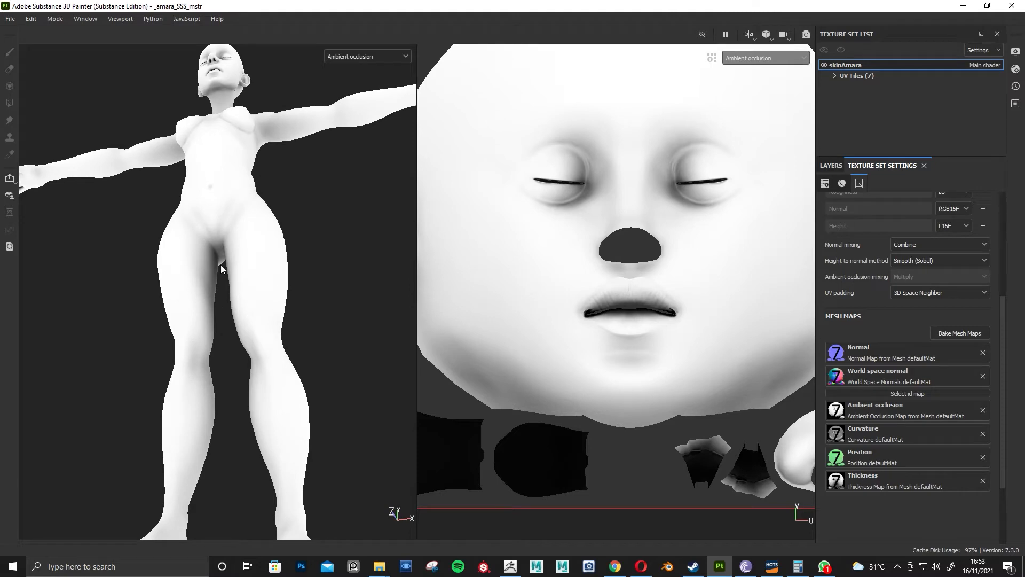
{"action": "right_click_drag", "start_coordinate": [311, 324], "coordinate": [204, 278], "text": "alt"}
{"action": "mouse_move", "coordinate": [204, 278]}
{"action": "left_mouse_down", "text": "alt"}
{"action": "mouse_move", "coordinate": [291, 229]}
{"action": "mouse_move", "coordinate": [219, 283]}
{"action": "left_mouse_up", "text": "alt"}
Display the Curvature mesh map and examine the skin detail on the body and face up close.
{"action": "left_click", "coordinate": [369, 59]}
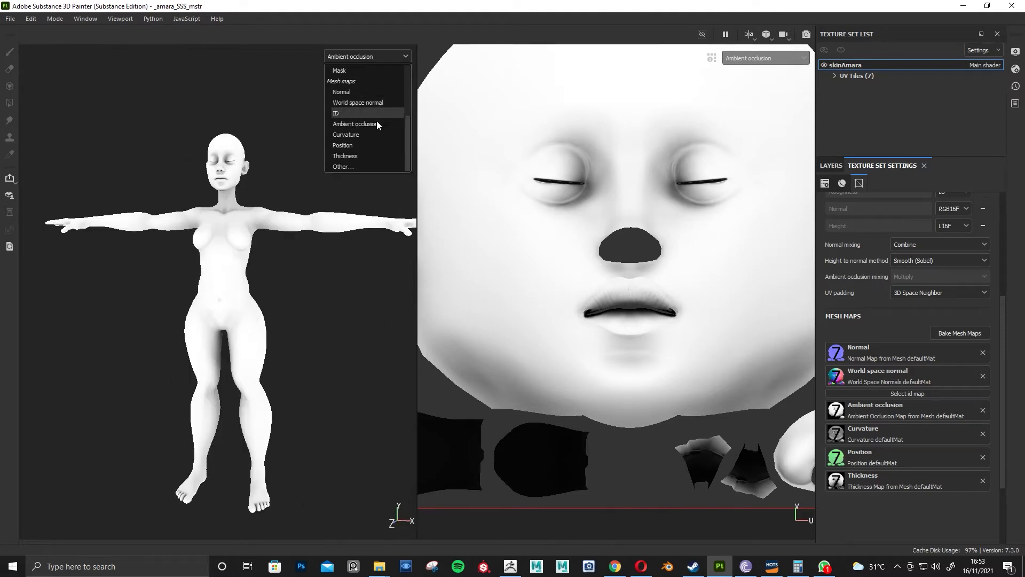
{"action": "left_click", "coordinate": [373, 134]}
{"action": "left_click_drag", "start_coordinate": [329, 236], "coordinate": [233, 209], "text": "alt"}
{"action": "right_click_drag", "start_coordinate": [232, 210], "coordinate": [337, 287], "text": "alt"}
{"action": "middle_click_drag", "start_coordinate": [226, 247], "coordinate": [252, 213], "text": "alt"}
{"action": "right_click_drag", "start_coordinate": [251, 213], "coordinate": [342, 232], "text": "alt"}
{"action": "middle_click_drag", "start_coordinate": [342, 232], "coordinate": [296, 341], "text": "alt"}
{"action": "right_click_drag", "start_coordinate": [295, 341], "coordinate": [343, 286], "text": "alt"}
{"action": "middle_click_drag", "start_coordinate": [300, 215], "coordinate": [284, 274], "text": "alt"}
{"action": "right_click_drag", "start_coordinate": [283, 274], "coordinate": [291, 236], "text": "alt"}
{"action": "left_click_drag", "start_coordinate": [290, 235], "coordinate": [342, 257], "text": "alt"}
Display the Thickness mesh map and examine it on the whole character.
{"action": "left_click", "coordinate": [364, 57]}
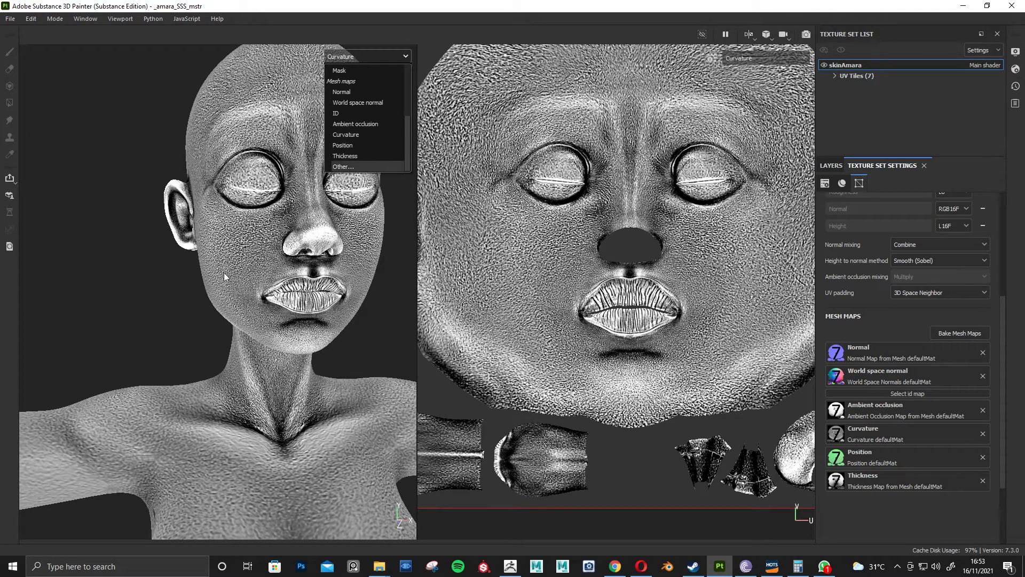
{"action": "left_click", "coordinate": [184, 298]}
{"action": "left_click", "coordinate": [365, 56]}
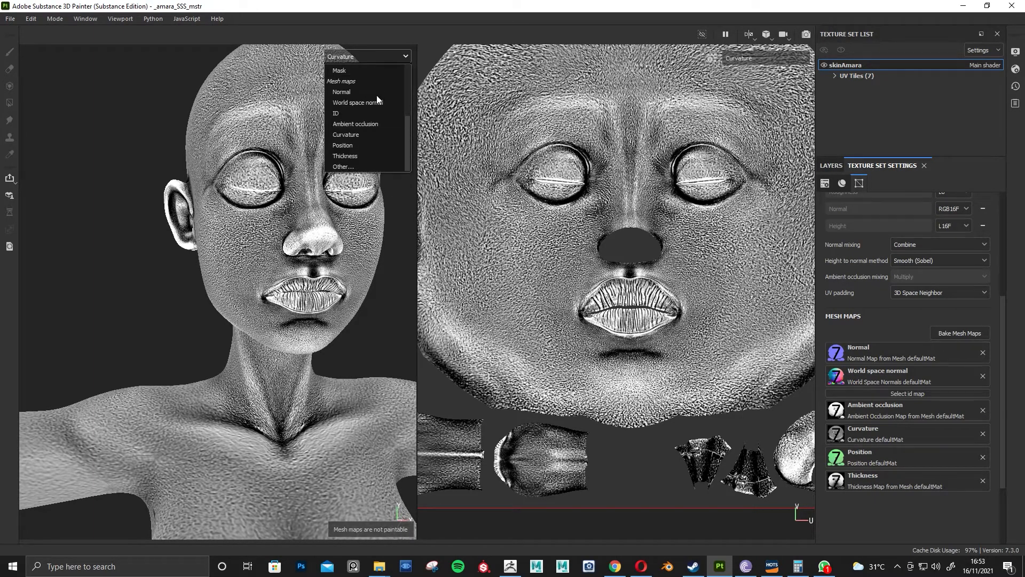
{"action": "left_click", "coordinate": [373, 158]}
{"action": "scroll", "coordinate": [319, 184], "scroll_direction": "down", "scroll_amount": 2}
{"action": "left_click_drag", "start_coordinate": [319, 185], "coordinate": [261, 204], "text": "alt"}
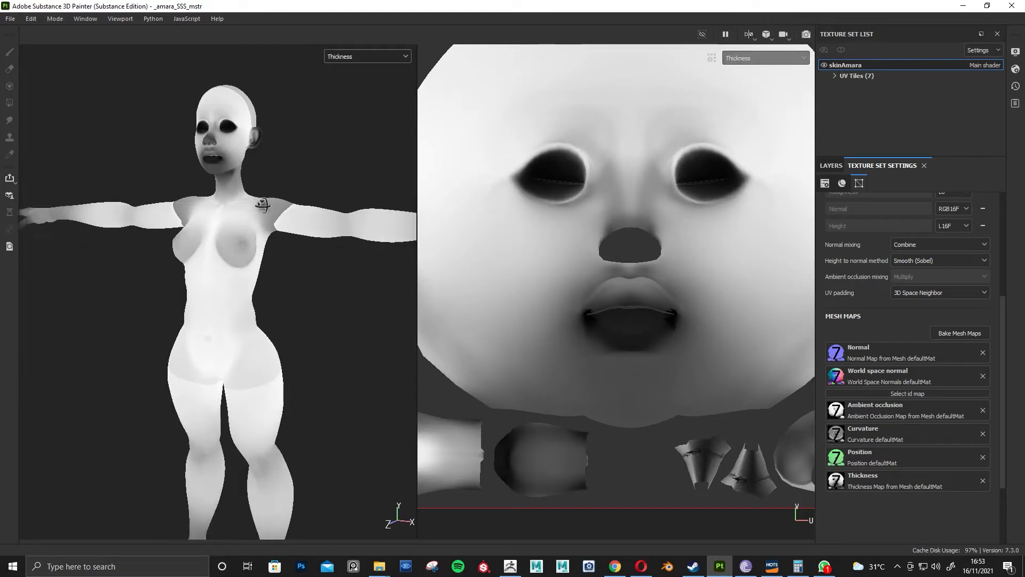
Check the ID mesh map, and return the viewport to the Material display with the full character in view.
{"action": "left_click", "coordinate": [346, 57]}
{"action": "left_click", "coordinate": [388, 147]}
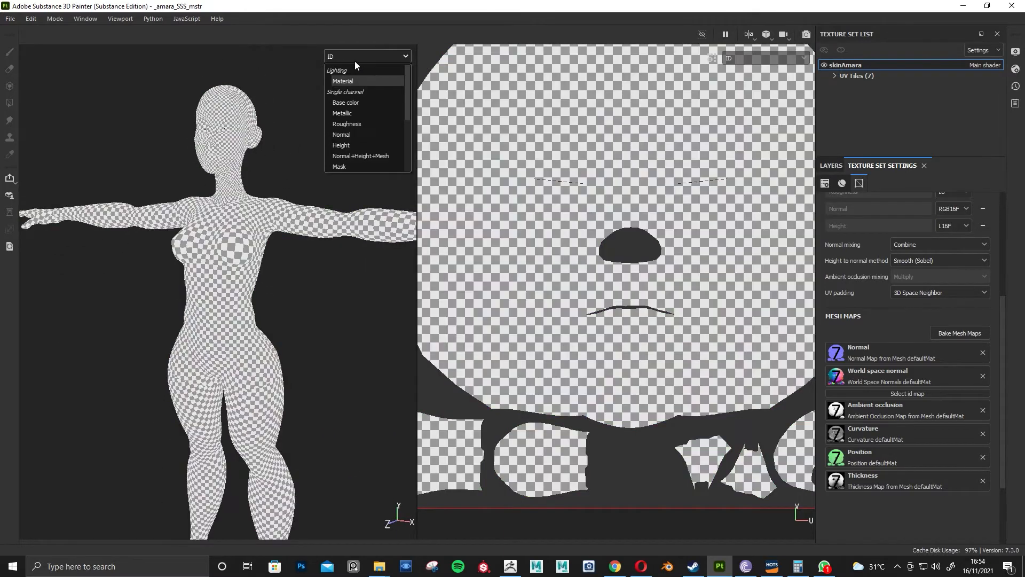
{"action": "left_click", "coordinate": [349, 80]}
{"action": "scroll", "coordinate": [342, 226], "scroll_direction": "down", "scroll_amount": 3}
{"action": "middle_click_drag", "start_coordinate": [246, 278], "coordinate": [235, 235], "text": "alt"}
{"action": "scroll", "coordinate": [205, 249], "scroll_direction": "down", "scroll_amount": 3}
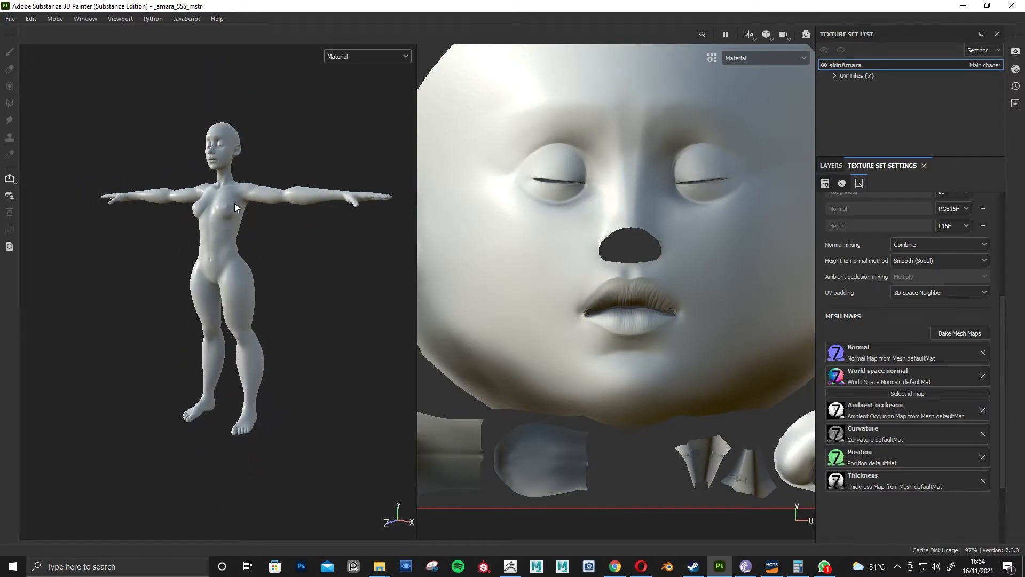
{"action": "key", "text": "f"}
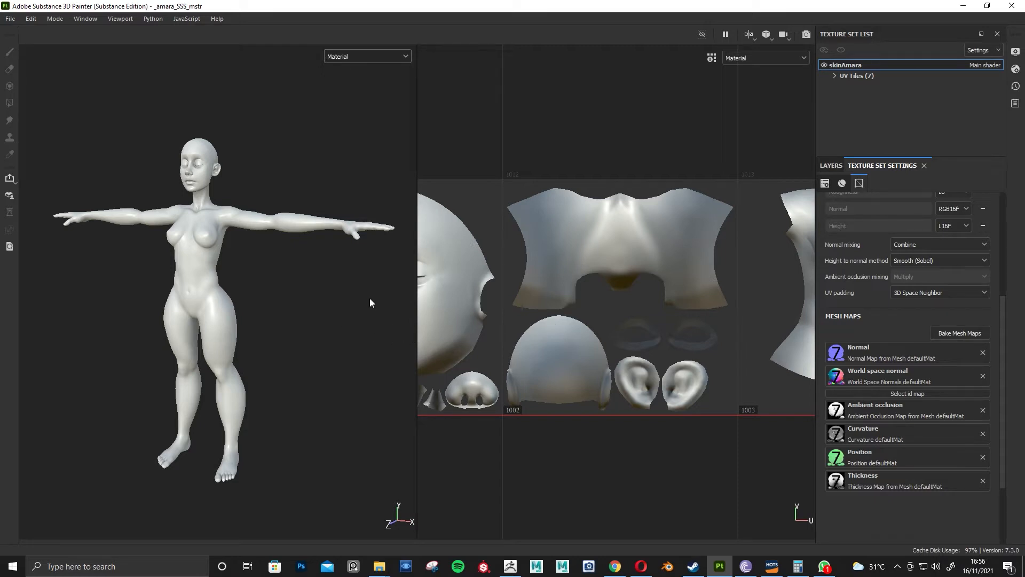
Examine the full body from the back and front in the Material display while rotating the environment lighting.
{"action": "scroll", "coordinate": [229, 293], "scroll_direction": "up", "scroll_amount": 4}
{"action": "middle_click_drag", "start_coordinate": [230, 293], "coordinate": [330, 312], "text": "alt"}
{"action": "scroll", "coordinate": [306, 345], "scroll_direction": "down", "scroll_amount": 3}
{"action": "scroll", "coordinate": [330, 314], "scroll_direction": "down", "scroll_amount": 3}
{"action": "left_click_drag", "start_coordinate": [329, 317], "coordinate": [226, 299], "text": "alt"}
{"action": "scroll", "coordinate": [277, 345], "scroll_direction": "up", "scroll_amount": 3}
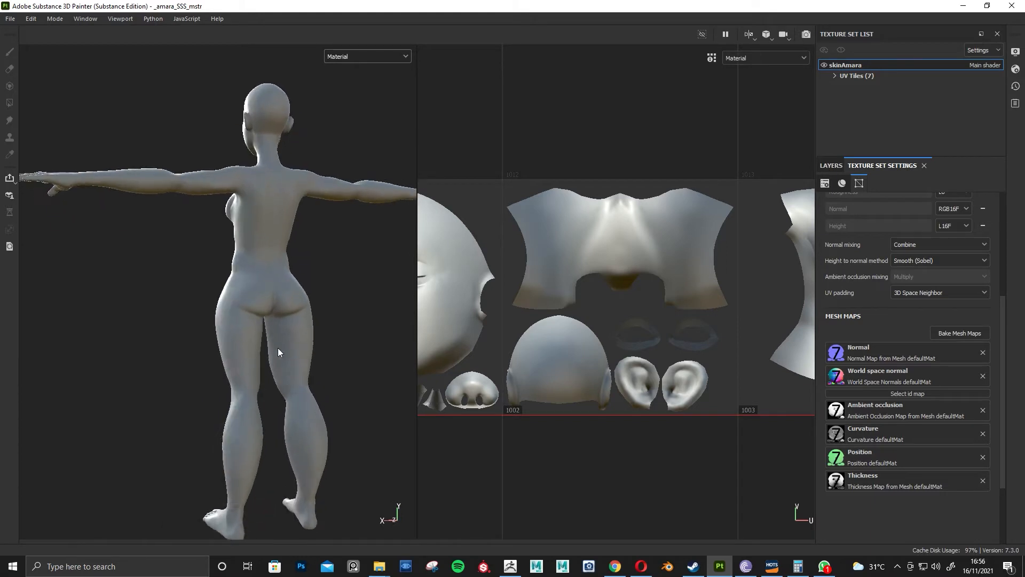
{"action": "middle_click_drag", "start_coordinate": [279, 348], "coordinate": [271, 404], "text": "alt"}
{"action": "right_click_drag", "start_coordinate": [261, 363], "coordinate": [314, 406], "text": "shift"}
{"action": "left_click_drag", "start_coordinate": [314, 406], "coordinate": [341, 401], "text": "alt"}
{"action": "middle_click_drag", "start_coordinate": [277, 427], "coordinate": [283, 280], "text": "alt"}
{"action": "left_click_drag", "start_coordinate": [283, 279], "coordinate": [392, 346], "text": "alt"}
{"action": "middle_click_drag", "start_coordinate": [345, 341], "coordinate": [288, 371], "text": "alt"}
{"action": "left_click_drag", "start_coordinate": [288, 370], "coordinate": [269, 363], "text": "alt"}
{"action": "mouse_move", "coordinate": [272, 347]}
{"action": "right_mouse_down", "text": "shift"}
{"action": "mouse_move", "coordinate": [320, 339]}
{"action": "mouse_move", "coordinate": [303, 343]}
{"action": "mouse_move", "coordinate": [321, 315]}
{"action": "right_mouse_up", "text": "shift"}
{"action": "middle_click_drag", "start_coordinate": [331, 288], "coordinate": [323, 396], "text": "alt"}
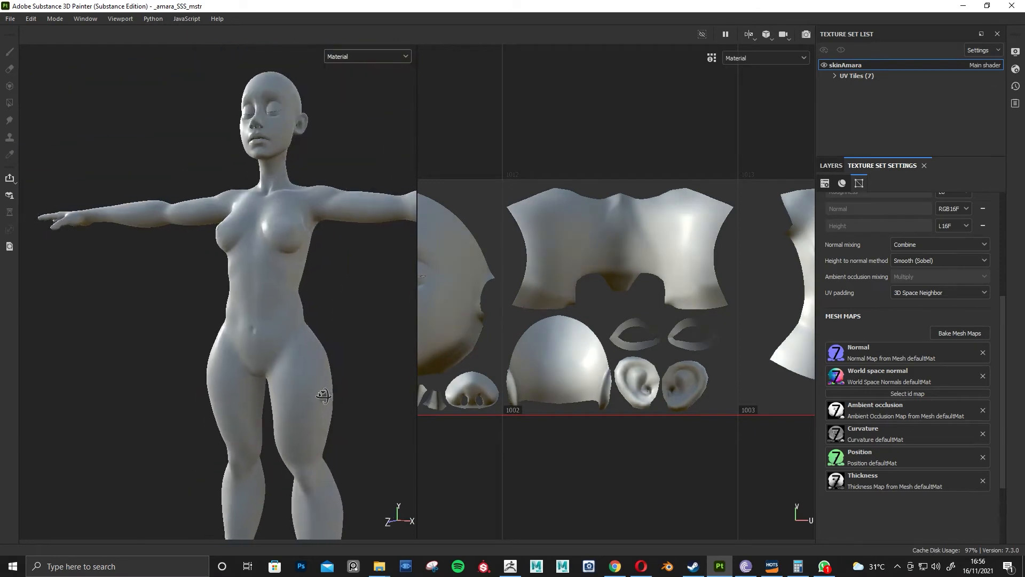
Inspect the torso, shoulders and head up close under differently rotated environment lighting.
{"action": "left_click_drag", "start_coordinate": [322, 395], "coordinate": [302, 283], "text": "alt"}
{"action": "middle_click_drag", "start_coordinate": [302, 283], "coordinate": [290, 364], "text": "alt"}
{"action": "left_click_drag", "start_coordinate": [289, 365], "coordinate": [279, 387], "text": "alt"}
{"action": "right_click_drag", "start_coordinate": [279, 387], "coordinate": [540, 424], "text": "alt"}
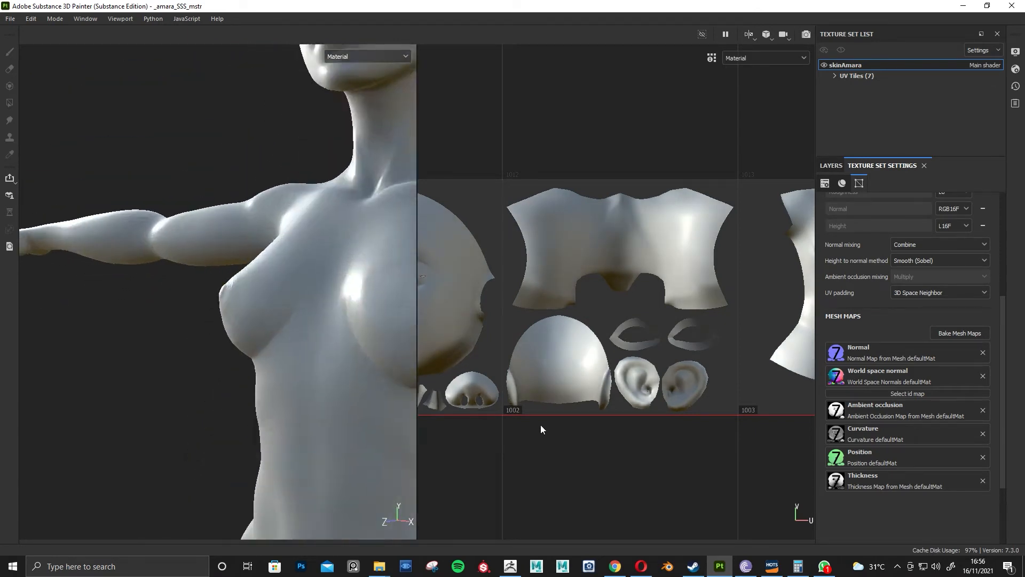
{"action": "mouse_move", "coordinate": [272, 363]}
{"action": "left_mouse_down", "text": "alt"}
{"action": "mouse_move", "coordinate": [226, 284]}
{"action": "mouse_move", "coordinate": [254, 334]}
{"action": "mouse_move", "coordinate": [275, 332]}
{"action": "left_mouse_up", "text": "alt"}
{"action": "mouse_move", "coordinate": [274, 332]}
{"action": "right_mouse_down", "text": "shift"}
{"action": "mouse_move", "coordinate": [289, 332]}
{"action": "mouse_move", "coordinate": [262, 323]}
{"action": "right_mouse_up", "text": "shift"}
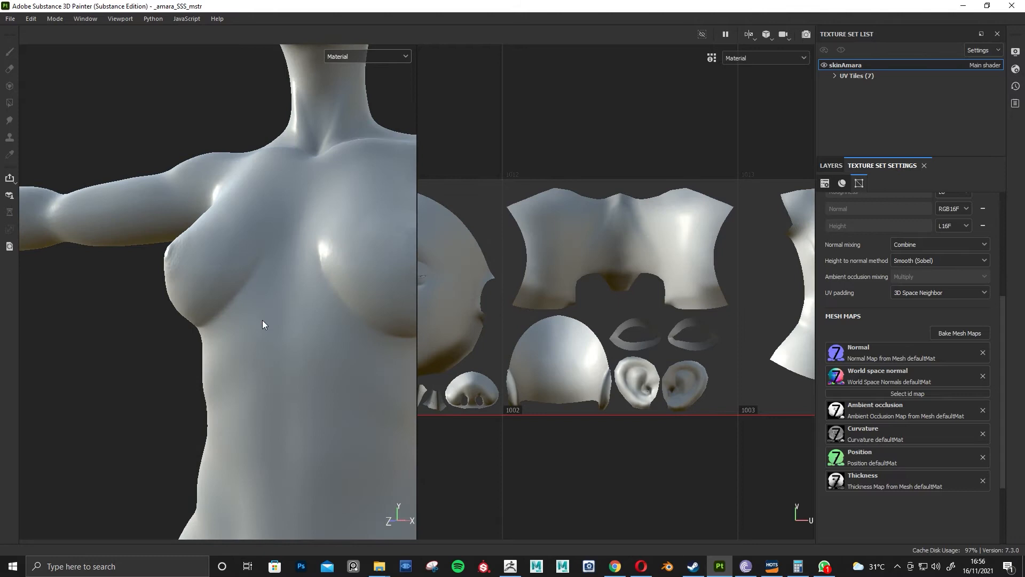
{"action": "left_click_drag", "start_coordinate": [263, 320], "coordinate": [318, 254], "text": "alt"}
{"action": "middle_click_drag", "start_coordinate": [318, 254], "coordinate": [304, 326], "text": "alt"}
{"action": "left_click_drag", "start_coordinate": [305, 326], "coordinate": [261, 315], "text": "alt"}
{"action": "middle_click_drag", "start_coordinate": [261, 314], "coordinate": [248, 386], "text": "alt"}
{"action": "left_click_drag", "start_coordinate": [248, 385], "coordinate": [257, 356], "text": "alt"}
{"action": "right_click_drag", "start_coordinate": [258, 357], "coordinate": [300, 404], "text": "alt"}
{"action": "mouse_move", "coordinate": [260, 327]}
{"action": "right_mouse_down", "text": "shift"}
{"action": "mouse_move", "coordinate": [279, 334]}
{"action": "mouse_move", "coordinate": [195, 279]}
{"action": "right_mouse_up", "text": "shift"}
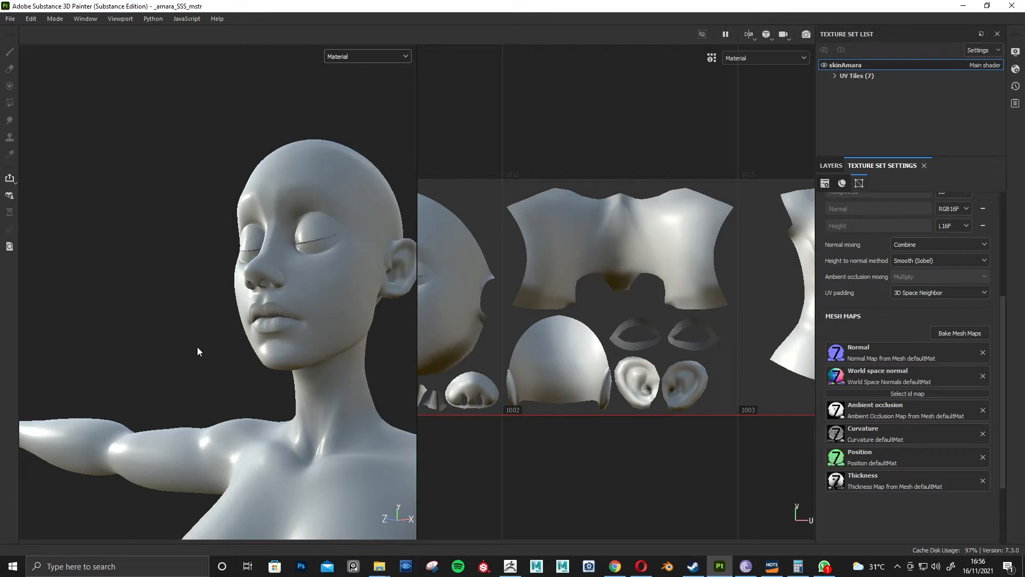
Examine the character from the face down to the full body in the Material display.
{"action": "left_click_drag", "start_coordinate": [197, 347], "coordinate": [257, 369], "text": "alt"}
{"action": "middle_click_drag", "start_coordinate": [344, 430], "coordinate": [299, 294], "text": "alt"}
{"action": "right_click_drag", "start_coordinate": [300, 293], "coordinate": [200, 256], "text": "alt"}
{"action": "middle_click_drag", "start_coordinate": [322, 396], "coordinate": [284, 352], "text": "alt"}
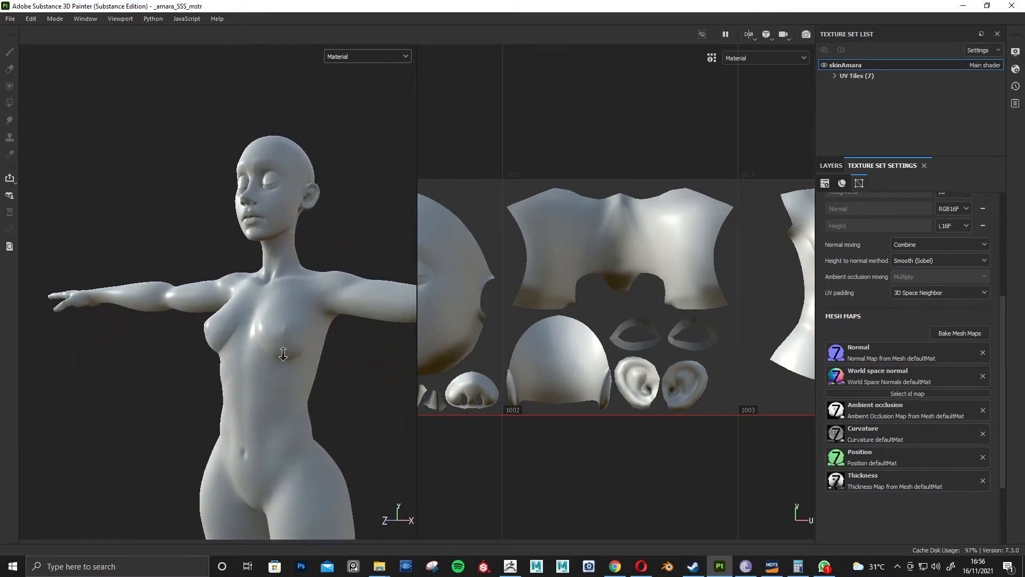
{"action": "right_click_drag", "start_coordinate": [292, 349], "coordinate": [284, 339], "text": "alt"}
{"action": "middle_click_drag", "start_coordinate": [284, 339], "coordinate": [267, 272], "text": "alt"}
{"action": "right_click_drag", "start_coordinate": [237, 275], "coordinate": [188, 270], "text": "alt"}
{"action": "left_click_drag", "start_coordinate": [211, 280], "coordinate": [240, 291], "text": "alt"}
{"action": "middle_click_drag", "start_coordinate": [285, 311], "coordinate": [248, 274], "text": "alt"}
{"action": "right_click_drag", "start_coordinate": [264, 283], "coordinate": [248, 278], "text": "alt"}
{"action": "middle_click_drag", "start_coordinate": [235, 273], "coordinate": [239, 297], "text": "alt"}
{"action": "right_click_drag", "start_coordinate": [240, 299], "coordinate": [289, 323], "text": "alt"}
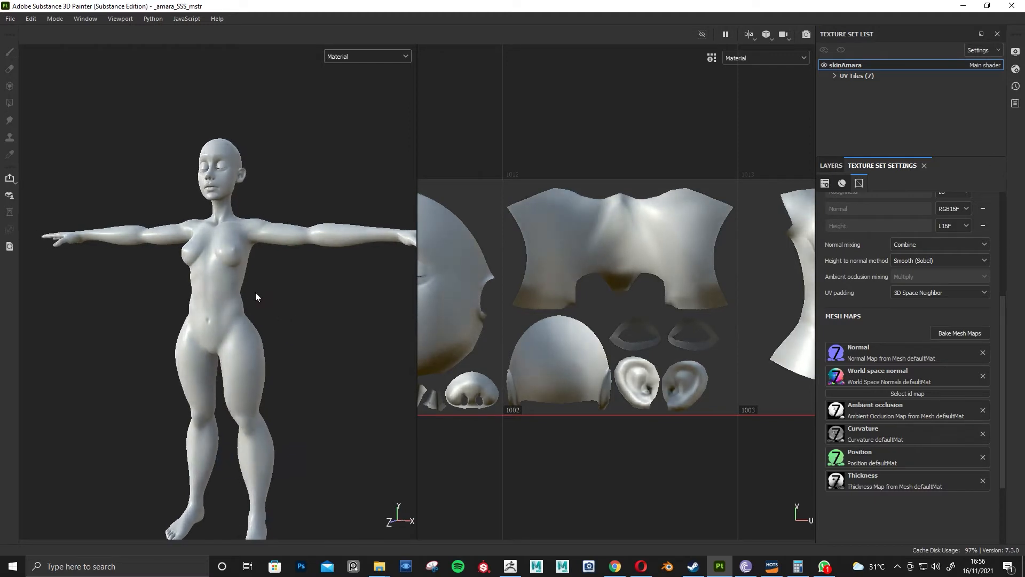
Inspect the full figure from several distances and angles, finishing with the head, hands and feet all in view.
{"action": "right_click_drag", "start_coordinate": [256, 293], "coordinate": [277, 300], "text": "alt"}
{"action": "middle_click_drag", "start_coordinate": [277, 300], "coordinate": [305, 293], "text": "alt"}
{"action": "mouse_move", "coordinate": [305, 294]}
{"action": "left_mouse_down", "text": "alt"}
{"action": "mouse_move", "coordinate": [331, 332]}
{"action": "mouse_move", "coordinate": [340, 319]}
{"action": "mouse_move", "coordinate": [324, 298]}
{"action": "mouse_move", "coordinate": [300, 355]}
{"action": "mouse_move", "coordinate": [295, 307]}
{"action": "left_mouse_up", "text": "alt"}
{"action": "middle_click_drag", "start_coordinate": [294, 320], "coordinate": [302, 385], "text": "alt"}
{"action": "right_click_drag", "start_coordinate": [310, 385], "coordinate": [382, 402], "text": "alt"}
{"action": "left_click_drag", "start_coordinate": [382, 404], "coordinate": [343, 362], "text": "alt"}
{"action": "middle_click_drag", "start_coordinate": [343, 362], "coordinate": [294, 326], "text": "alt"}
{"action": "right_click_drag", "start_coordinate": [294, 325], "coordinate": [321, 362], "text": "alt"}
{"action": "middle_click_drag", "start_coordinate": [321, 362], "coordinate": [305, 320], "text": "alt"}
{"action": "right_click_drag", "start_coordinate": [305, 320], "coordinate": [289, 340], "text": "alt"}
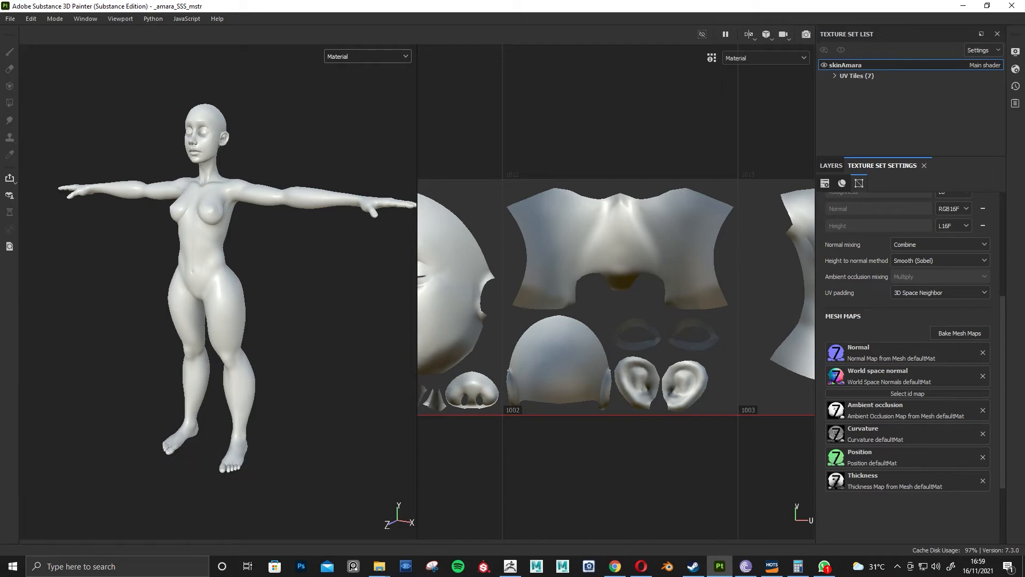
Show the layer stack and examine the base skin colour on the head, shoulders and chest.
{"action": "left_click", "coordinate": [831, 165]}
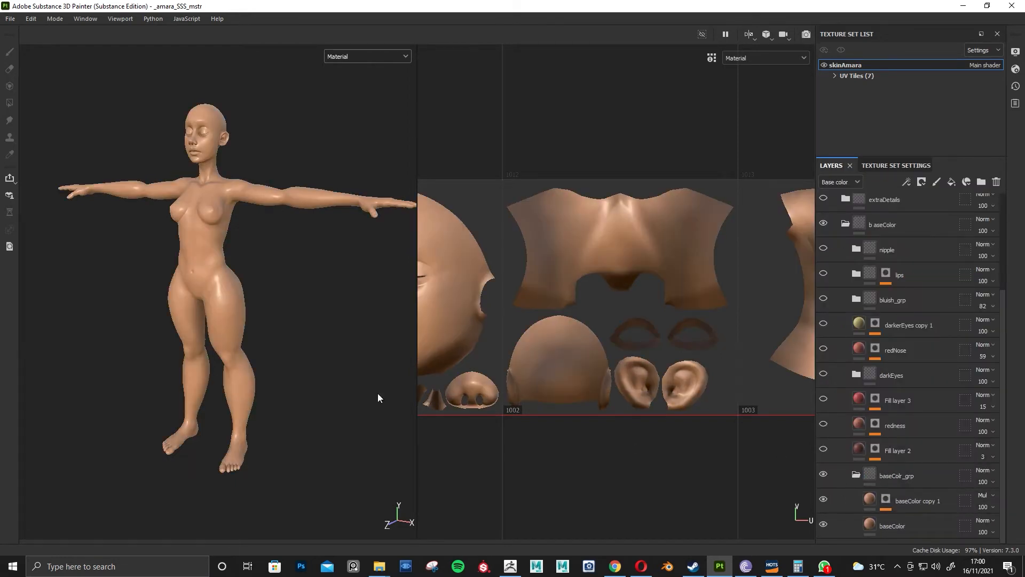
{"action": "middle_click_drag", "start_coordinate": [279, 308], "coordinate": [286, 364], "text": "alt"}
{"action": "right_click_drag", "start_coordinate": [285, 364], "coordinate": [182, 259], "text": "alt"}
{"action": "middle_click_drag", "start_coordinate": [182, 259], "coordinate": [202, 404], "text": "alt"}
{"action": "right_click_drag", "start_coordinate": [202, 403], "coordinate": [290, 370], "text": "alt"}
{"action": "left_click_drag", "start_coordinate": [289, 369], "coordinate": [287, 345], "text": "alt"}
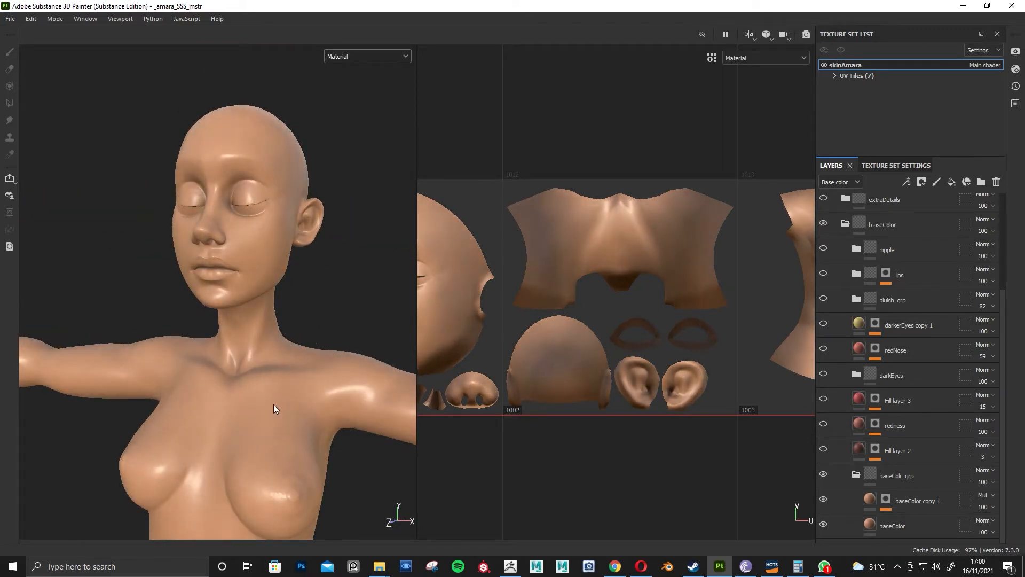
{"action": "right_click_drag", "start_coordinate": [336, 379], "coordinate": [315, 383], "text": "alt"}
{"action": "mouse_move", "coordinate": [315, 383]}
{"action": "left_mouse_down", "text": "alt"}
{"action": "mouse_move", "coordinate": [261, 364]}
{"action": "mouse_move", "coordinate": [301, 376]}
{"action": "left_mouse_up", "text": "alt"}
{"action": "middle_click_drag", "start_coordinate": [303, 373], "coordinate": [322, 347], "text": "alt"}
{"action": "right_click_drag", "start_coordinate": [325, 350], "coordinate": [319, 373], "text": "alt"}
Cycle the viewport through the individual channels to the Base color display, with the head and torso framed.
{"action": "key", "text": "c"}
{"action": "key", "text": "c"}
{"action": "key", "text": "c"}
{"action": "key", "text": "c"}
{"action": "key", "text": "c"}
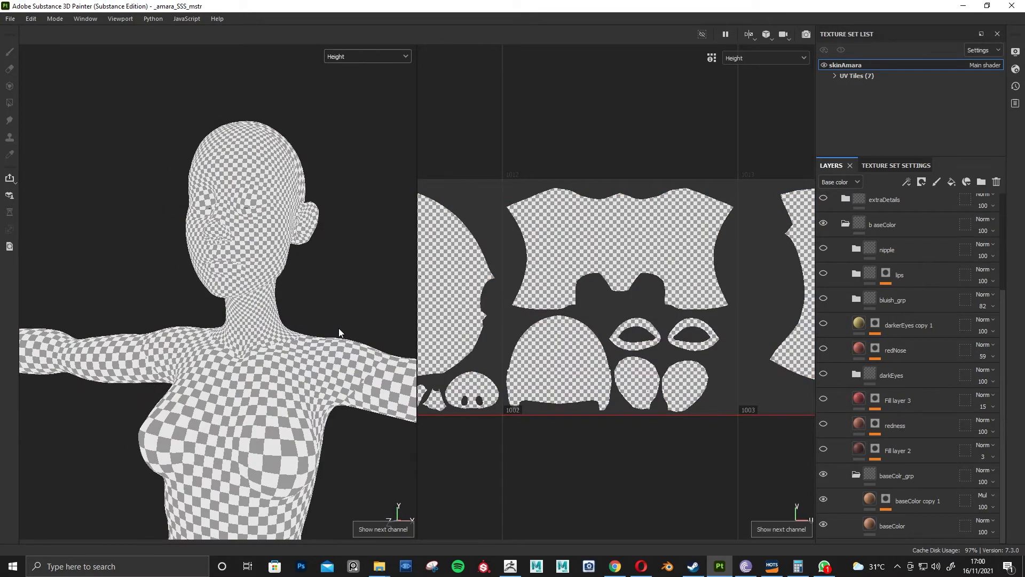
{"action": "key", "text": "c"}
{"action": "right_click_drag", "start_coordinate": [332, 336], "coordinate": [354, 338], "text": "alt"}
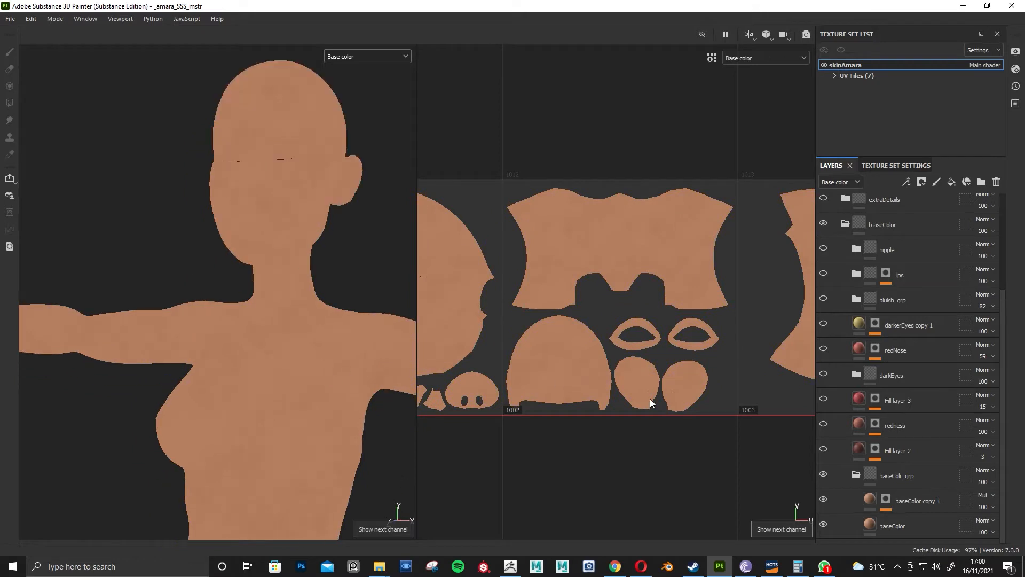
Hide the baseColor copy 1 layer and examine the flat base colour on the upper body.
{"action": "left_click", "coordinate": [823, 499]}
{"action": "middle_click_drag", "start_coordinate": [267, 345], "coordinate": [256, 275], "text": "alt"}
{"action": "right_click_drag", "start_coordinate": [257, 274], "coordinate": [319, 281], "text": "alt"}
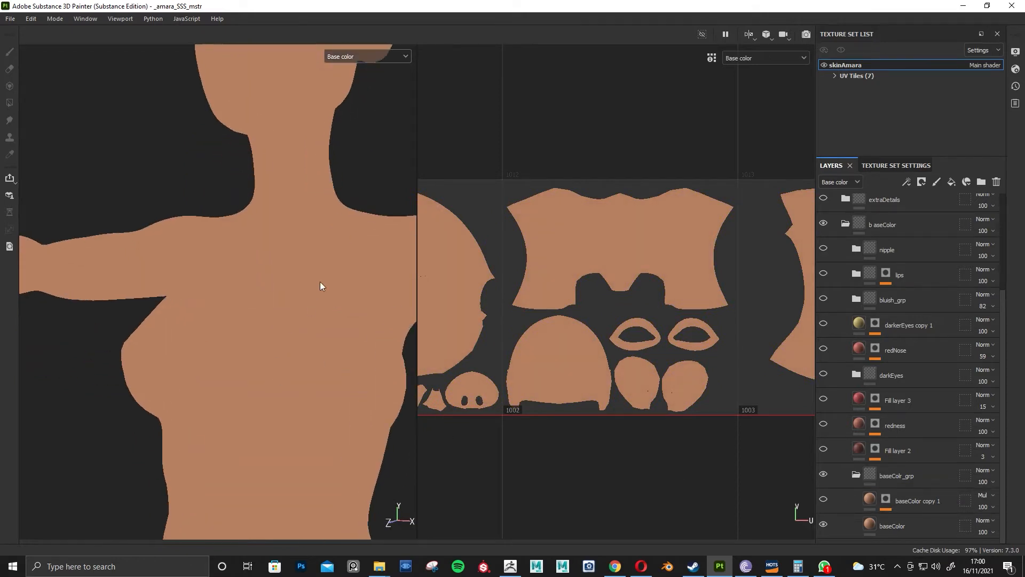
{"action": "middle_click_drag", "start_coordinate": [319, 281], "coordinate": [296, 386], "text": "alt"}
{"action": "left_click_drag", "start_coordinate": [296, 387], "coordinate": [279, 347], "text": "alt"}
{"action": "mouse_move", "coordinate": [278, 347]}
{"action": "right_mouse_down", "text": "alt"}
{"action": "mouse_move", "coordinate": [273, 320]}
{"action": "mouse_move", "coordinate": [276, 338]}
{"action": "right_mouse_up", "text": "alt"}
{"action": "left_click_drag", "start_coordinate": [276, 339], "coordinate": [313, 358], "text": "alt"}
{"action": "right_click_drag", "start_coordinate": [312, 359], "coordinate": [295, 350], "text": "alt"}
{"action": "middle_click_drag", "start_coordinate": [295, 349], "coordinate": [283, 339], "text": "alt"}
{"action": "right_click_drag", "start_coordinate": [291, 343], "coordinate": [327, 363], "text": "alt"}
{"action": "middle_click_drag", "start_coordinate": [327, 364], "coordinate": [294, 371], "text": "alt"}
{"action": "middle_click_drag", "start_coordinate": [276, 407], "coordinate": [266, 407], "text": "alt"}
{"action": "right_click_drag", "start_coordinate": [266, 406], "coordinate": [266, 355], "text": "alt"}
Return the viewport to the Material display and inspect the skin colour on the chest and face up close.
{"action": "key", "text": "m"}
{"action": "middle_click_drag", "start_coordinate": [266, 355], "coordinate": [284, 213], "text": "alt"}
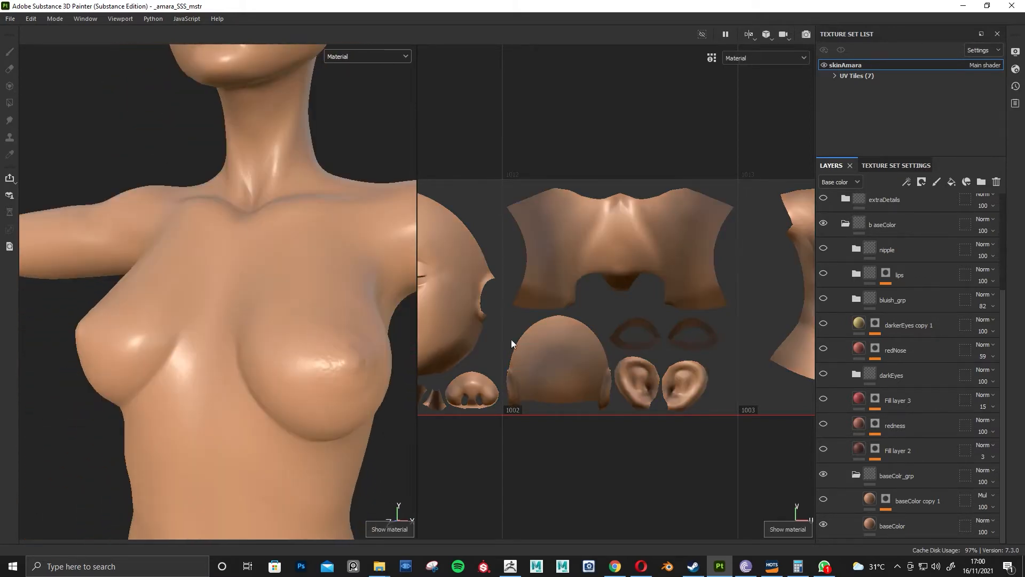
{"action": "middle_click_drag", "start_coordinate": [276, 316], "coordinate": [261, 324], "text": "alt"}
{"action": "right_click_drag", "start_coordinate": [262, 324], "coordinate": [290, 360], "text": "alt"}
{"action": "right_click_drag", "start_coordinate": [305, 385], "coordinate": [327, 409], "text": "alt"}
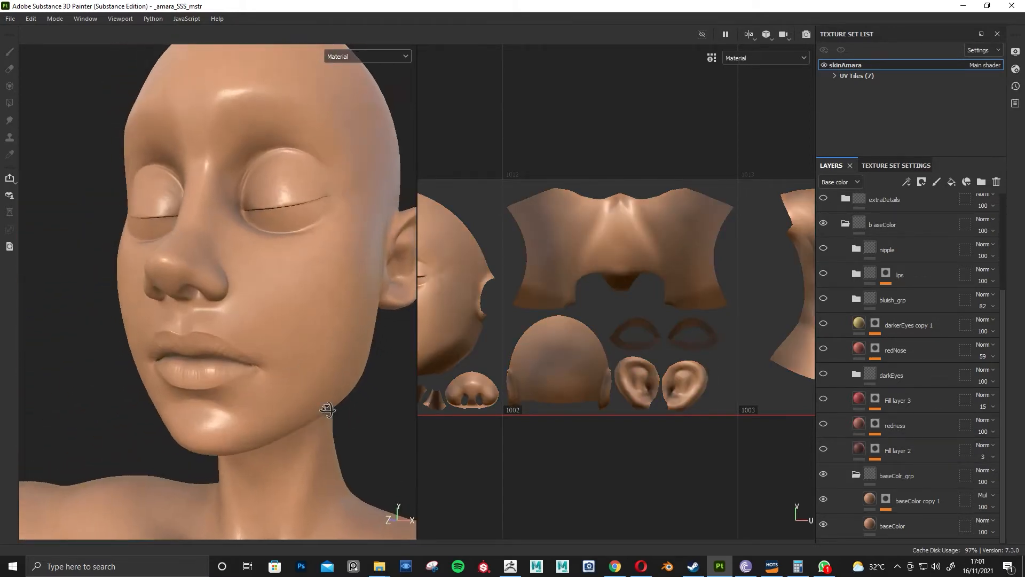
{"action": "right_click_drag", "start_coordinate": [257, 342], "coordinate": [308, 418], "text": "alt"}
Display the baseColor copy 1 mask, examine its mottled pattern on the torso, and select the fill effect inside it.
{"action": "left_click", "coordinate": [886, 500]}
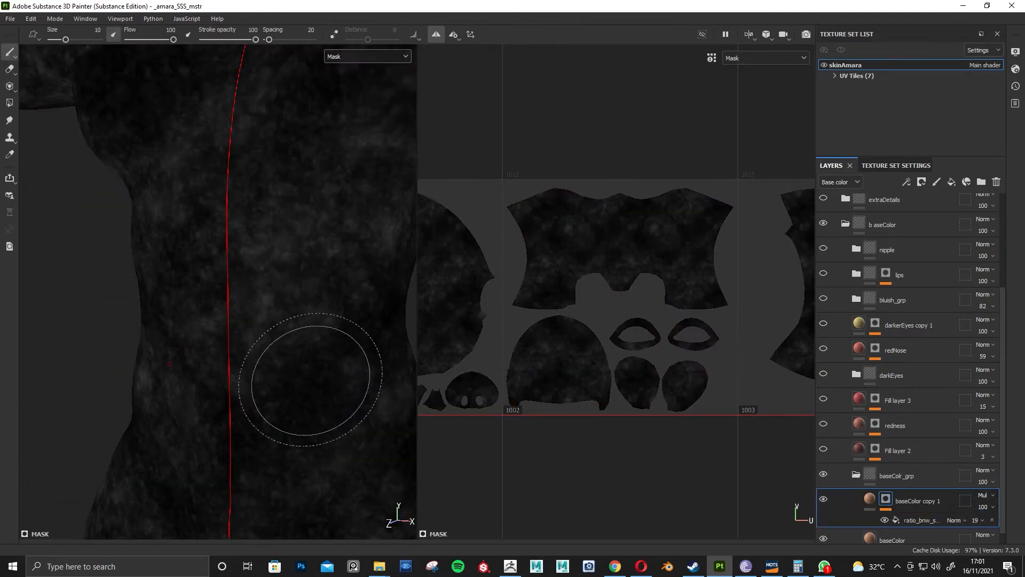
{"action": "left_click_drag", "start_coordinate": [293, 378], "coordinate": [247, 325], "text": "alt"}
{"action": "right_click_drag", "start_coordinate": [250, 320], "coordinate": [273, 340], "text": "alt"}
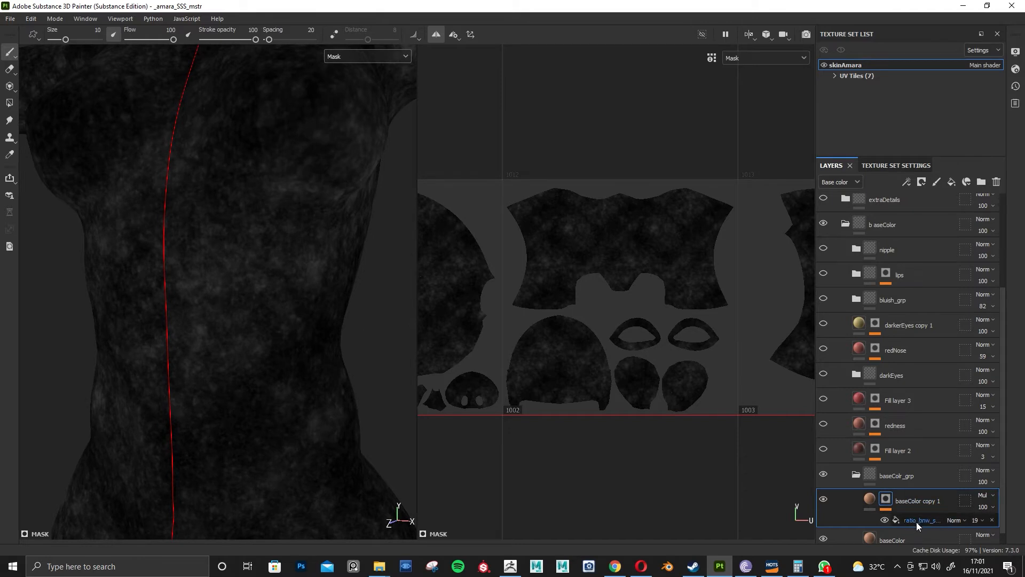
{"action": "left_click", "coordinate": [924, 524]}
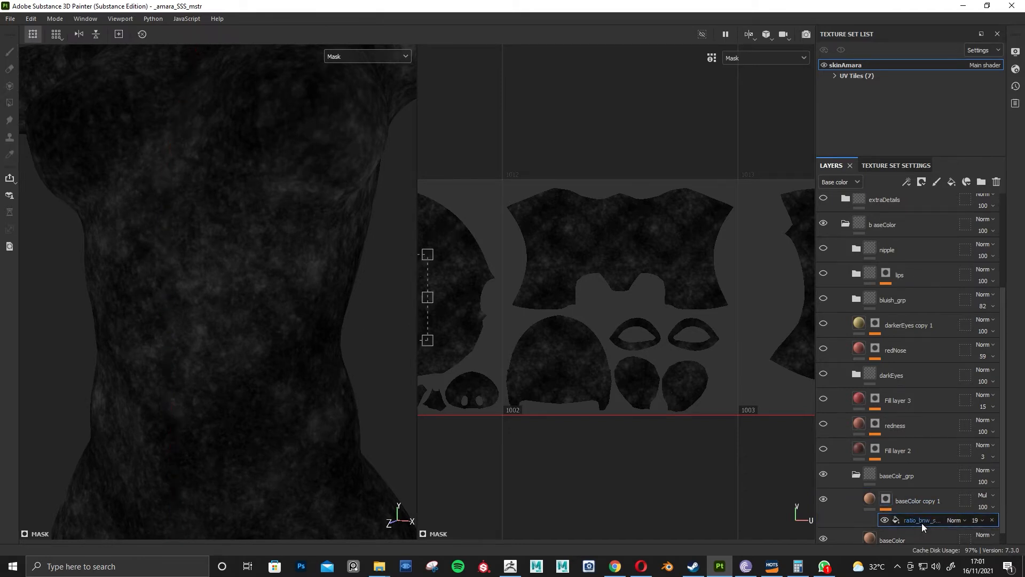
{"action": "scroll", "coordinate": [1003, 477], "scroll_direction": "down", "scroll_amount": 1}
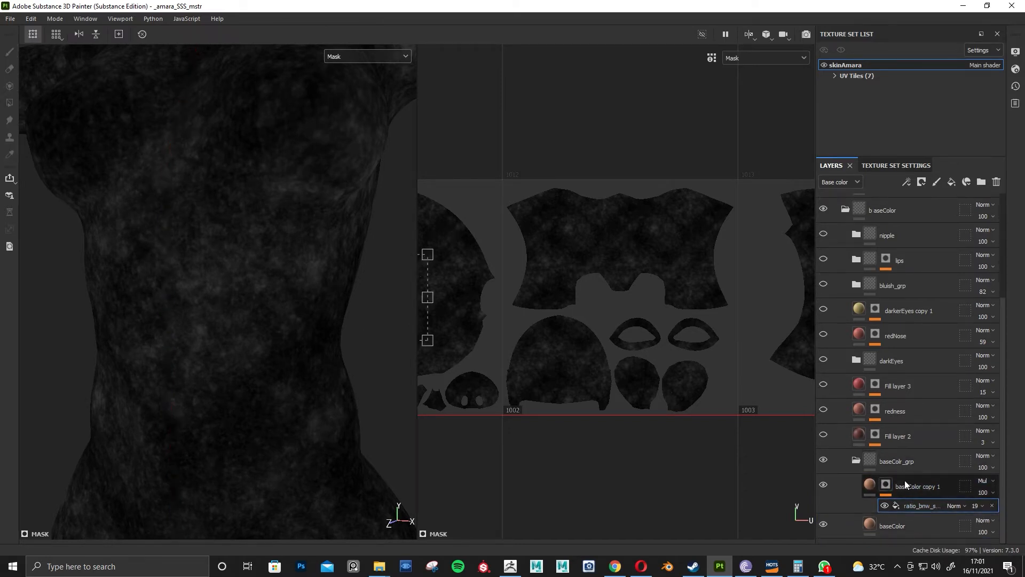
Hide the baseColr_grp folder, return the viewport to the Material display, and dismiss the security notification.
{"action": "scroll", "coordinate": [876, 491], "scroll_direction": "up", "scroll_amount": 3}
{"action": "left_click", "coordinate": [824, 525]}
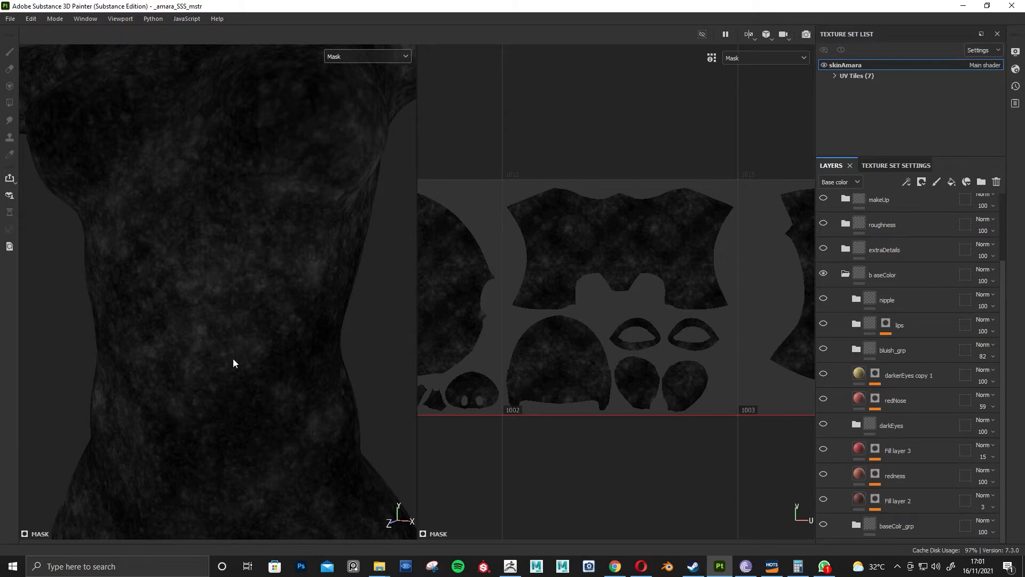
{"action": "key", "text": "m"}
{"action": "right_click_drag", "start_coordinate": [290, 366], "coordinate": [302, 370], "text": "alt"}
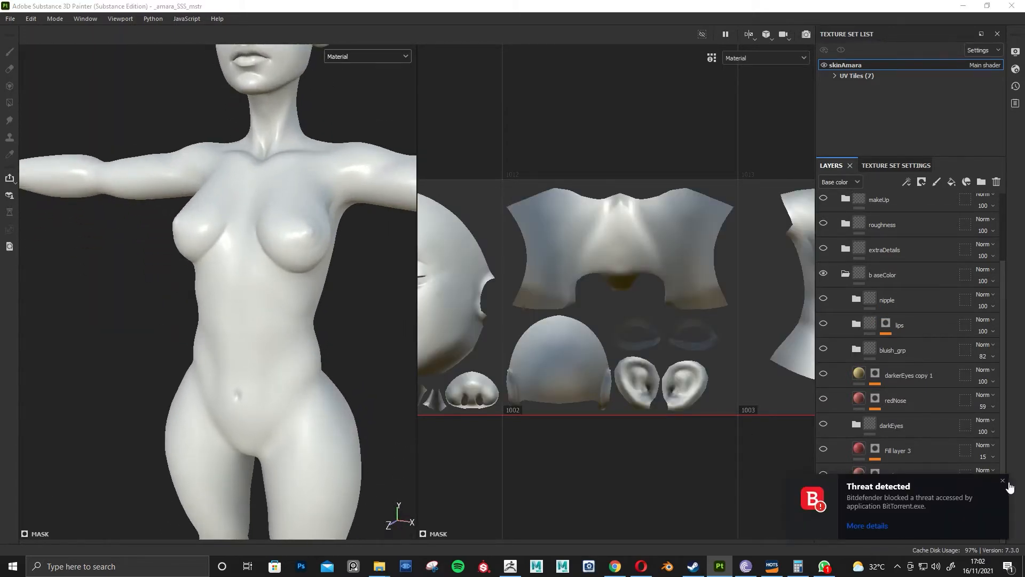
{"action": "left_click", "coordinate": [1002, 481]}
{"action": "left_click_drag", "start_coordinate": [283, 392], "coordinate": [354, 367], "text": "alt"}
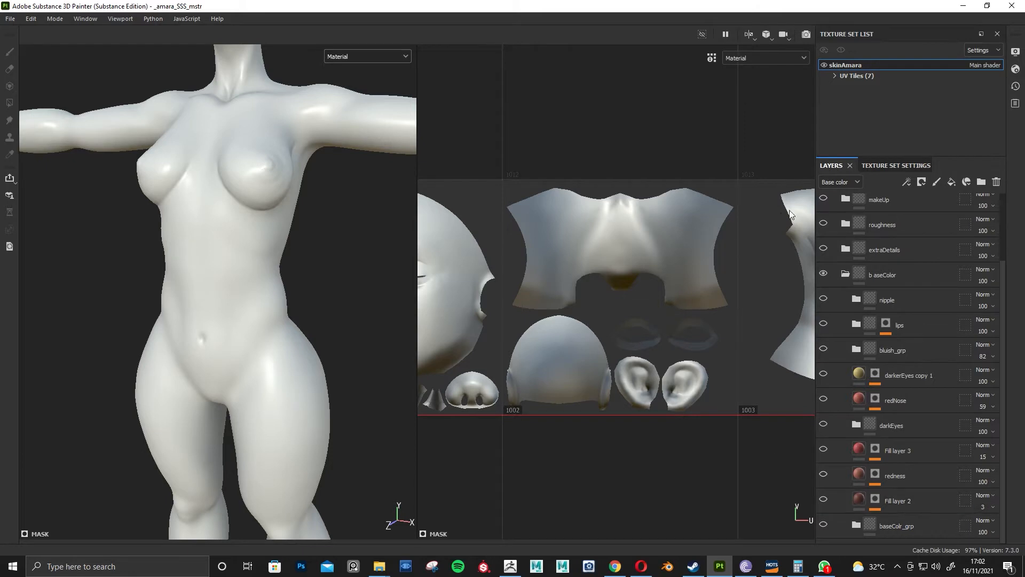
{"action": "right_click_drag", "start_coordinate": [222, 363], "coordinate": [250, 404], "text": "alt"}
Select Fill layer 16 in Folder 2 and dock its fill properties beside the layer stack.
{"action": "scroll", "coordinate": [902, 480], "scroll_direction": "down", "scroll_amount": 2}
{"action": "left_click", "coordinate": [899, 526]}
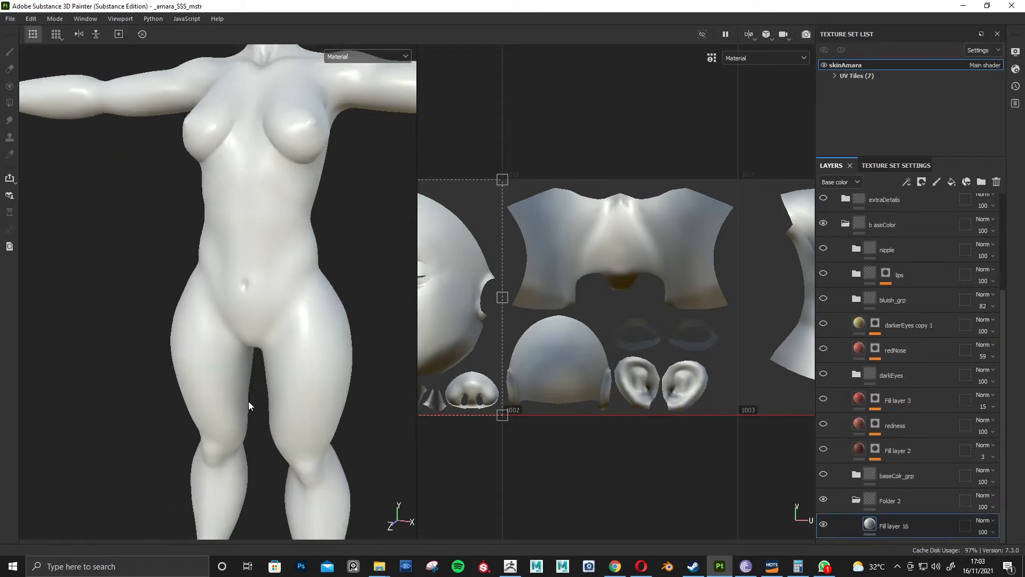
{"action": "middle_click_drag", "start_coordinate": [301, 381], "coordinate": [305, 404], "text": "alt"}
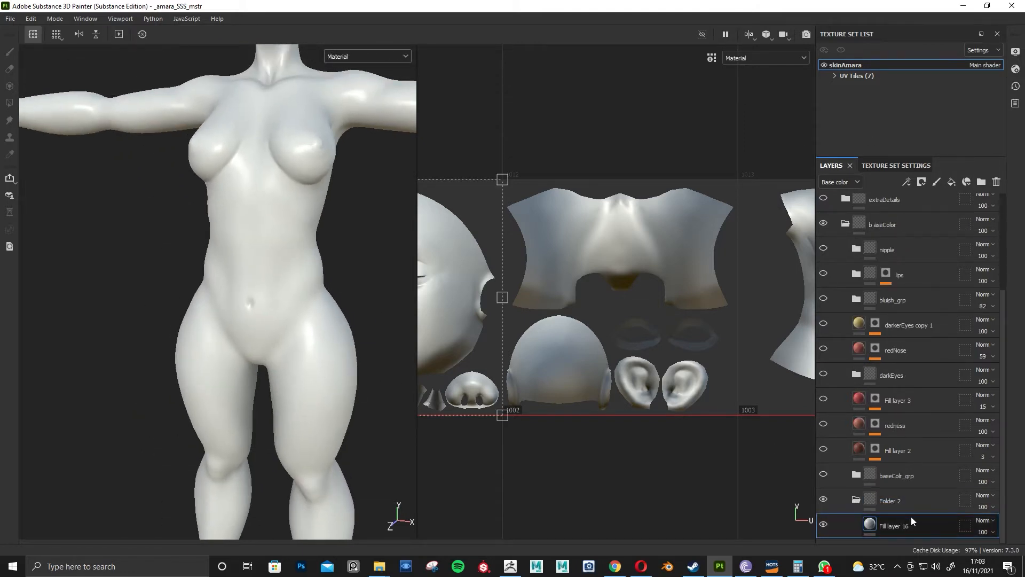
{"action": "left_click_drag", "start_coordinate": [1023, 179], "coordinate": [889, 334]}
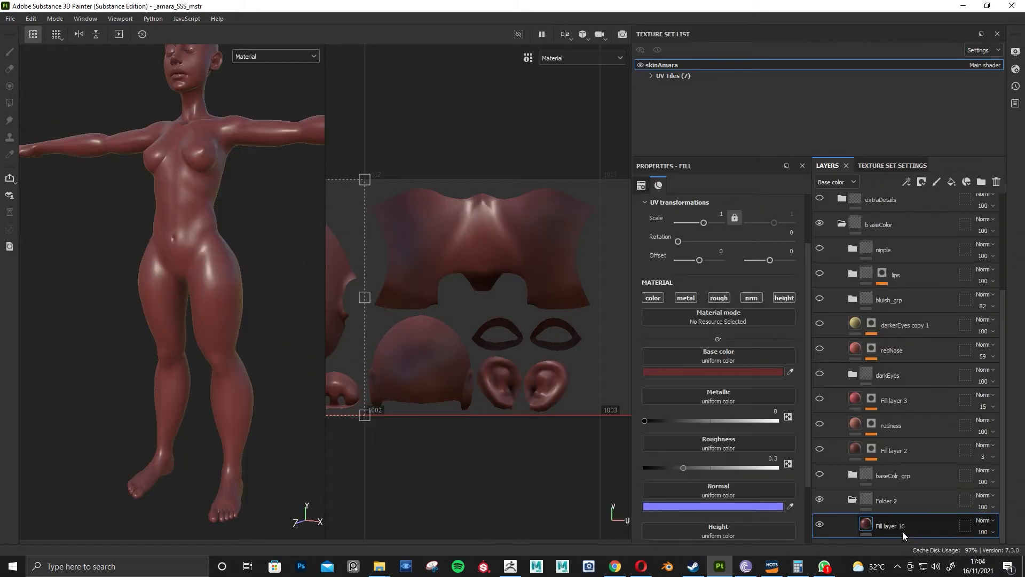
Hide Fill layer 16 and show it again to compare the body with and without the red fill.
{"action": "left_click", "coordinate": [819, 523]}
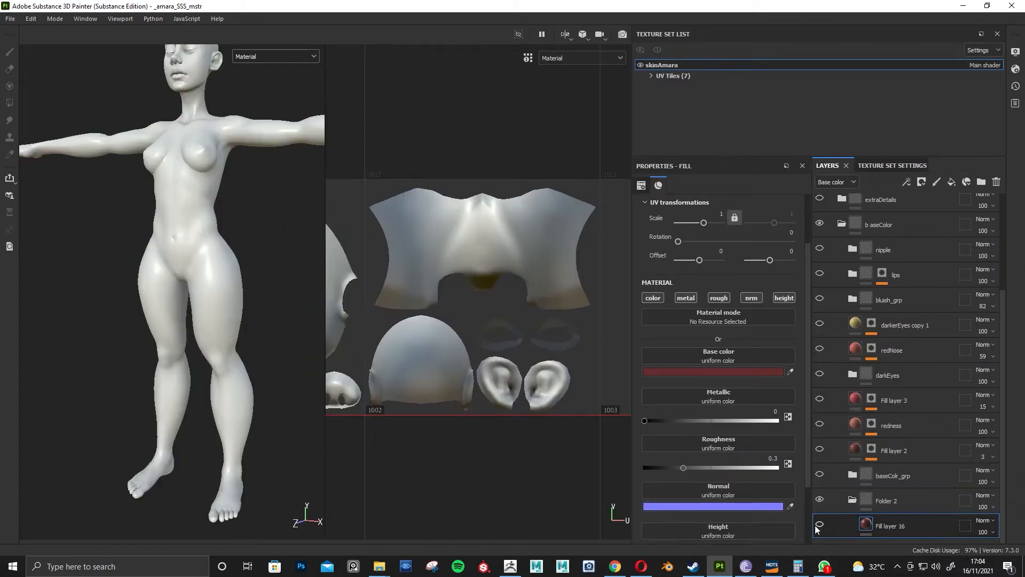
{"action": "scroll", "coordinate": [224, 378], "scroll_direction": "up", "scroll_amount": 4}
{"action": "scroll", "coordinate": [224, 378], "scroll_direction": "up", "scroll_amount": 2}
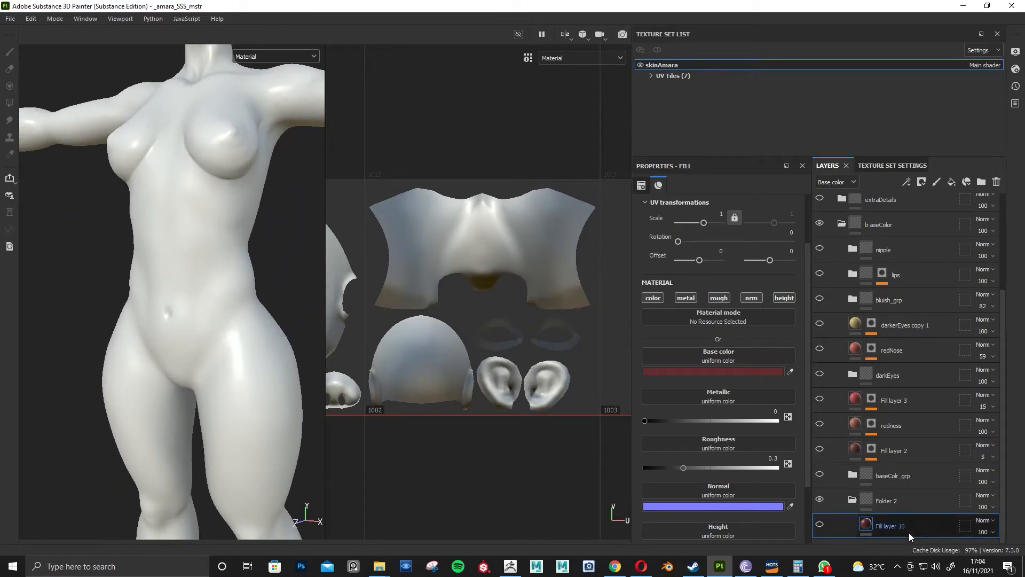
{"action": "left_click", "coordinate": [819, 525]}
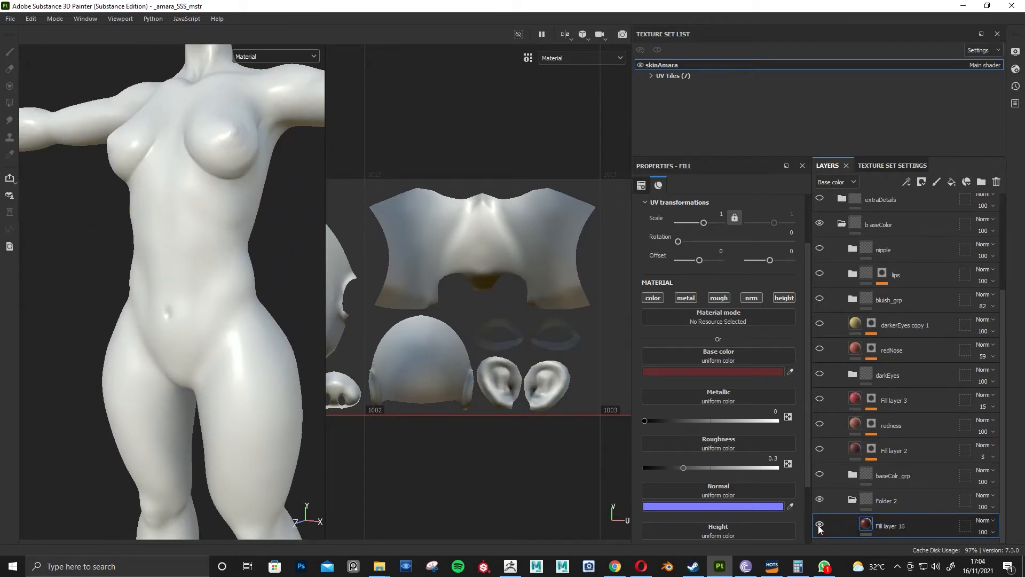
{"action": "scroll", "coordinate": [203, 361], "scroll_direction": "up", "scroll_amount": 1}
{"action": "scroll", "coordinate": [235, 373], "scroll_direction": "down", "scroll_amount": 3}
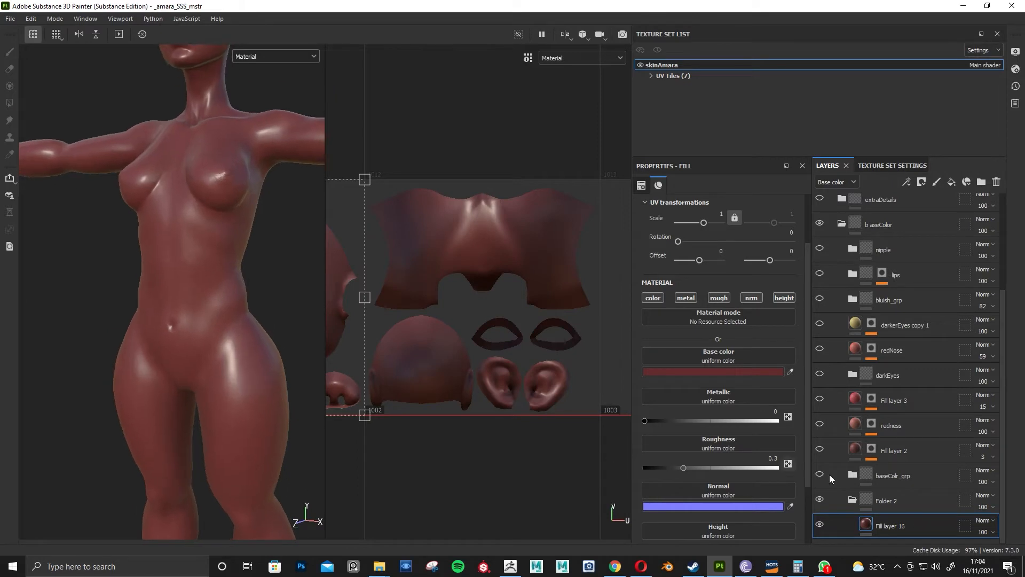
Add a black mask to Fill layer 16 and add a paint effect to that mask.
{"action": "right_click", "coordinate": [901, 524]}
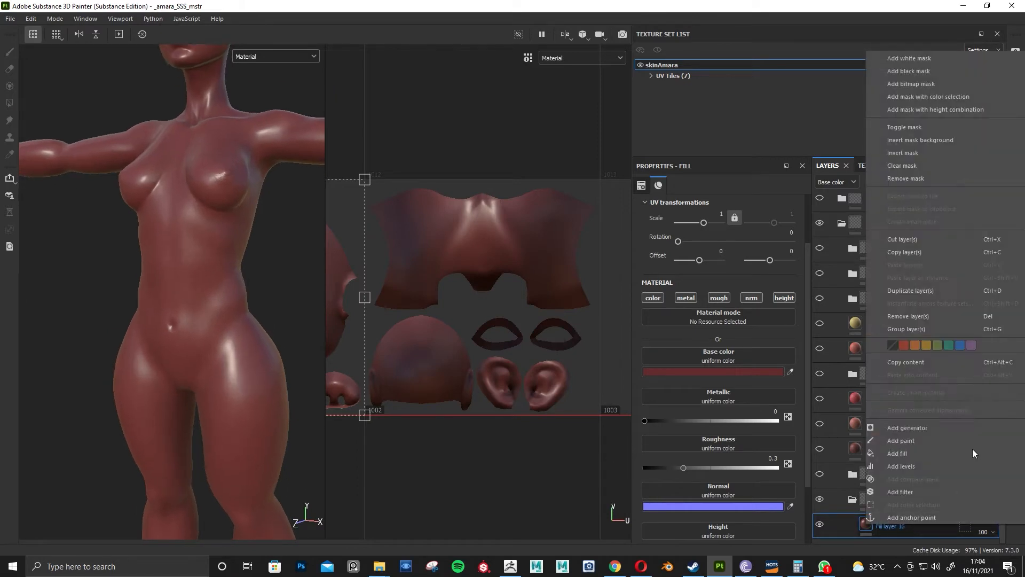
{"action": "left_click", "coordinate": [921, 71]}
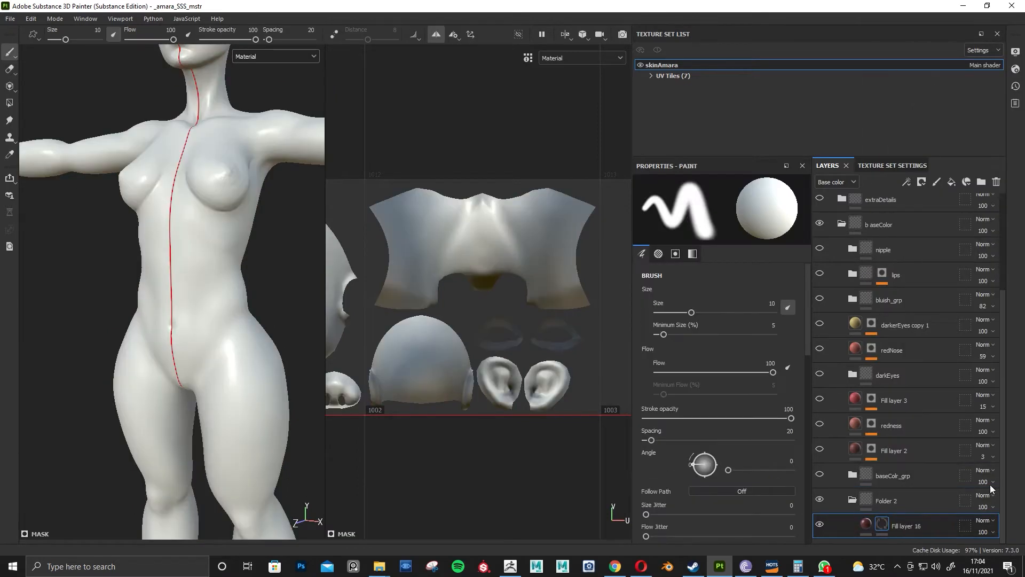
{"action": "right_click", "coordinate": [882, 528]}
{"action": "left_click", "coordinate": [906, 440]}
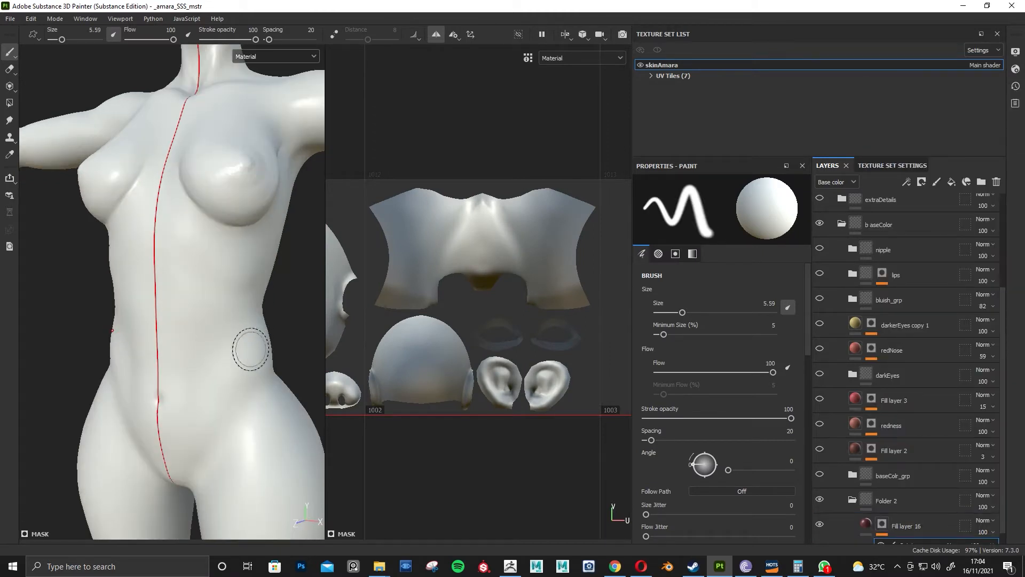
Paint the chest and abdomen white in the Fill layer 16 mask with a size 5.59 brush and symmetry on.
{"action": "mouse_move", "coordinate": [160, 347]}
{"action": "left_mouse_down"}
{"action": "mouse_move", "coordinate": [123, 341]}
{"action": "mouse_move", "coordinate": [250, 315]}
{"action": "mouse_move", "coordinate": [191, 288]}
{"action": "mouse_move", "coordinate": [176, 257]}
{"action": "mouse_move", "coordinate": [184, 250]}
{"action": "left_mouse_up"}
{"action": "mouse_move", "coordinate": [225, 221]}
{"action": "left_mouse_down", "text": "alt"}
{"action": "mouse_move", "coordinate": [224, 278]}
{"action": "mouse_move", "coordinate": [177, 251]}
{"action": "mouse_move", "coordinate": [85, 267]}
{"action": "mouse_move", "coordinate": [218, 298]}
{"action": "mouse_move", "coordinate": [181, 294]}
{"action": "mouse_move", "coordinate": [238, 285]}
{"action": "mouse_move", "coordinate": [221, 229]}
{"action": "left_mouse_up", "text": "alt"}
{"action": "mouse_move", "coordinate": [222, 229]}
{"action": "left_mouse_down", "text": "ctrl+alt"}
{"action": "mouse_move", "coordinate": [201, 268]}
{"action": "mouse_move", "coordinate": [204, 220]}
{"action": "mouse_move", "coordinate": [197, 240]}
{"action": "left_mouse_up", "text": "ctrl+alt"}
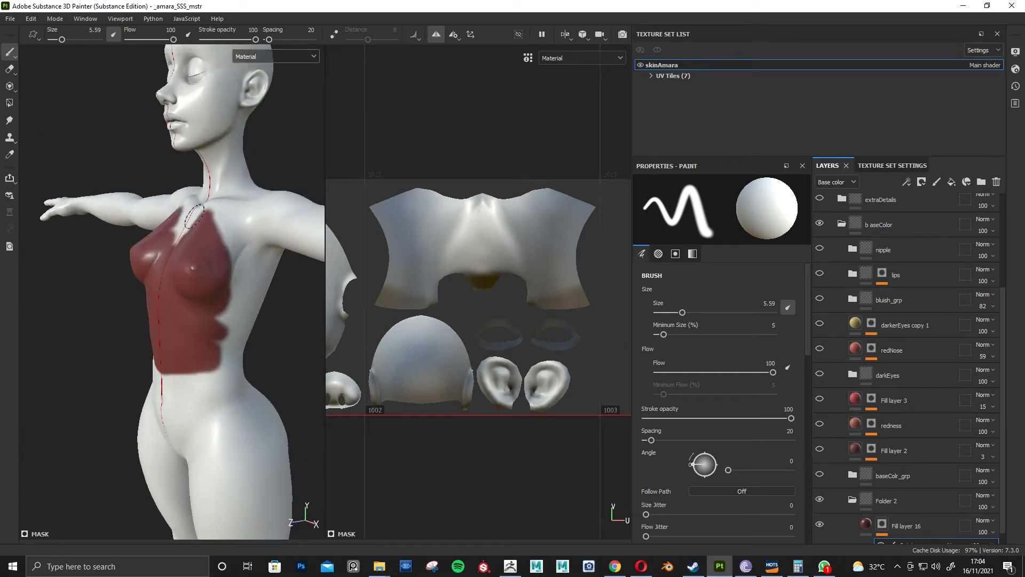
{"action": "scroll", "coordinate": [260, 324], "scroll_direction": "up", "scroll_amount": 5}
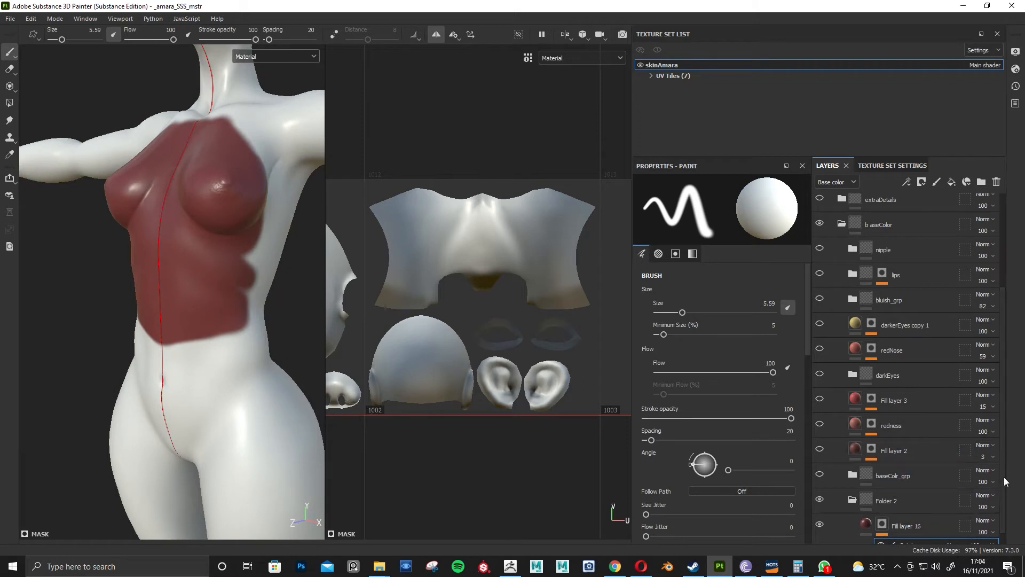
{"action": "left_click_drag", "start_coordinate": [214, 350], "coordinate": [213, 297], "text": "alt"}
Display the Fill layer 16 mask on its own and examine the painted torso area from the side and front.
{"action": "left_click", "coordinate": [882, 511]}
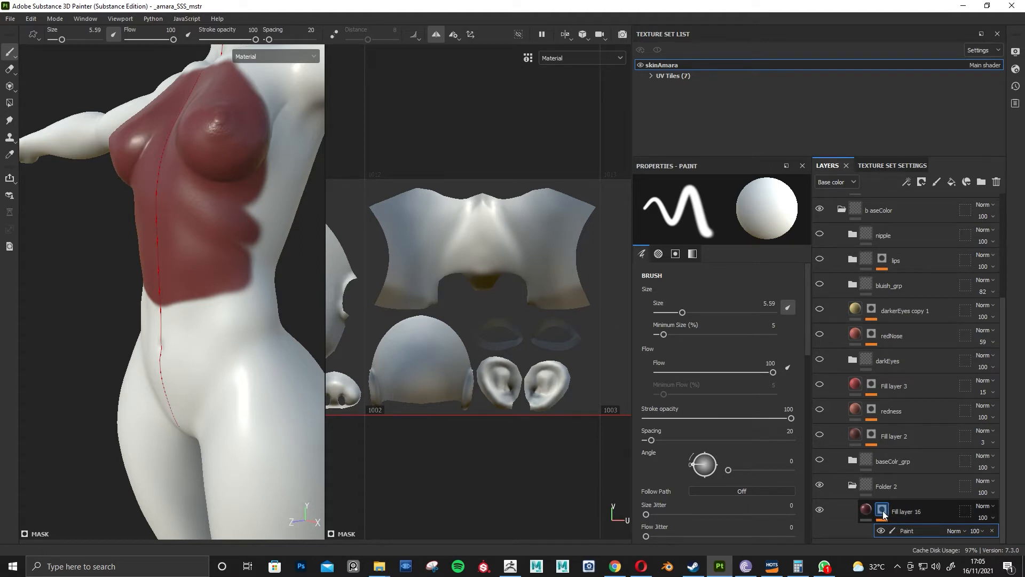
{"action": "left_click", "coordinate": [882, 511], "text": "alt"}
{"action": "right_click_drag", "start_coordinate": [213, 294], "coordinate": [129, 276], "text": "alt"}
{"action": "left_click_drag", "start_coordinate": [128, 277], "coordinate": [176, 275], "text": "alt"}
{"action": "right_click_drag", "start_coordinate": [177, 275], "coordinate": [48, 272], "text": "alt"}
{"action": "left_click_drag", "start_coordinate": [289, 331], "coordinate": [226, 334], "text": "alt"}
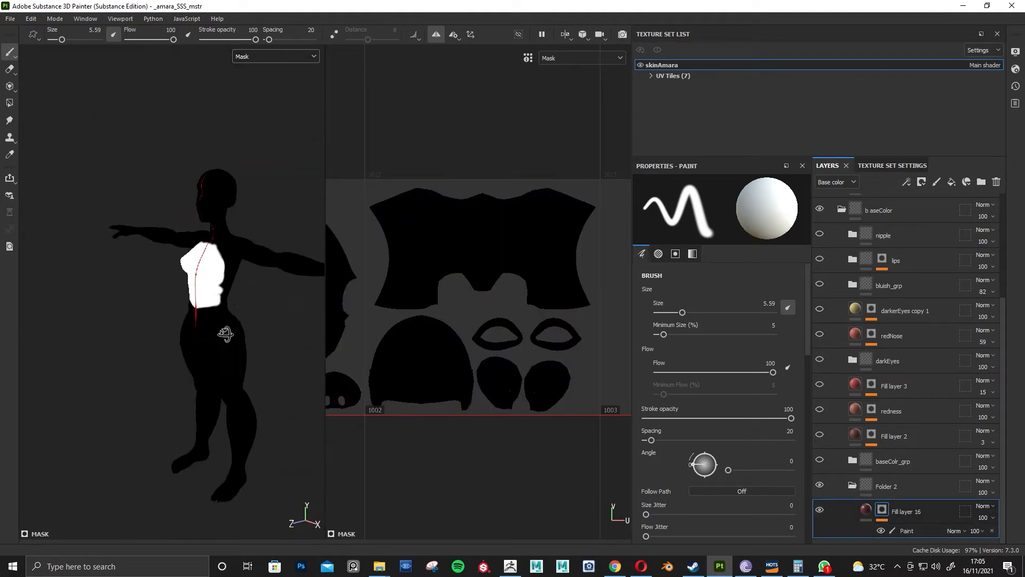
{"action": "right_click_drag", "start_coordinate": [225, 333], "coordinate": [255, 330], "text": "alt"}
{"action": "middle_click_drag", "start_coordinate": [255, 330], "coordinate": [225, 373], "text": "alt"}
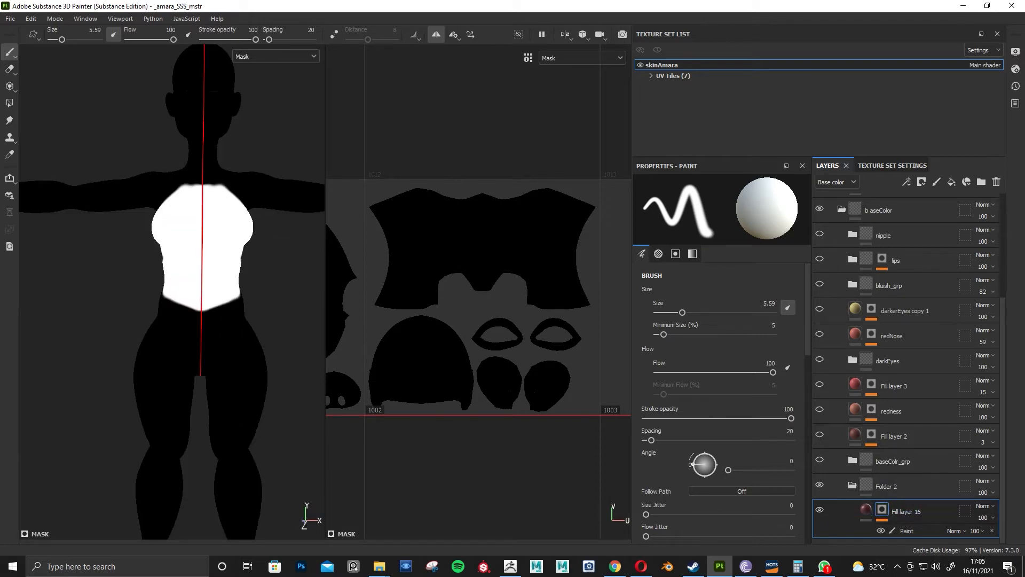
{"action": "middle_click_drag", "start_coordinate": [212, 325], "coordinate": [211, 346], "text": "alt"}
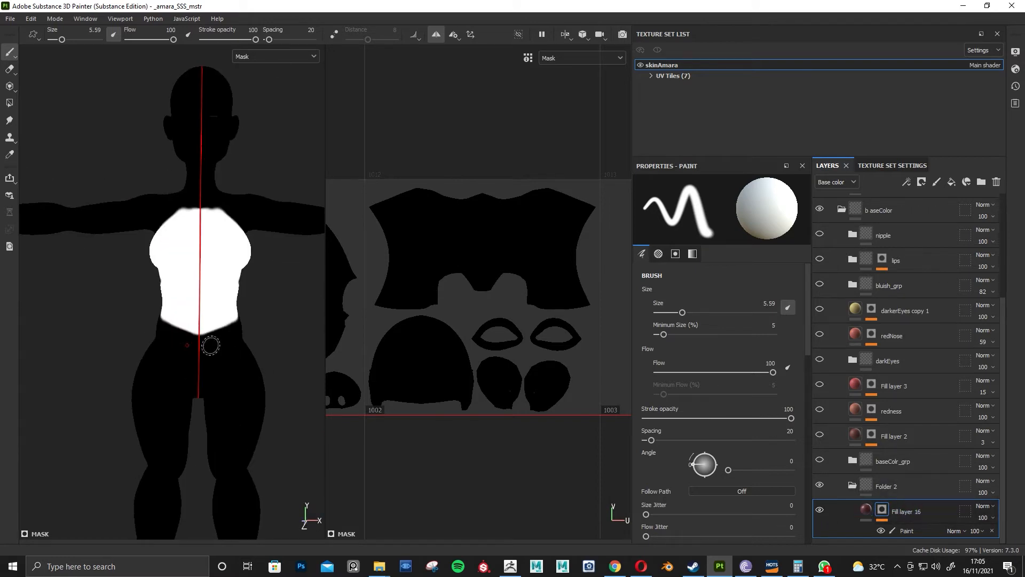
Change the base color of Fill layer 16 from its fill properties to a dark blue.
{"action": "left_click", "coordinate": [866, 510]}
{"action": "left_click", "coordinate": [726, 371]}
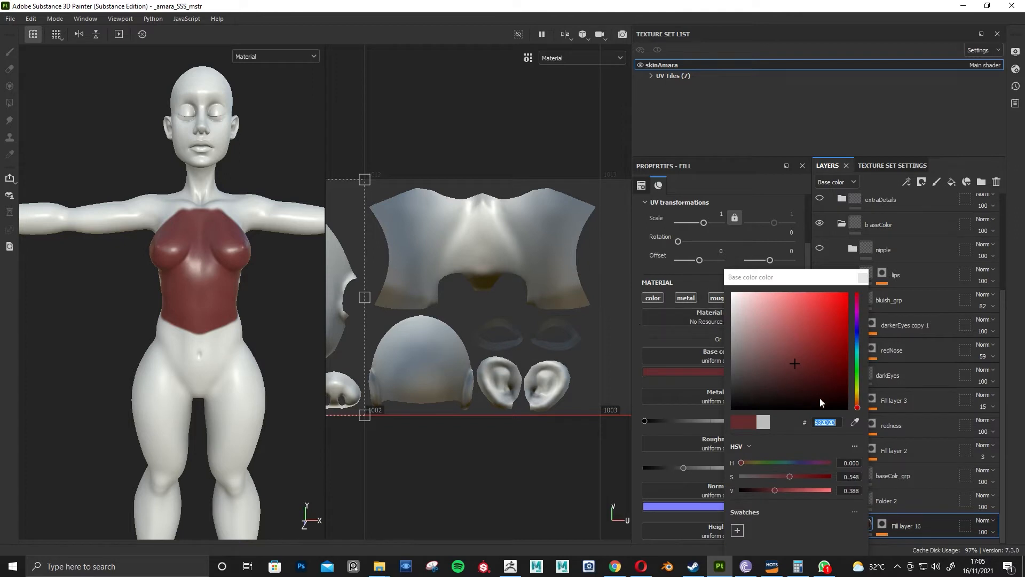
{"action": "left_click", "coordinate": [857, 345]}
{"action": "left_click_drag", "start_coordinate": [821, 332], "coordinate": [815, 353]}
{"action": "left_click", "coordinate": [863, 278]}
{"action": "scroll", "coordinate": [235, 339], "scroll_direction": "up", "scroll_amount": 5}
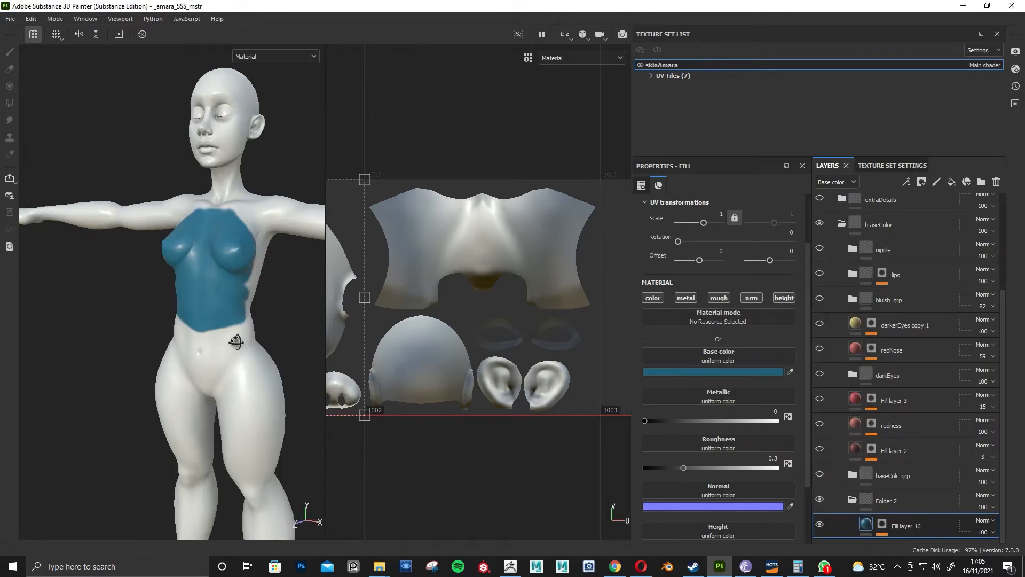
Rename the paint effect in the Fill layer 16 mask as layer_01.
{"action": "left_click", "coordinate": [882, 525]}
{"action": "left_click_drag", "start_coordinate": [1001, 428], "coordinate": [1001, 452]}
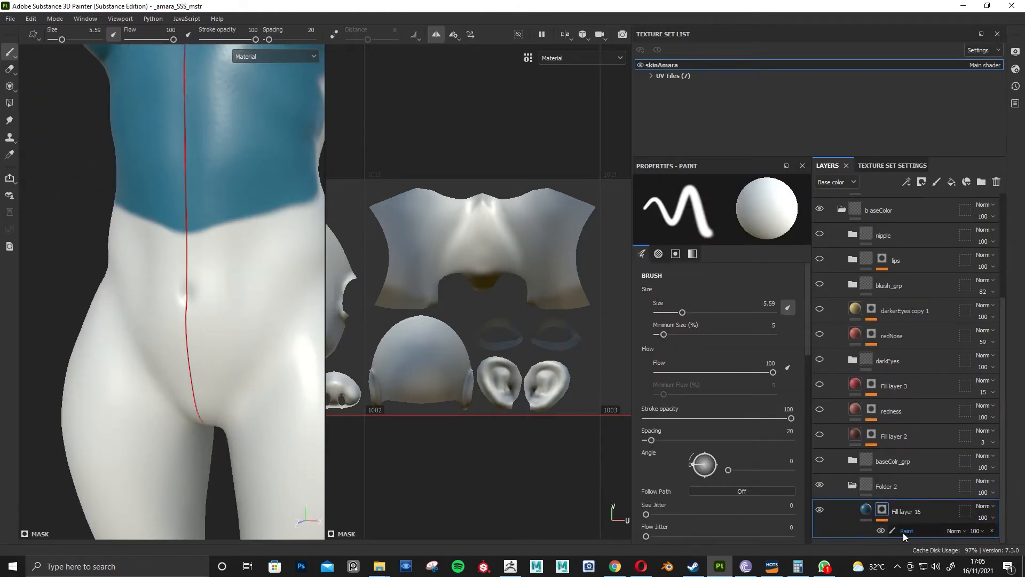
{"action": "double_click", "coordinate": [906, 530]}
{"action": "type", "text": "1"}
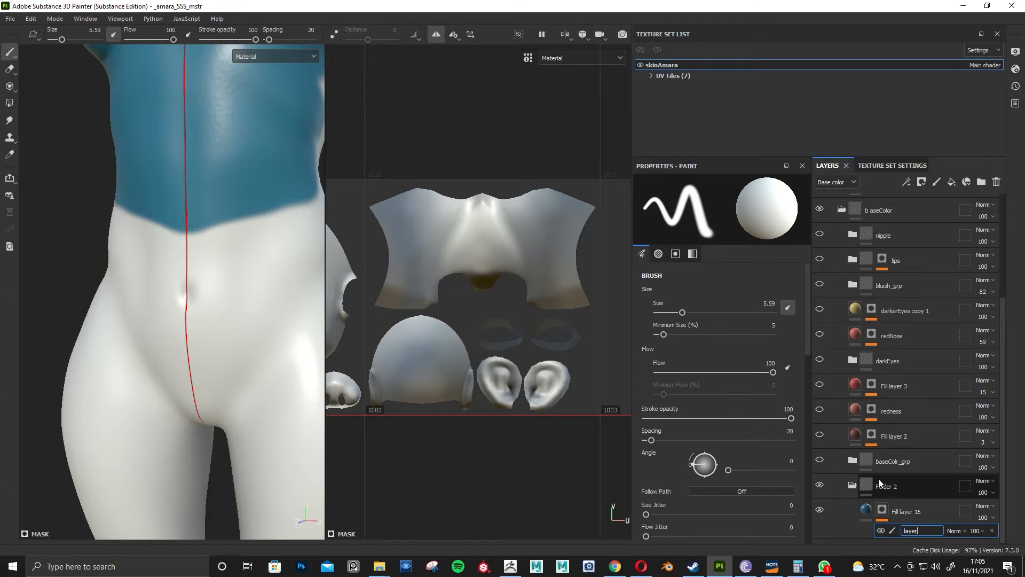
{"action": "key", "text": "Return"}
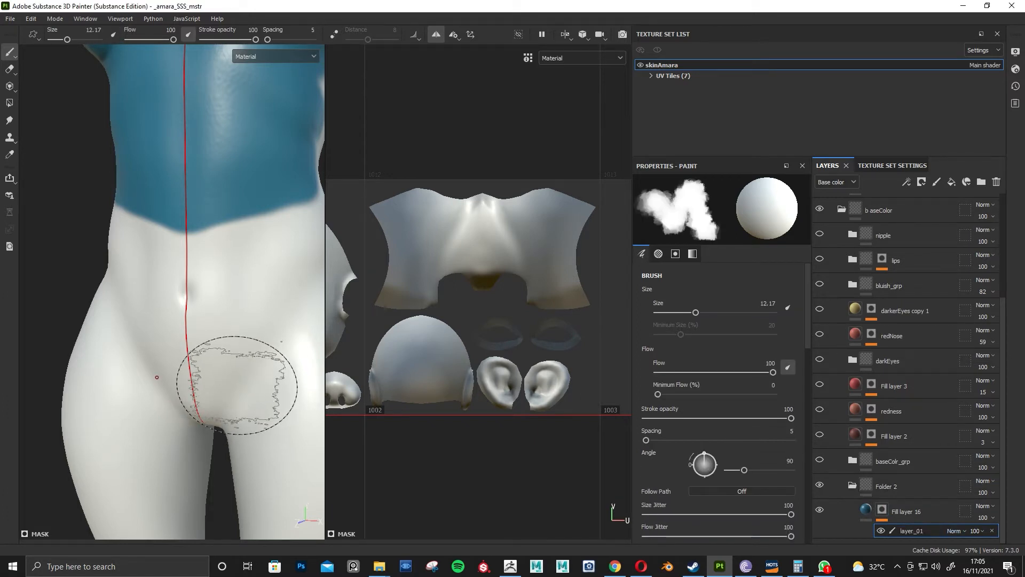
Reduce the sponge-like brush to size 5.23.
{"action": "key", "text": "bracketleft"}
{"action": "key", "text": "bracketleft"}
{"action": "key", "text": "bracketleft"}
{"action": "key", "text": "bracketleft"}
{"action": "key", "text": "bracketleft"}
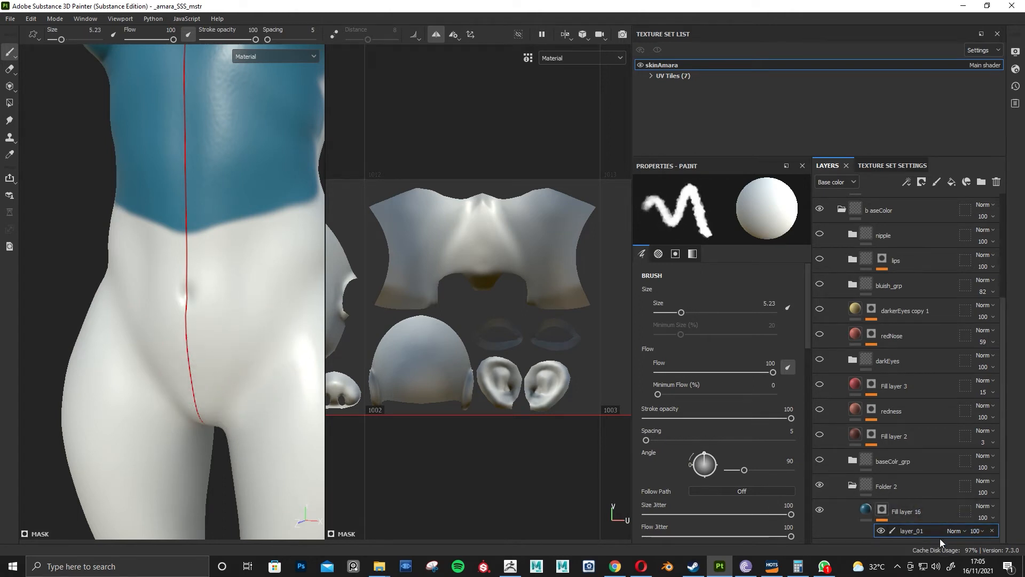
Add a second paint effect to the Fill layer 16 mask and rename it layer_02.
{"action": "right_click", "coordinate": [918, 529]}
{"action": "left_click", "coordinate": [937, 442]}
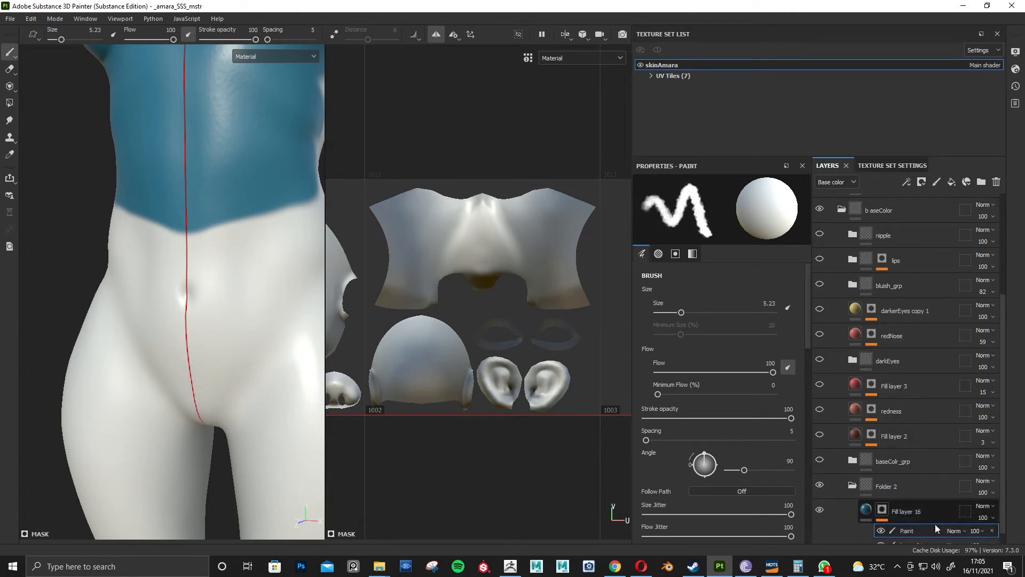
{"action": "left_click_drag", "start_coordinate": [1003, 518], "coordinate": [1004, 533]}
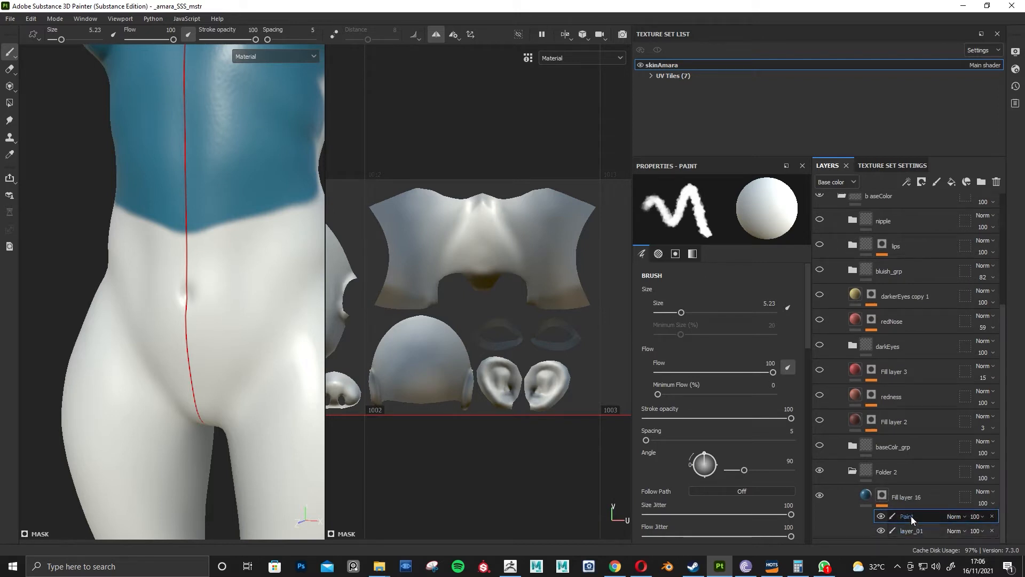
{"action": "double_click", "coordinate": [911, 515]}
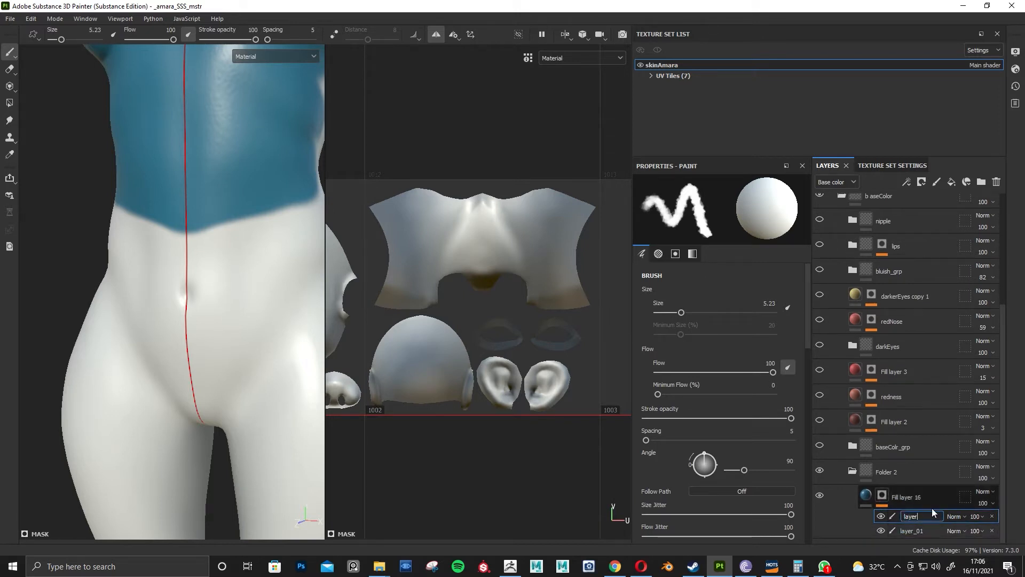
{"action": "type", "text": "layer_02"}
Paint the lower abdomen and waist in layer_02 with symmetry and set that effect's opacity to 68.
{"action": "mouse_move", "coordinate": [280, 300]}
{"action": "left_mouse_down", "text": "alt"}
{"action": "mouse_move", "coordinate": [137, 350]}
{"action": "mouse_move", "coordinate": [259, 321]}
{"action": "mouse_move", "coordinate": [235, 272]}
{"action": "mouse_move", "coordinate": [194, 407]}
{"action": "mouse_move", "coordinate": [217, 353]}
{"action": "left_mouse_up", "text": "alt"}
{"action": "mouse_move", "coordinate": [206, 297]}
{"action": "left_mouse_down", "text": "alt"}
{"action": "mouse_move", "coordinate": [189, 330]}
{"action": "mouse_move", "coordinate": [245, 321]}
{"action": "mouse_move", "coordinate": [267, 344]}
{"action": "mouse_move", "coordinate": [230, 341]}
{"action": "left_mouse_up", "text": "alt"}
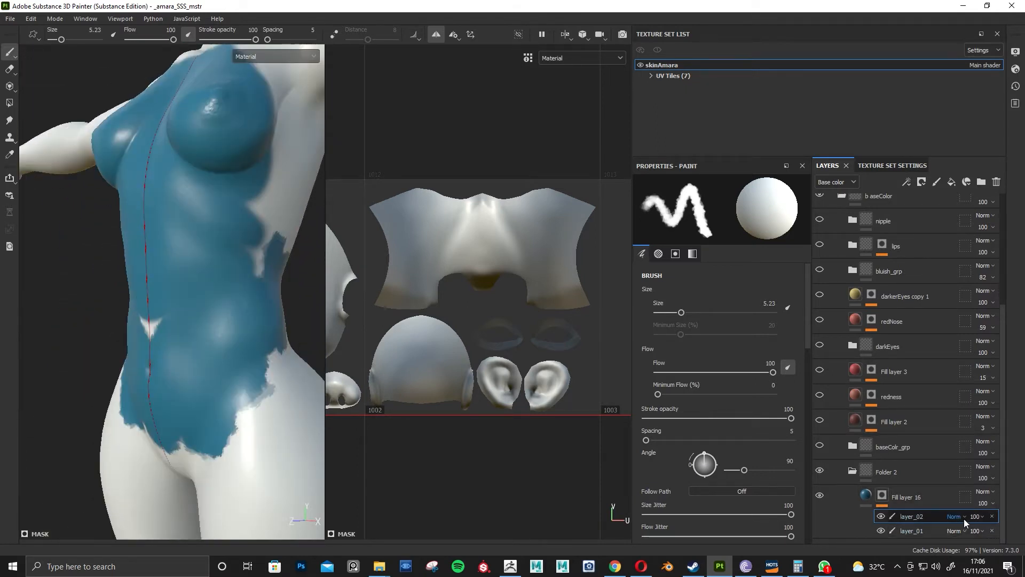
{"action": "left_click", "coordinate": [956, 517]}
{"action": "left_click", "coordinate": [982, 515]}
{"action": "left_click", "coordinate": [981, 515]}
{"action": "left_click_drag", "start_coordinate": [1015, 535], "coordinate": [998, 534]}
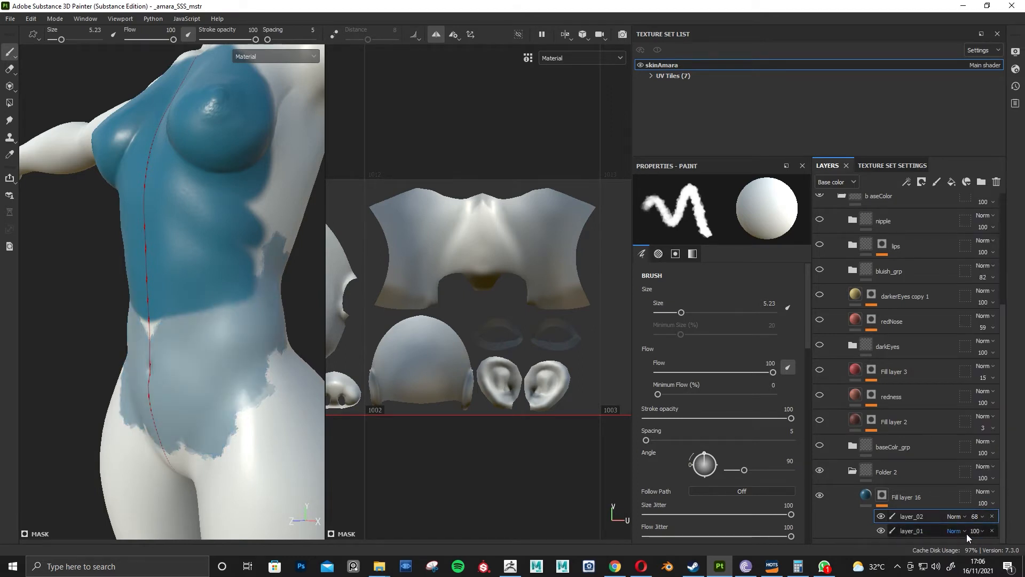
Try the Overlay and Multiply blend modes on layer_02 and return it to Normal.
{"action": "left_click", "coordinate": [960, 516]}
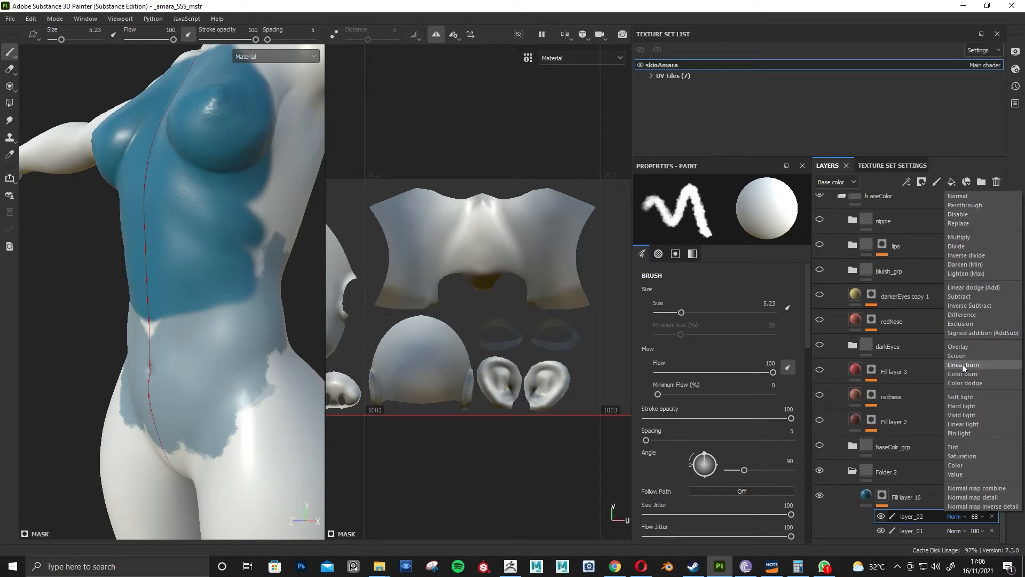
{"action": "left_click", "coordinate": [973, 347]}
{"action": "left_click", "coordinate": [961, 515]}
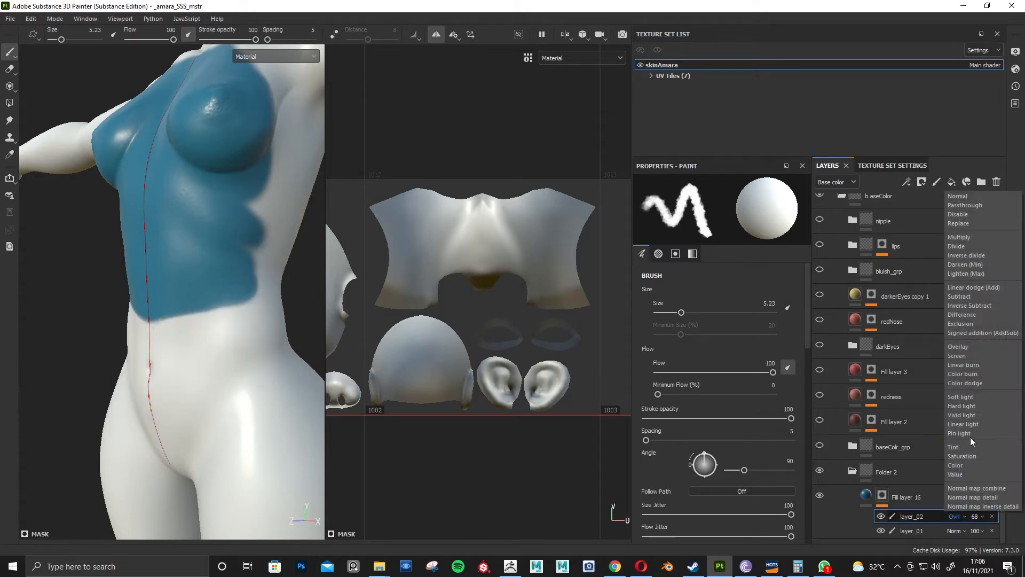
{"action": "left_click", "coordinate": [980, 240]}
{"action": "left_click", "coordinate": [956, 516]}
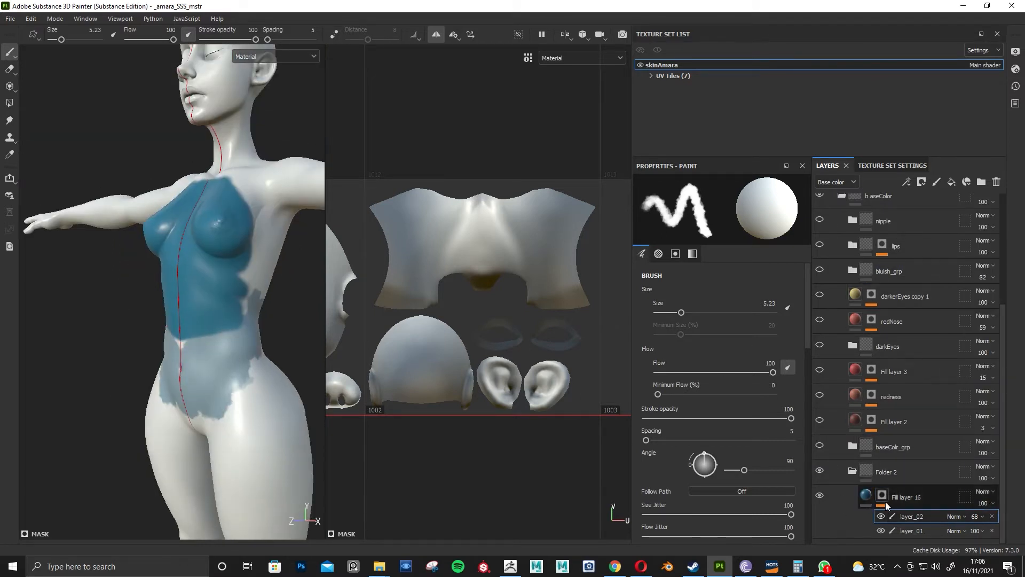
Duplicate Fill layer 16 and remove both paint effects from the duplicate's mask.
{"action": "left_click", "coordinate": [922, 501]}
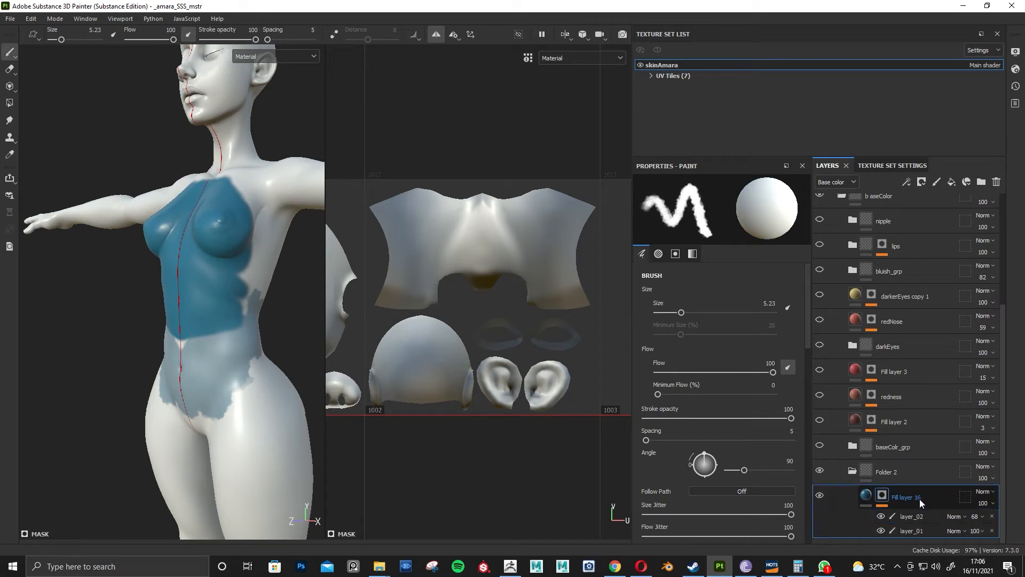
{"action": "key", "text": "ctrl+d"}
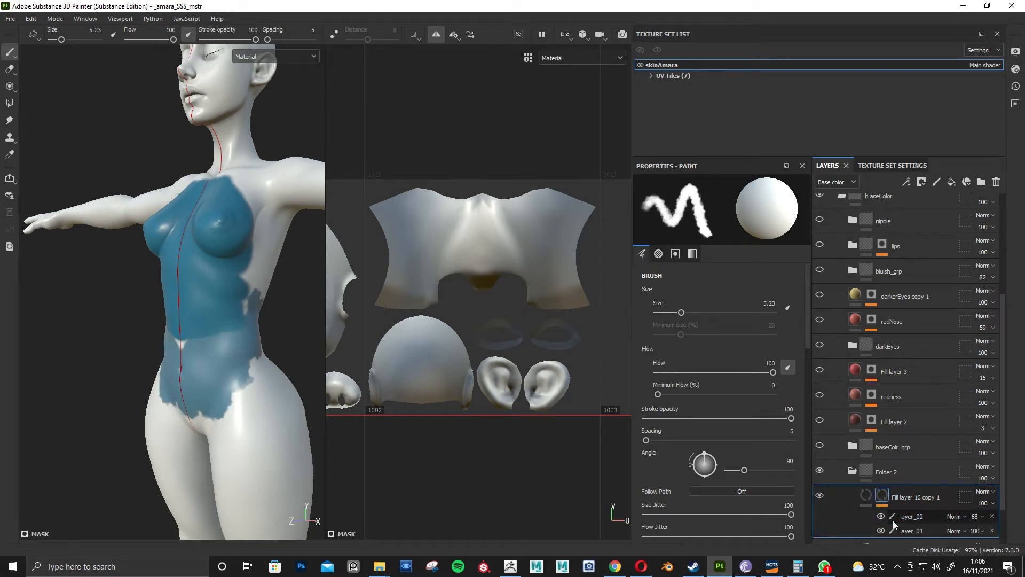
{"action": "left_click", "coordinate": [991, 516]}
{"action": "left_click", "coordinate": [991, 515]}
{"action": "scroll", "coordinate": [961, 512], "scroll_direction": "down", "scroll_amount": 1}
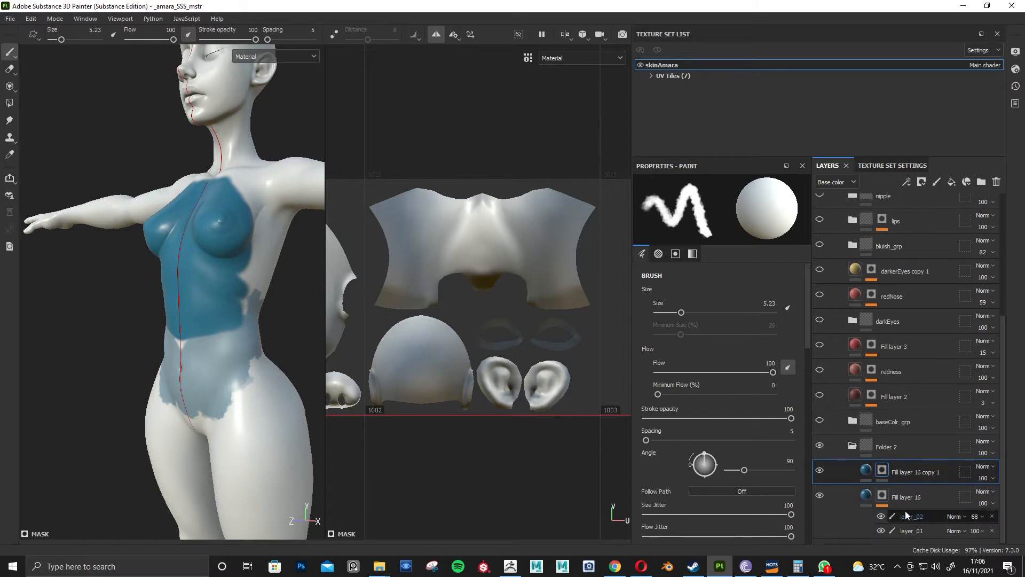
Change the base color of Fill layer 16 copy 1 to a bright green.
{"action": "left_click", "coordinate": [867, 470]}
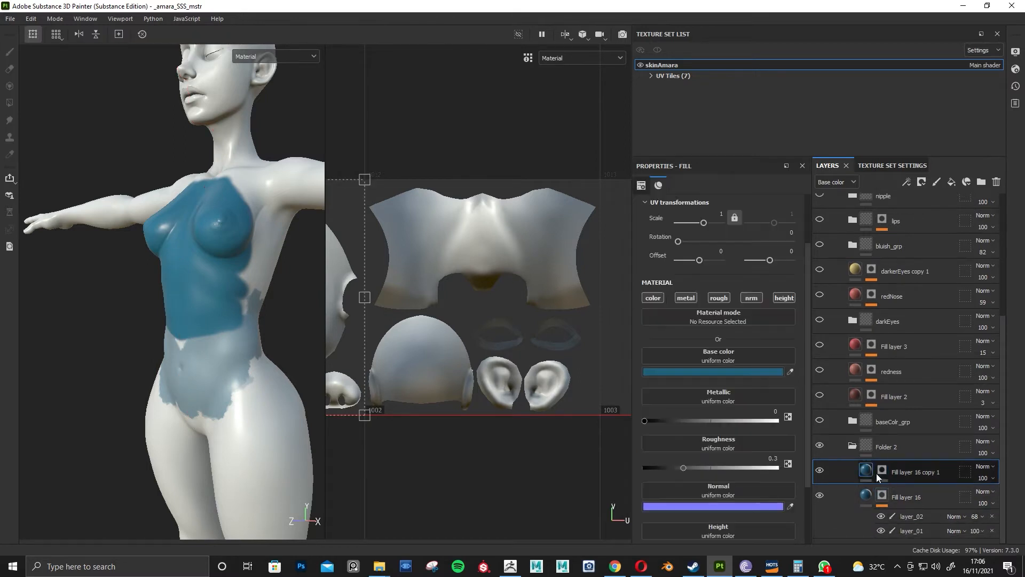
{"action": "left_click", "coordinate": [665, 371]}
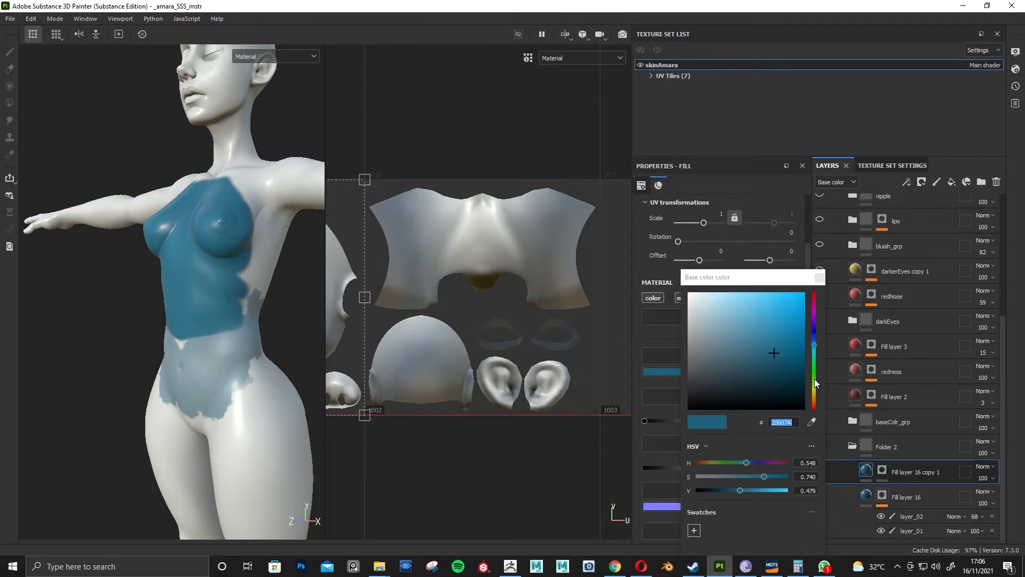
{"action": "left_click", "coordinate": [814, 379]}
{"action": "left_click", "coordinate": [772, 323]}
{"action": "left_click", "coordinate": [819, 278]}
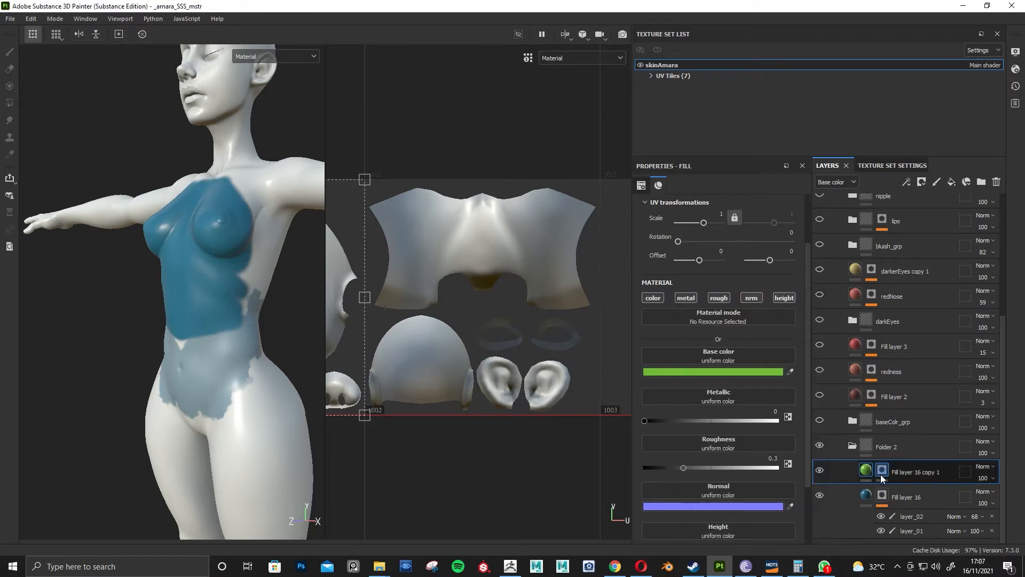
Add a paint effect to the Fill layer 16 copy 1 mask and paint the breasts and torso sides symmetrically with the size 5.23 brush.
{"action": "left_click", "coordinate": [879, 475]}
{"action": "right_click", "coordinate": [880, 472]}
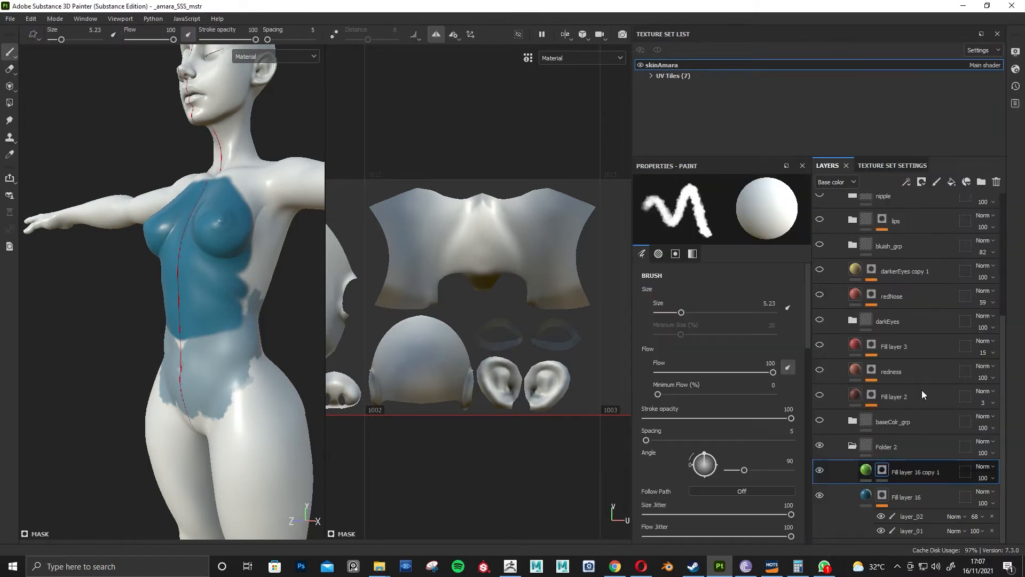
{"action": "left_click", "coordinate": [921, 388]}
{"action": "left_click_drag", "start_coordinate": [293, 308], "coordinate": [316, 280], "text": "alt"}
{"action": "middle_click_drag", "start_coordinate": [315, 279], "coordinate": [299, 401], "text": "alt"}
{"action": "left_click_drag", "start_coordinate": [256, 368], "coordinate": [136, 341], "text": "alt"}
{"action": "scroll", "coordinate": [241, 399], "scroll_direction": "up", "scroll_amount": 3}
{"action": "mouse_move", "coordinate": [228, 297]}
{"action": "left_mouse_down"}
{"action": "mouse_move", "coordinate": [247, 375]}
{"action": "mouse_move", "coordinate": [224, 441]}
{"action": "mouse_move", "coordinate": [238, 427]}
{"action": "left_mouse_up"}
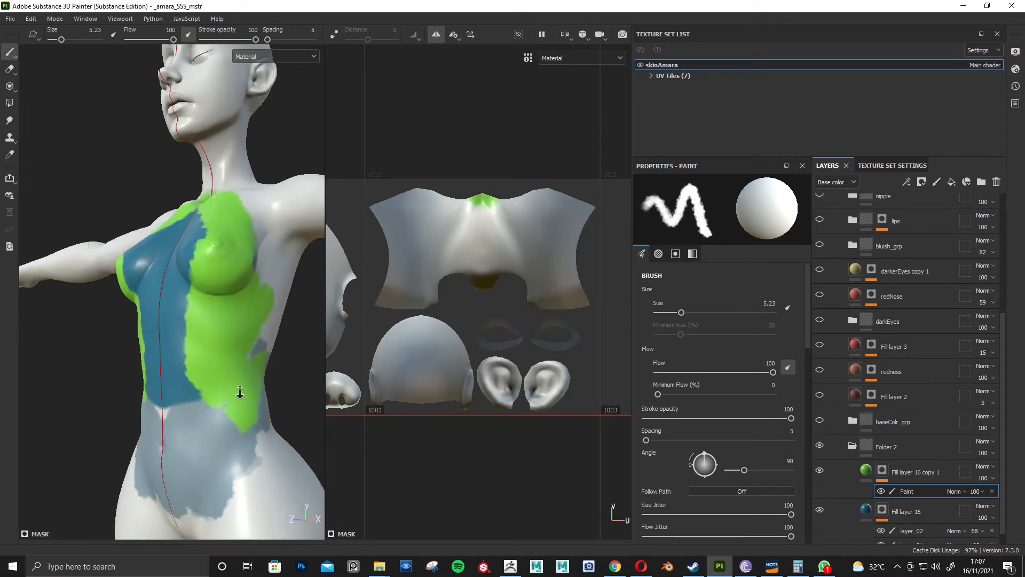
{"action": "left_click_drag", "start_coordinate": [238, 394], "coordinate": [233, 391], "text": "alt"}
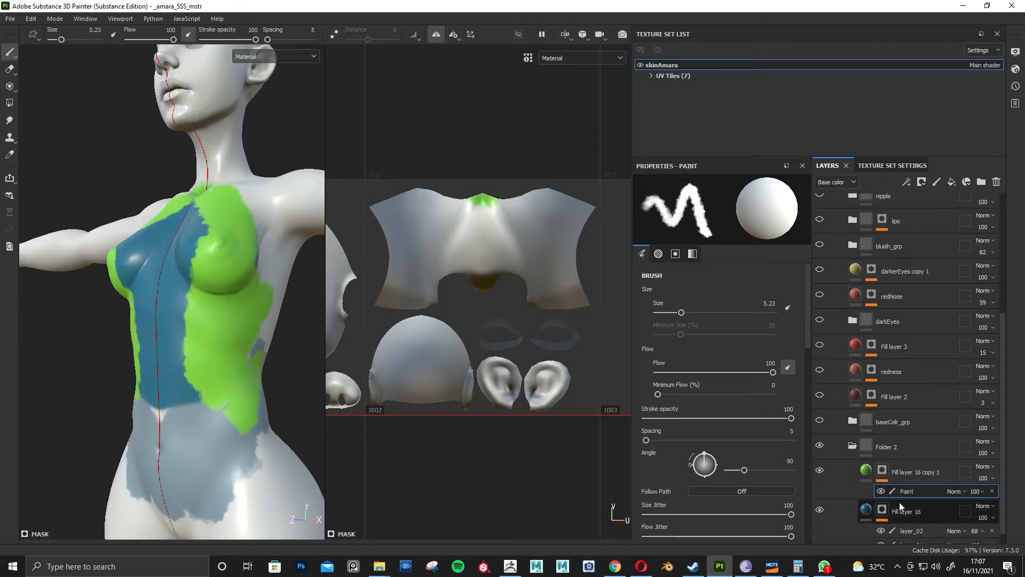
Duplicate Fill layer 16 copy 1 and replace the paint effect in the duplicate's mask with a fill effect.
{"action": "left_click", "coordinate": [931, 471]}
{"action": "key", "text": "ctrl+d"}
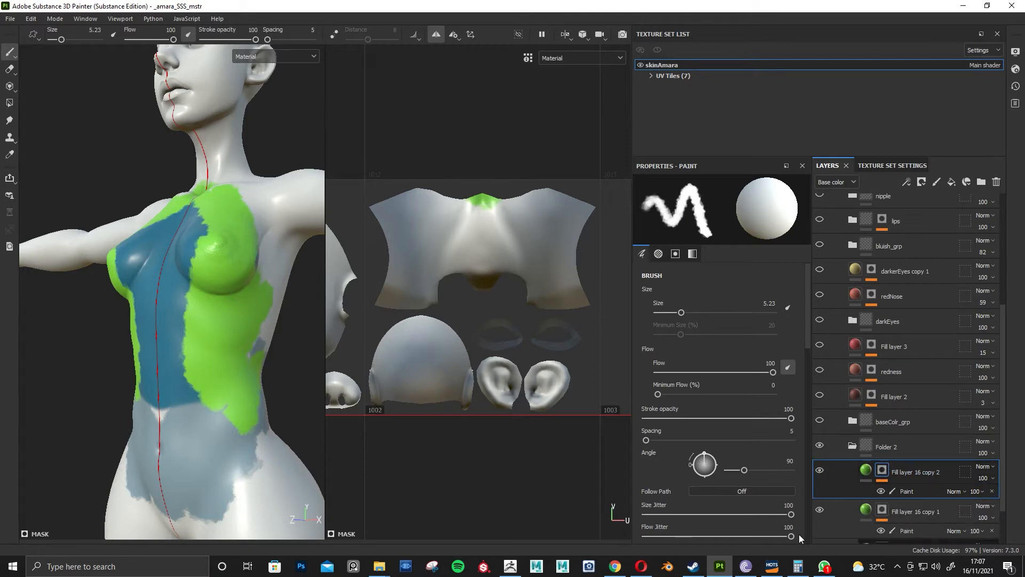
{"action": "left_click_drag", "start_coordinate": [219, 410], "coordinate": [249, 403], "text": "alt"}
{"action": "left_click", "coordinate": [991, 490]}
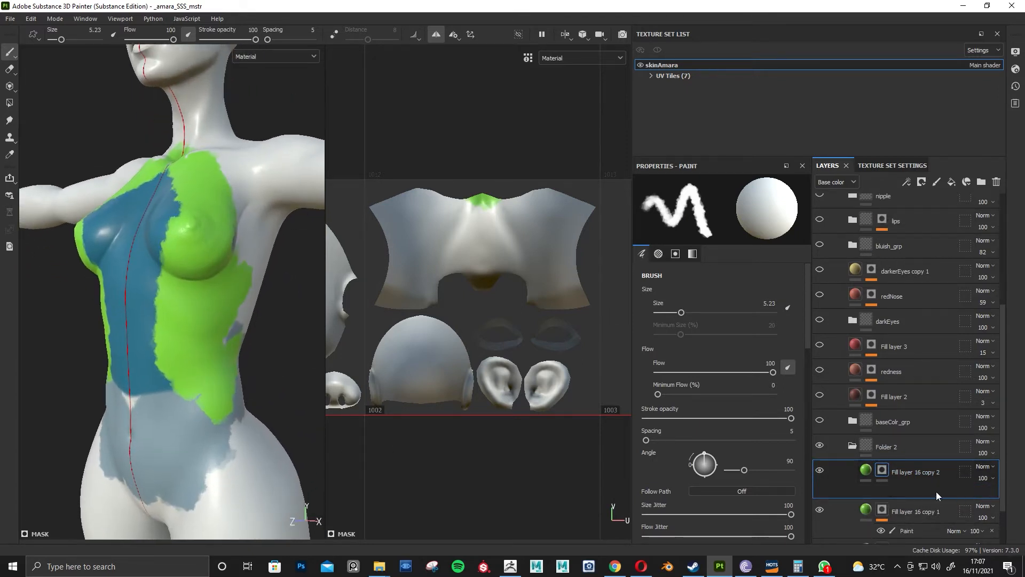
{"action": "right_click", "coordinate": [882, 473]}
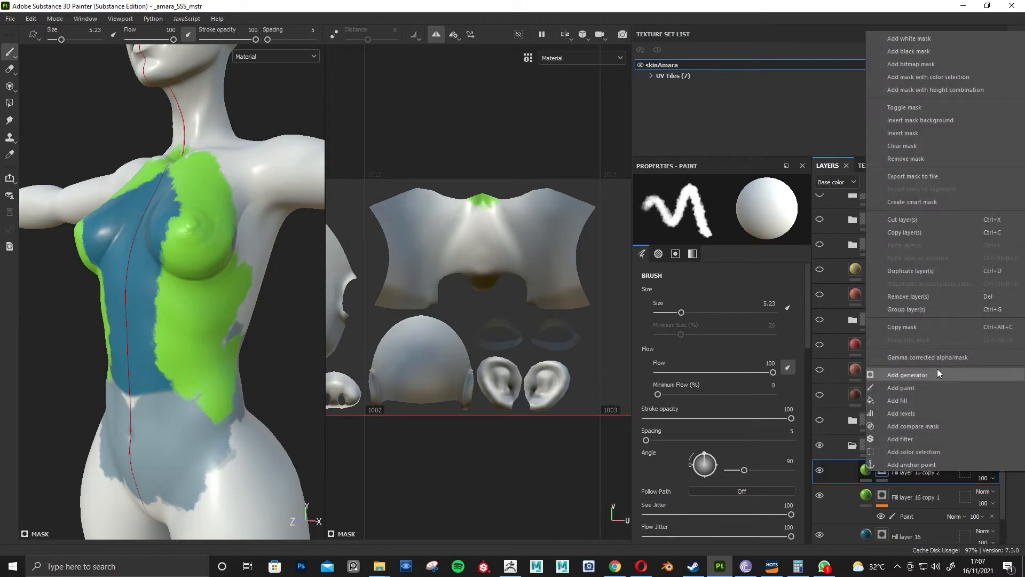
{"action": "left_click", "coordinate": [923, 401]}
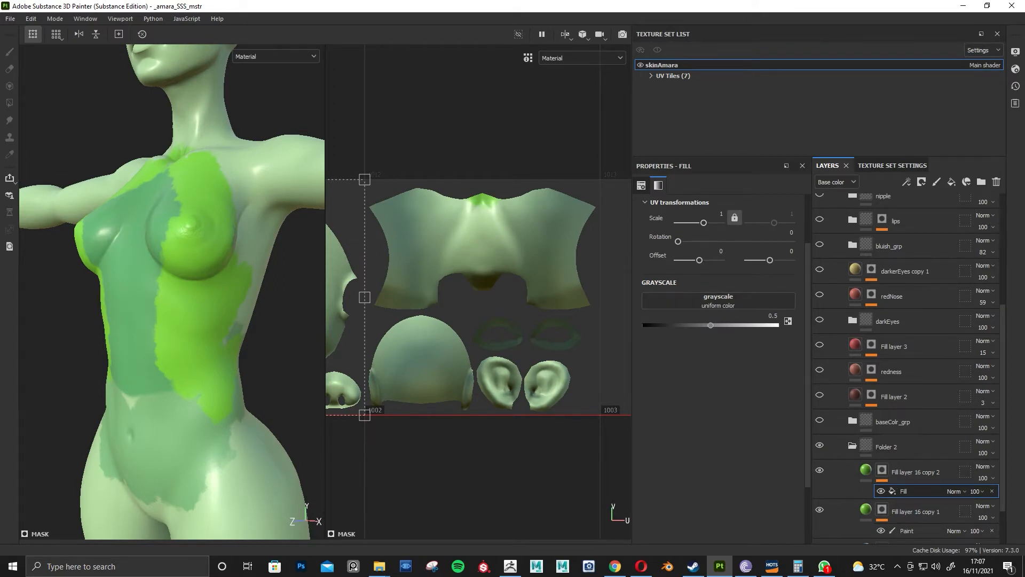
Search the textures and procedurals for "noise" and apply Cells 2 as the grayscale of the mask's fill effect.
{"action": "left_click_drag", "start_coordinate": [1024, 80], "coordinate": [411, 96]}
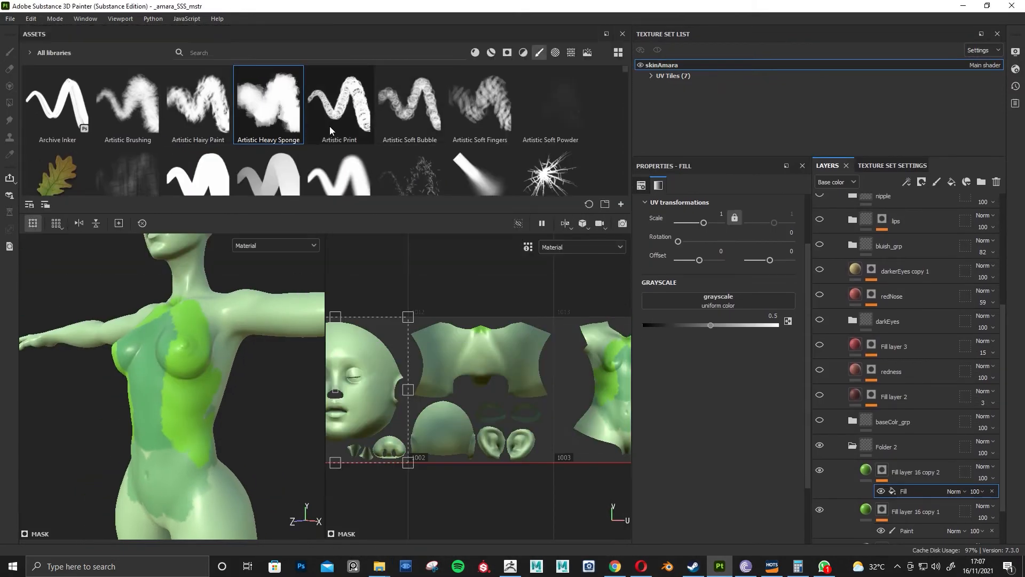
{"action": "left_click", "coordinate": [268, 58]}
{"action": "type", "text": "noise"}
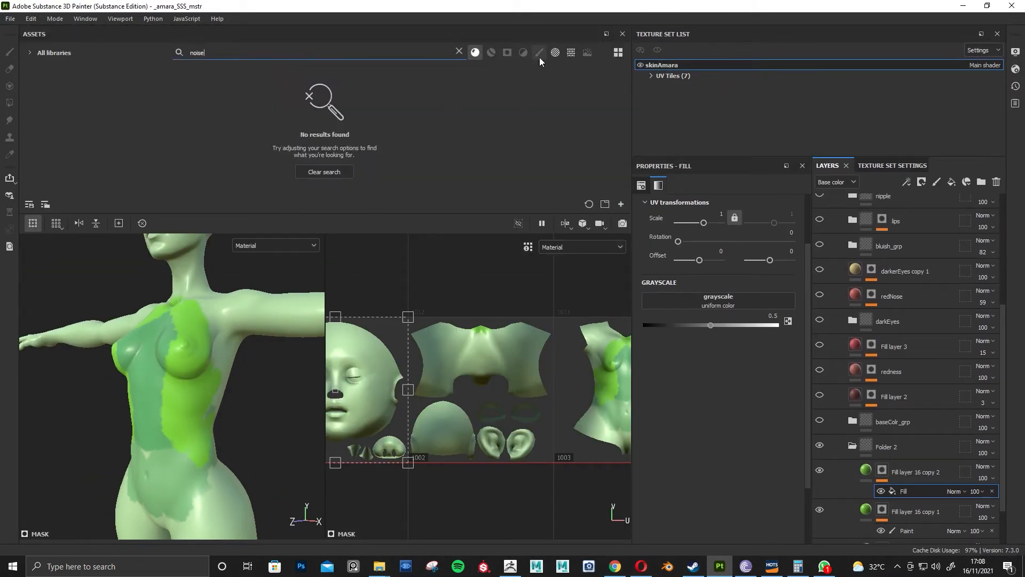
{"action": "left_click", "coordinate": [556, 56]}
{"action": "left_click", "coordinate": [576, 58]}
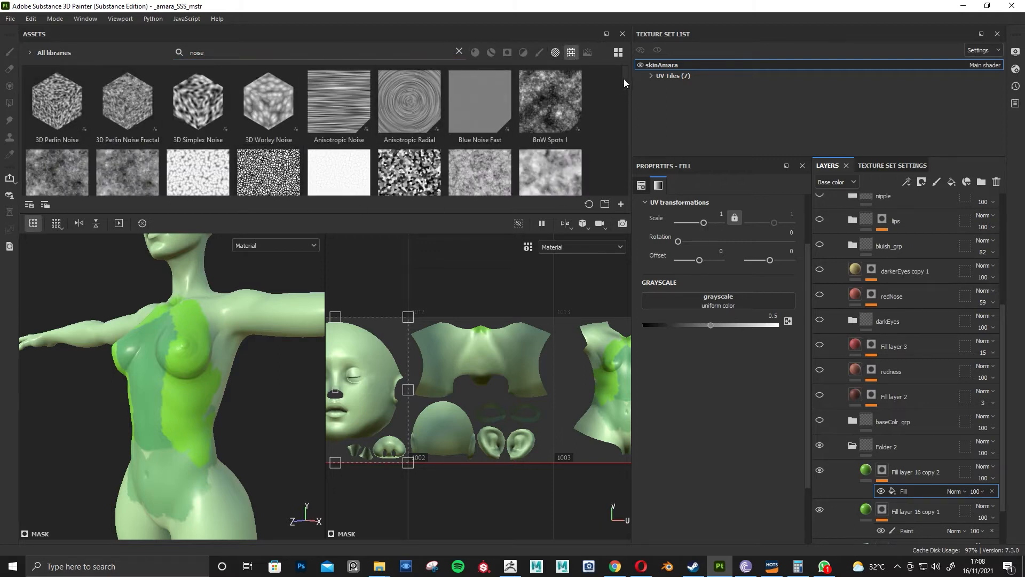
{"action": "scroll", "coordinate": [623, 78], "scroll_direction": "down", "scroll_amount": 1}
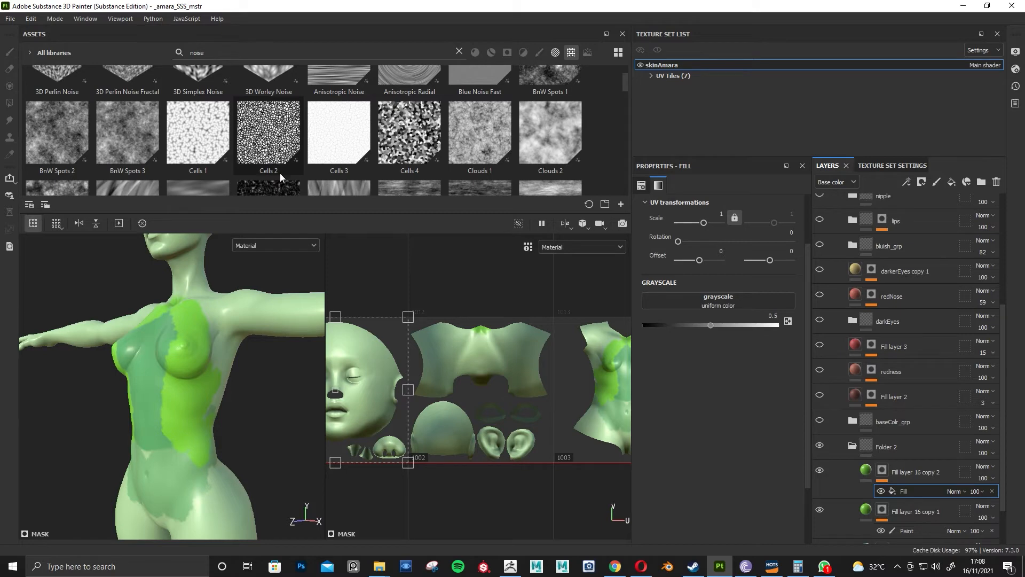
{"action": "left_click_drag", "start_coordinate": [269, 144], "coordinate": [712, 301]}
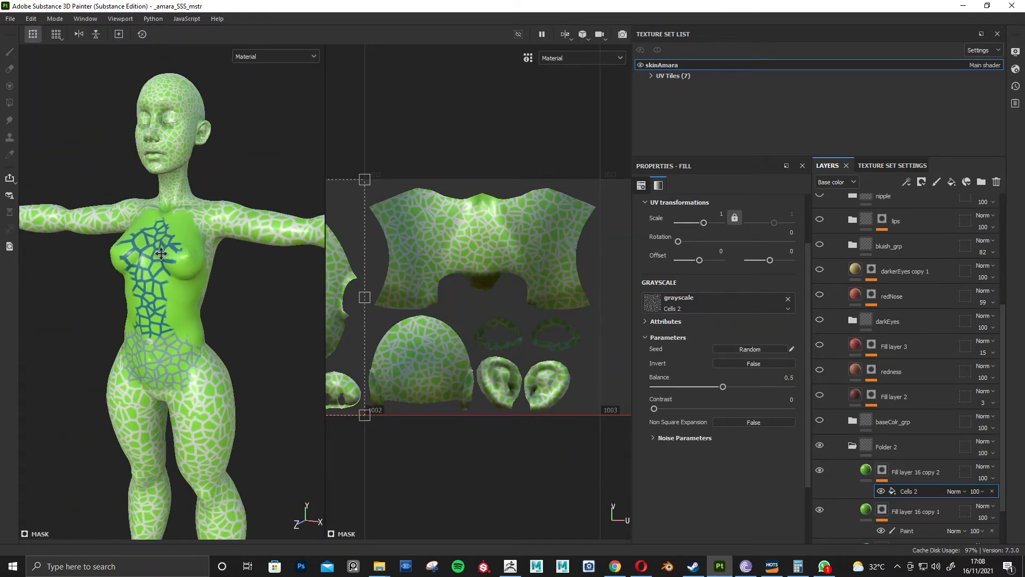
Widen the 3D view and hide Fill layer 16 copy 1 and Fill layer 16 to isolate the Cells 2 pattern on the body.
{"action": "scroll", "coordinate": [897, 422], "scroll_direction": "down", "scroll_amount": 2}
{"action": "middle_click_drag", "start_coordinate": [198, 283], "coordinate": [238, 340], "text": "alt"}
{"action": "right_click_drag", "start_coordinate": [238, 339], "coordinate": [315, 285], "text": "alt"}
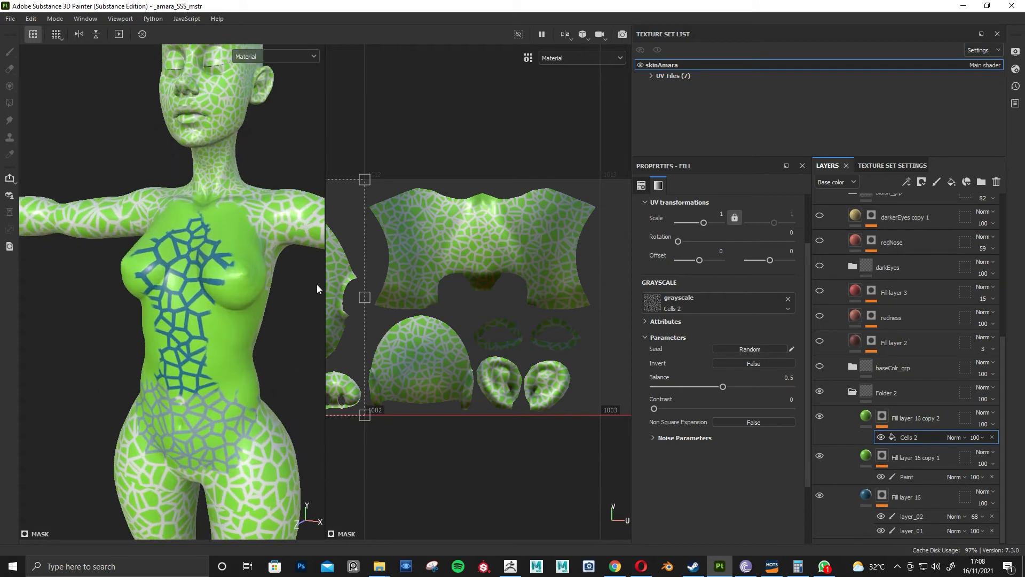
{"action": "left_click_drag", "start_coordinate": [334, 290], "coordinate": [464, 287]}
{"action": "middle_click_drag", "start_coordinate": [465, 287], "coordinate": [475, 282], "text": "alt"}
{"action": "key", "text": "ctrl+z"}
{"action": "key", "text": "ctrl+z"}
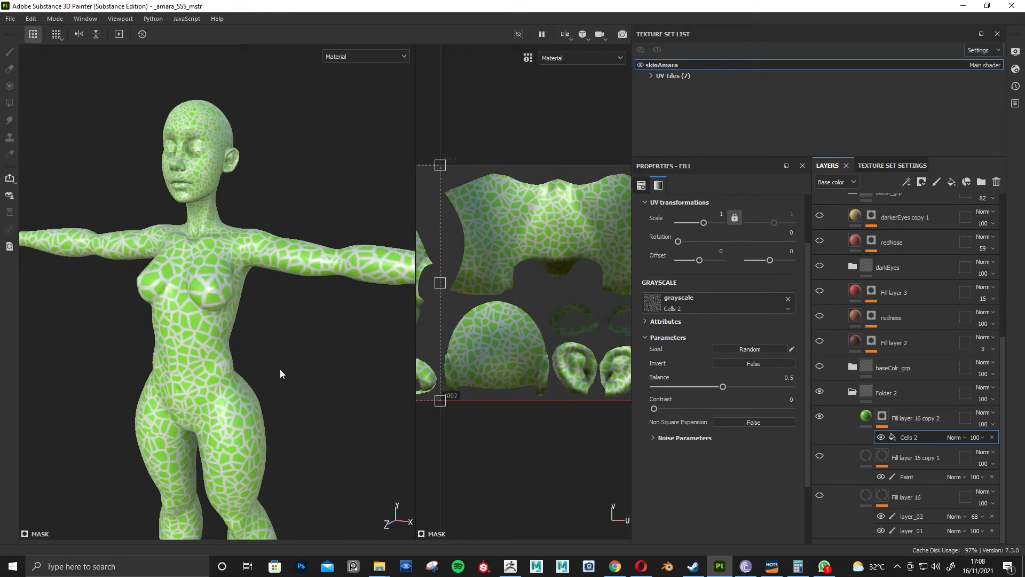
{"action": "middle_click_drag", "start_coordinate": [280, 370], "coordinate": [299, 329], "text": "alt"}
{"action": "right_click_drag", "start_coordinate": [299, 328], "coordinate": [293, 383], "text": "alt"}
{"action": "middle_click_drag", "start_coordinate": [268, 308], "coordinate": [259, 321], "text": "alt"}
{"action": "right_click_drag", "start_coordinate": [230, 293], "coordinate": [316, 392], "text": "alt"}
{"action": "middle_click_drag", "start_coordinate": [310, 371], "coordinate": [317, 319], "text": "alt"}
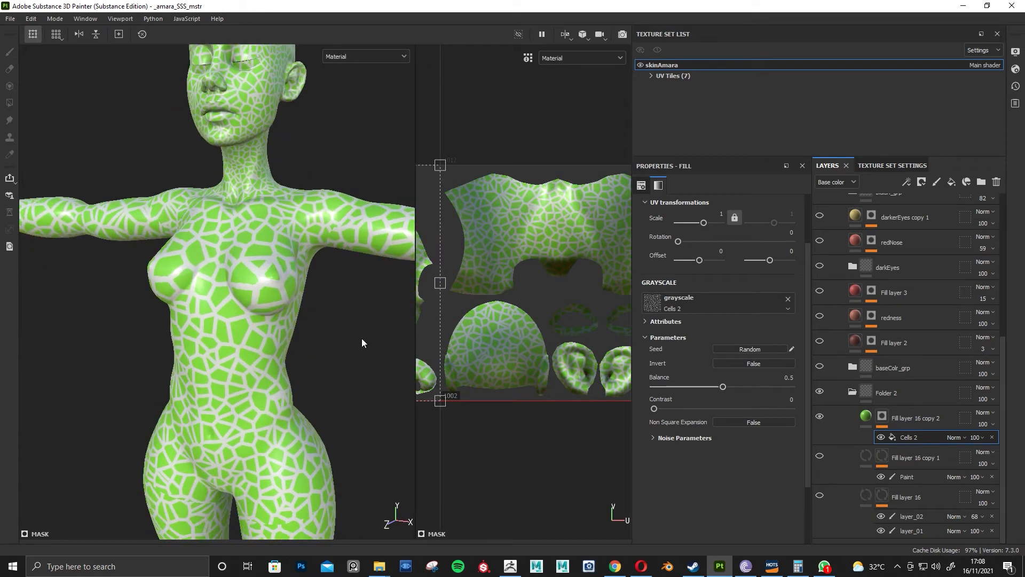
Examine the Fill layer 16 copy 2 mask on its own around the torso and open the properties of its Cells 2 fill.
{"action": "left_click", "coordinate": [882, 420], "text": "alt"}
{"action": "left_click_drag", "start_coordinate": [337, 381], "coordinate": [295, 391], "text": "alt"}
{"action": "right_click_drag", "start_coordinate": [272, 361], "coordinate": [295, 380], "text": "alt"}
{"action": "middle_click_drag", "start_coordinate": [297, 351], "coordinate": [275, 366], "text": "alt"}
{"action": "right_click_drag", "start_coordinate": [275, 367], "coordinate": [293, 380], "text": "alt"}
{"action": "mouse_move", "coordinate": [202, 243]}
{"action": "left_mouse_down"}
{"action": "mouse_move", "coordinate": [218, 243]}
{"action": "mouse_move", "coordinate": [244, 274]}
{"action": "left_mouse_up"}
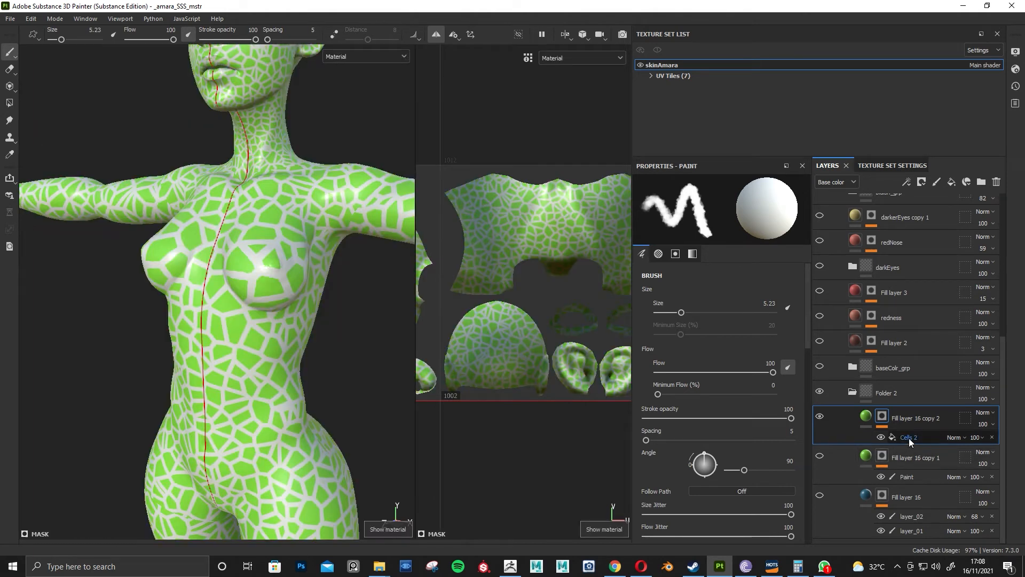
{"action": "left_click", "coordinate": [907, 437]}
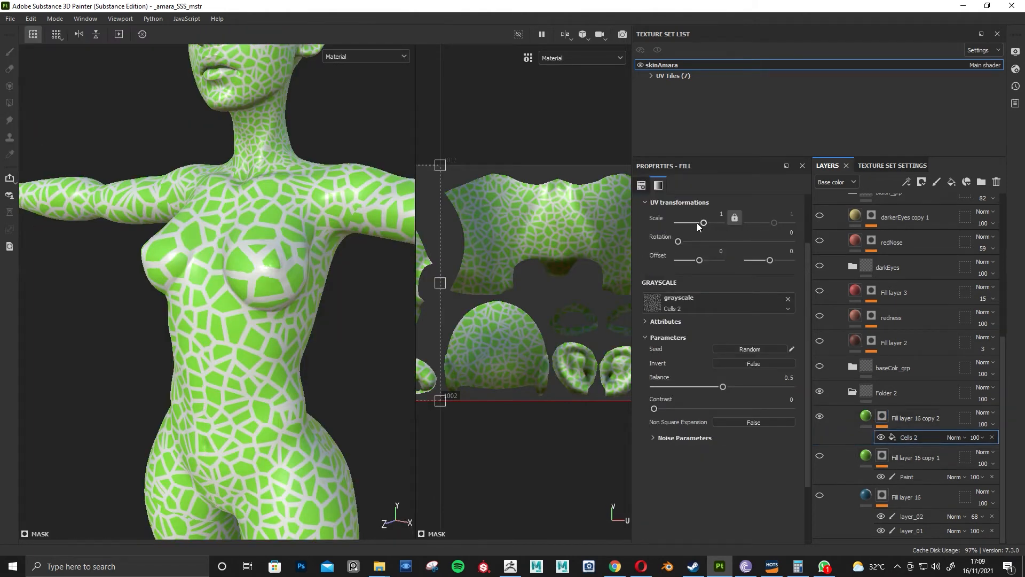
Set the Cells 2 fill's UV scale to -3.46 and its balance to 0.38, checking the pattern over the whole body.
{"action": "left_click_drag", "start_coordinate": [696, 223], "coordinate": [696, 222]}
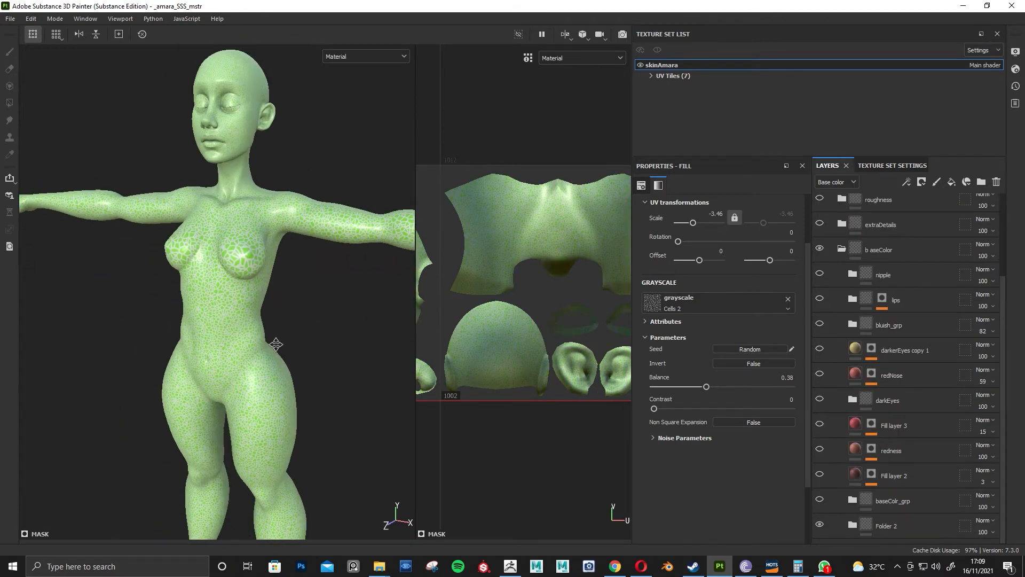
{"action": "scroll", "coordinate": [300, 345], "scroll_direction": "down", "scroll_amount": 2}
{"action": "scroll", "coordinate": [300, 345], "scroll_direction": "up", "scroll_amount": 2}
{"action": "middle_click_drag", "start_coordinate": [300, 345], "coordinate": [293, 293], "text": "alt"}
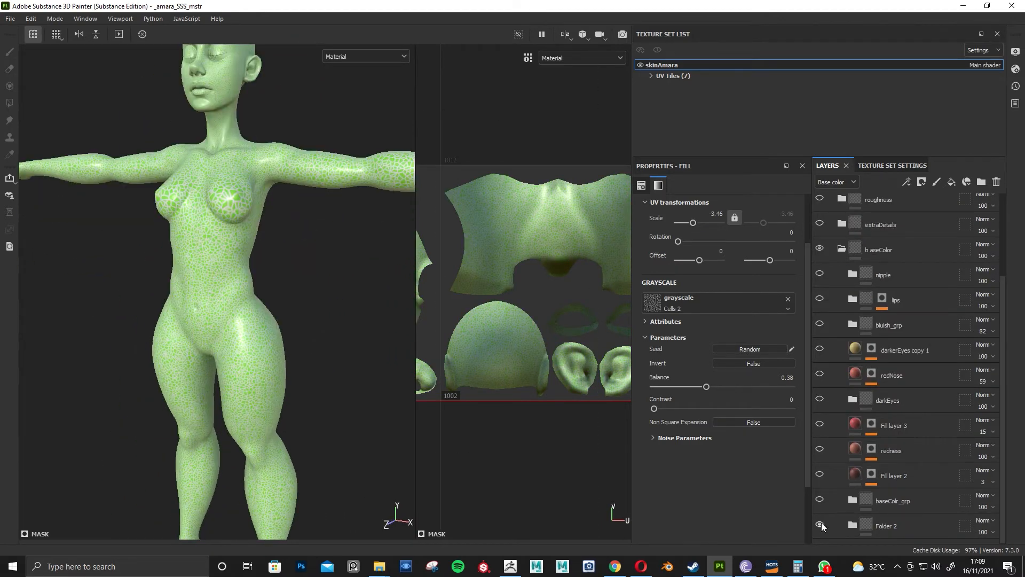
Hide Folder 2, show the baseColr_grp folder and expand it to reveal its layers.
{"action": "left_click", "coordinate": [820, 525]}
{"action": "left_click", "coordinate": [819, 500]}
{"action": "right_click_drag", "start_coordinate": [342, 341], "coordinate": [264, 395], "text": "alt"}
{"action": "middle_click_drag", "start_coordinate": [263, 395], "coordinate": [294, 233], "text": "alt"}
{"action": "right_click_drag", "start_coordinate": [293, 232], "coordinate": [432, 400], "text": "alt"}
{"action": "middle_click_drag", "start_coordinate": [320, 331], "coordinate": [320, 277], "text": "alt"}
{"action": "left_click", "coordinate": [852, 500]}
{"action": "scroll", "coordinate": [1007, 451], "scroll_direction": "down", "scroll_amount": 1}
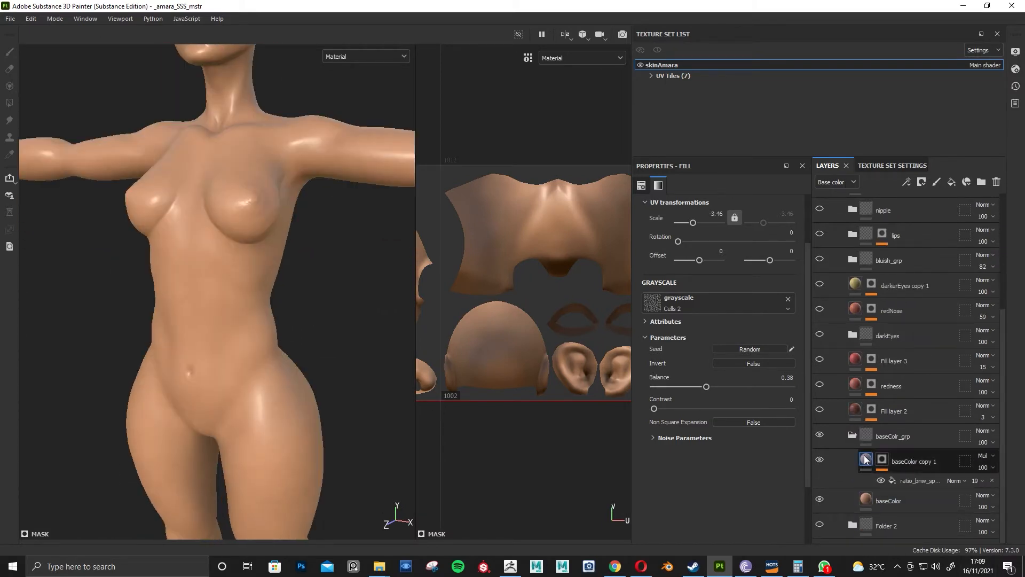
Open the ratio_bnw_spots_1 fill in the baseColor copy 1 mask and view that mask on its own across the torso.
{"action": "left_click", "coordinate": [908, 462]}
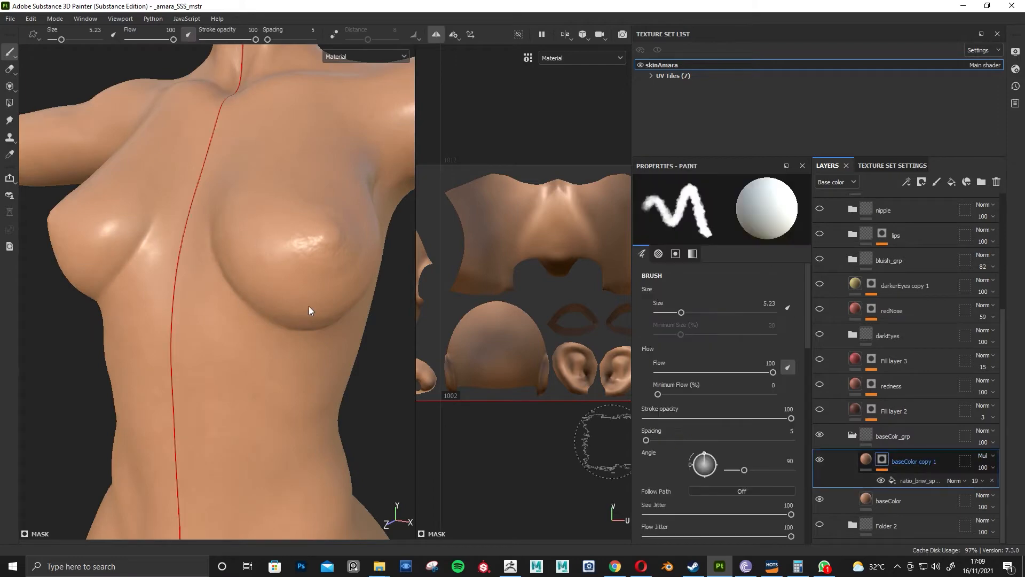
{"action": "left_click", "coordinate": [915, 482]}
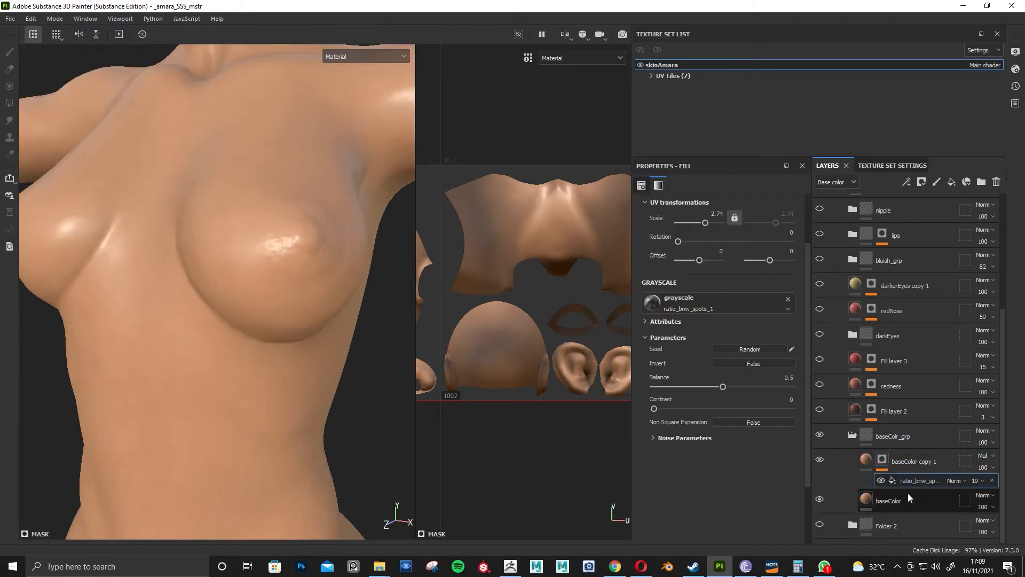
{"action": "left_click", "coordinate": [881, 459], "text": "alt"}
{"action": "right_click_drag", "start_coordinate": [306, 338], "coordinate": [187, 315], "text": "alt"}
{"action": "left_click", "coordinate": [918, 482]}
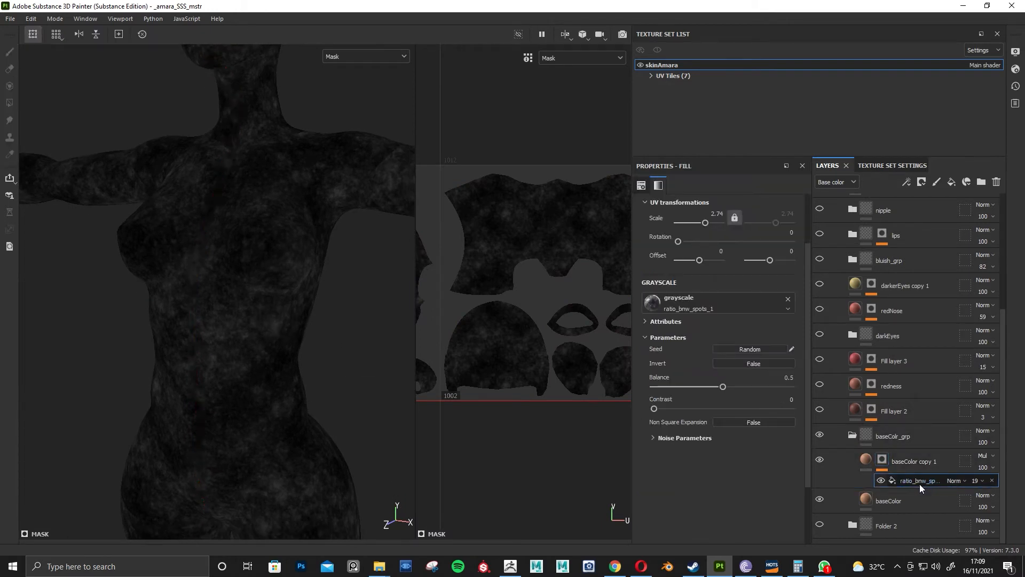
{"action": "middle_click_drag", "start_coordinate": [337, 358], "coordinate": [279, 351], "text": "alt"}
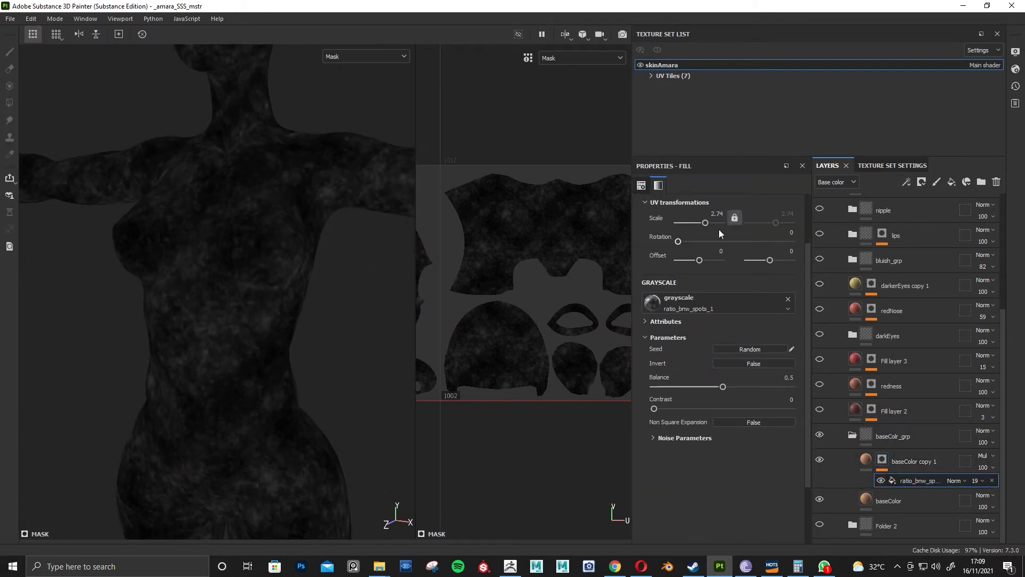
{"action": "left_click_drag", "start_coordinate": [213, 372], "coordinate": [247, 373], "text": "alt"}
Compare the baseColor copy 1 mottling on the torso in the full material view and in the base color channel.
{"action": "key", "text": "m"}
{"action": "right_click_drag", "start_coordinate": [212, 311], "coordinate": [291, 334], "text": "alt"}
{"action": "middle_click_drag", "start_coordinate": [291, 334], "coordinate": [261, 325], "text": "alt"}
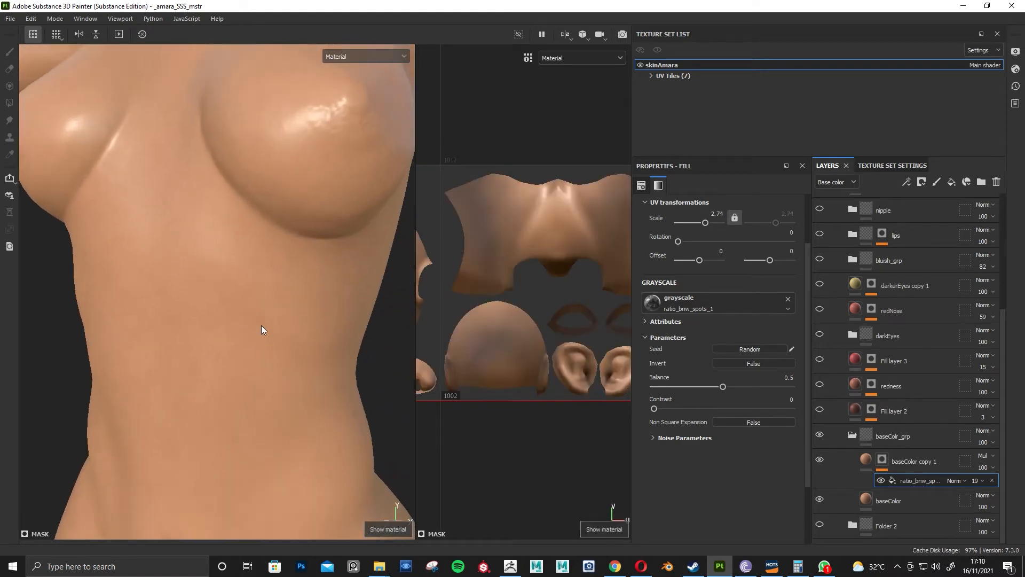
{"action": "left_click_drag", "start_coordinate": [263, 322], "coordinate": [231, 280], "text": "alt"}
{"action": "right_click_drag", "start_coordinate": [231, 280], "coordinate": [293, 289], "text": "alt"}
{"action": "middle_click_drag", "start_coordinate": [293, 289], "coordinate": [266, 315], "text": "alt"}
{"action": "key", "text": "c"}
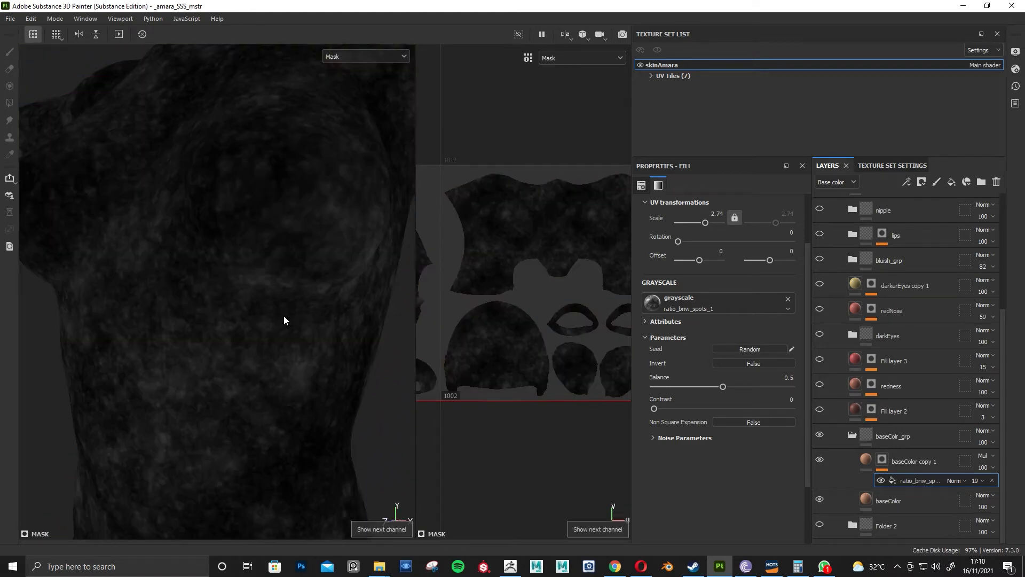
{"action": "right_click_drag", "start_coordinate": [281, 317], "coordinate": [359, 390], "text": "alt"}
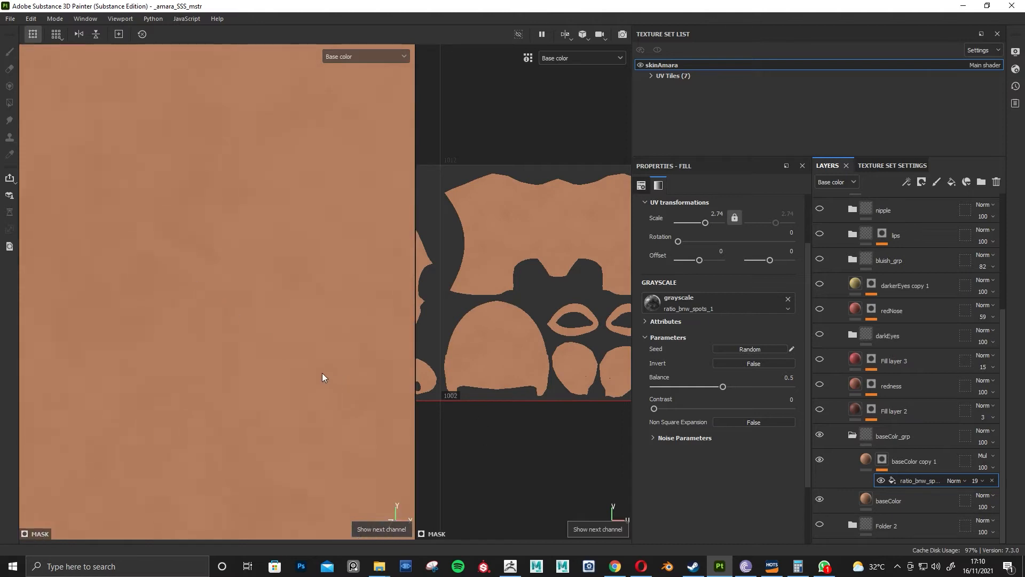
{"action": "middle_click_drag", "start_coordinate": [322, 372], "coordinate": [297, 254], "text": "alt"}
Hide and show baseColor copy 1 to compare the flat base color with the mottled version on the torso.
{"action": "left_click_drag", "start_coordinate": [298, 320], "coordinate": [341, 320], "text": "alt"}
{"action": "middle_click_drag", "start_coordinate": [336, 292], "coordinate": [270, 281], "text": "alt"}
{"action": "right_click_drag", "start_coordinate": [270, 281], "coordinate": [245, 291], "text": "alt"}
{"action": "left_click_drag", "start_coordinate": [256, 304], "coordinate": [301, 374], "text": "alt"}
{"action": "right_click_drag", "start_coordinate": [301, 374], "coordinate": [287, 377], "text": "alt"}
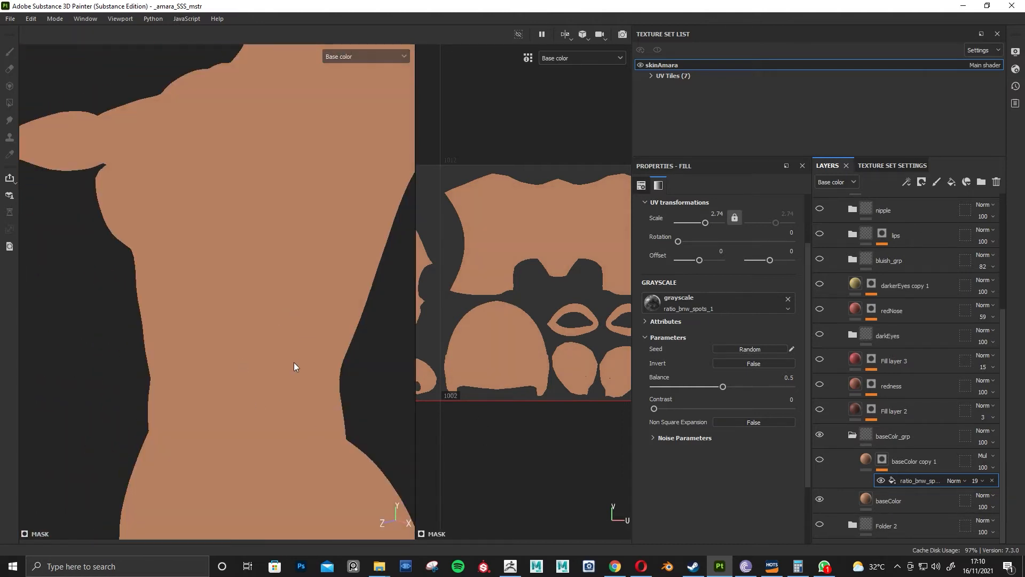
{"action": "right_click_drag", "start_coordinate": [321, 388], "coordinate": [300, 370], "text": "alt"}
{"action": "middle_click_drag", "start_coordinate": [300, 370], "coordinate": [302, 331], "text": "alt"}
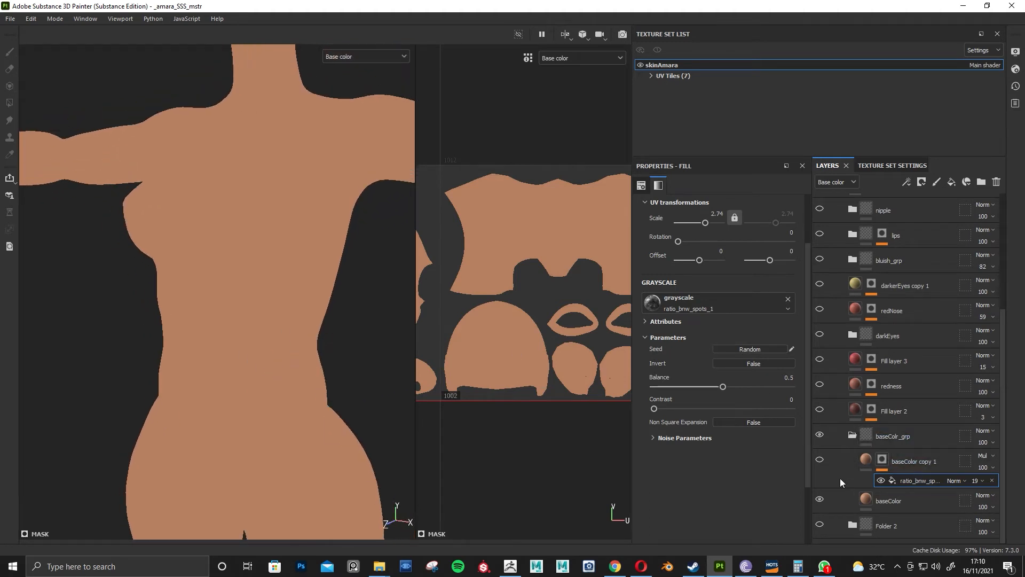
{"action": "left_click", "coordinate": [820, 459]}
{"action": "middle_click_drag", "start_coordinate": [237, 291], "coordinate": [239, 320], "text": "alt"}
{"action": "right_click_drag", "start_coordinate": [239, 320], "coordinate": [257, 287], "text": "alt"}
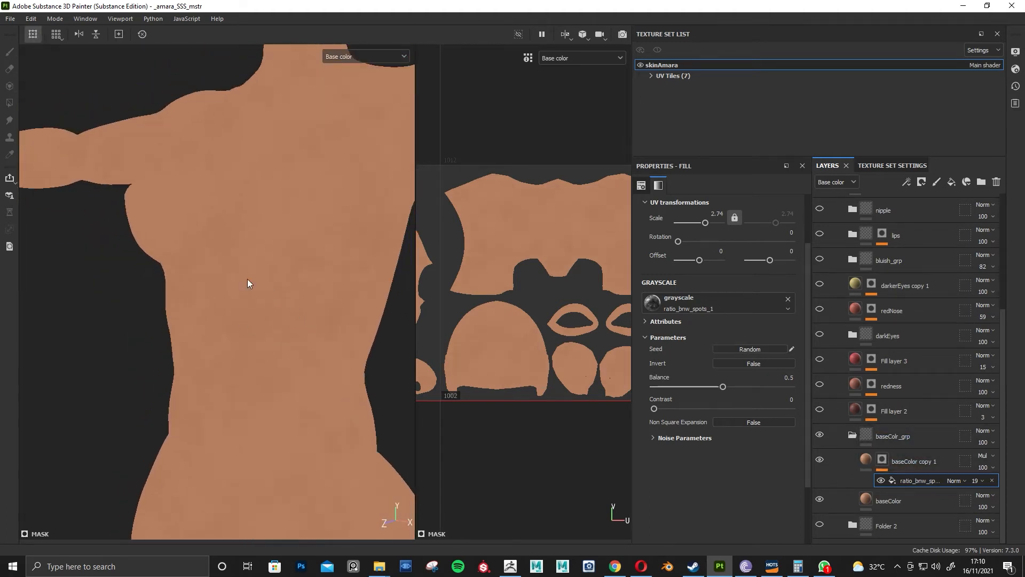
Return to the full material view, show Fill layer 2 and inspect the upper body.
{"action": "key", "text": "m"}
{"action": "middle_click_drag", "start_coordinate": [296, 317], "coordinate": [316, 303], "text": "alt"}
{"action": "right_click_drag", "start_coordinate": [316, 304], "coordinate": [338, 347], "text": "alt"}
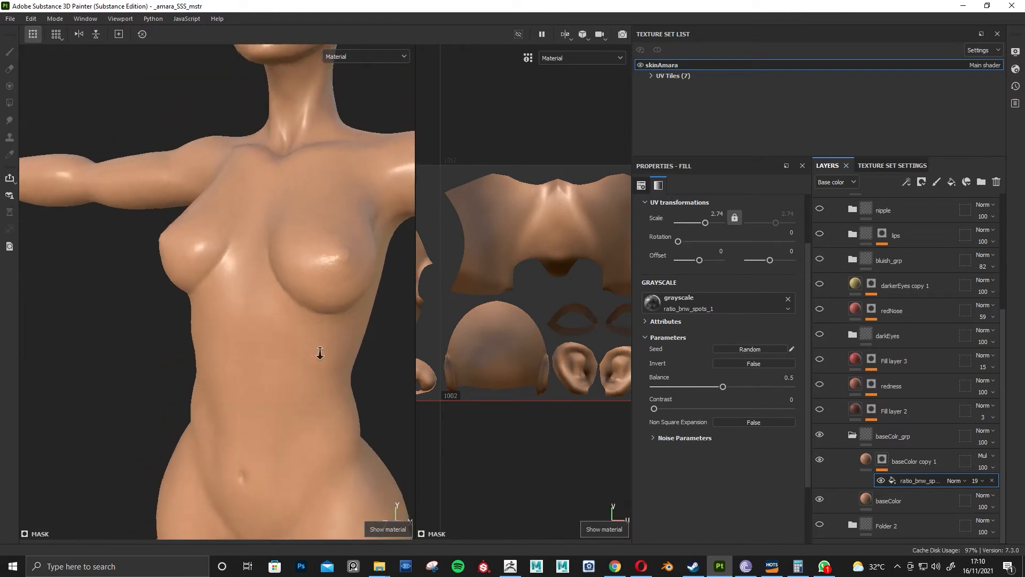
{"action": "right_click_drag", "start_coordinate": [303, 383], "coordinate": [277, 390], "text": "alt"}
{"action": "middle_click_drag", "start_coordinate": [278, 391], "coordinate": [256, 338], "text": "alt"}
{"action": "right_click_drag", "start_coordinate": [256, 337], "coordinate": [291, 342], "text": "alt"}
{"action": "left_click", "coordinate": [819, 410]}
{"action": "middle_click_drag", "start_coordinate": [246, 330], "coordinate": [200, 355], "text": "alt"}
{"action": "right_click_drag", "start_coordinate": [200, 355], "coordinate": [311, 283], "text": "alt"}
{"action": "middle_click_drag", "start_coordinate": [312, 283], "coordinate": [303, 353], "text": "alt"}
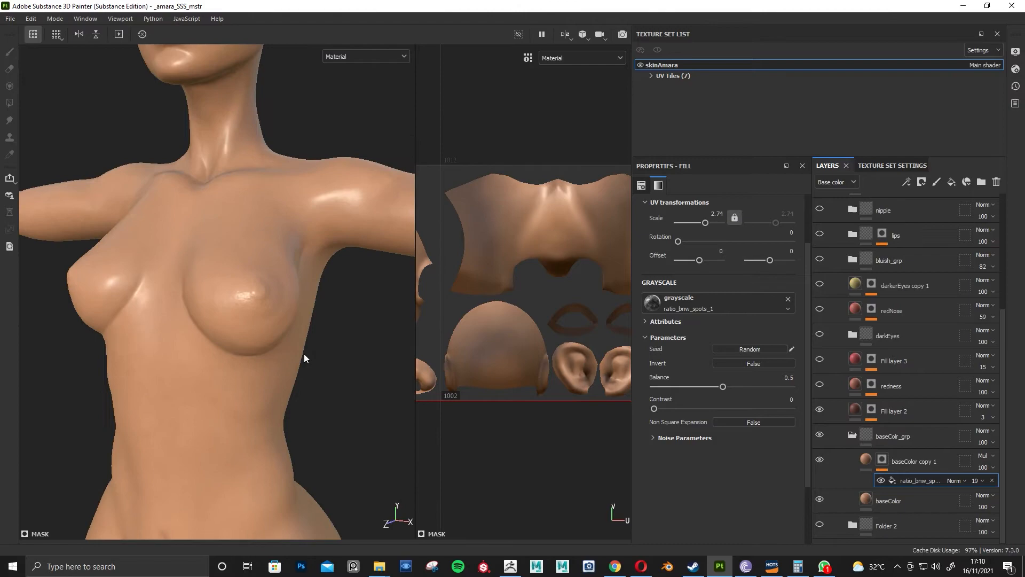
View the Fill layer 2 mask on its own and examine it from the face down to the feet.
{"action": "left_click", "coordinate": [872, 410], "text": "alt"}
{"action": "left_click", "coordinate": [873, 419]}
{"action": "middle_click_drag", "start_coordinate": [313, 309], "coordinate": [318, 425], "text": "alt"}
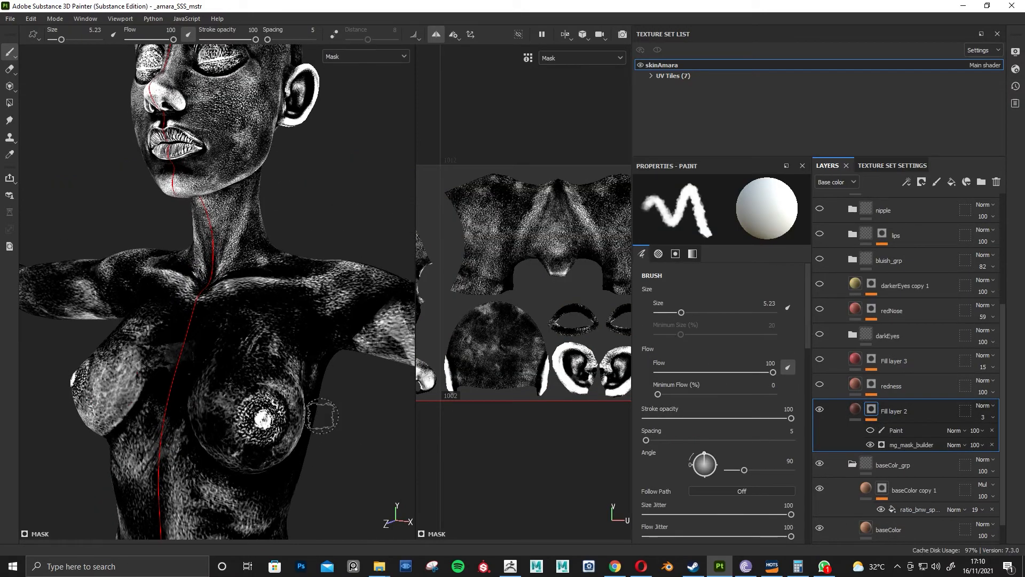
{"action": "right_click_drag", "start_coordinate": [319, 425], "coordinate": [273, 414], "text": "alt"}
{"action": "middle_click_drag", "start_coordinate": [269, 411], "coordinate": [274, 260], "text": "alt"}
{"action": "middle_click_drag", "start_coordinate": [284, 470], "coordinate": [260, 215], "text": "alt"}
{"action": "left_click_drag", "start_coordinate": [337, 338], "coordinate": [347, 321], "text": "alt"}
{"action": "middle_click_drag", "start_coordinate": [331, 398], "coordinate": [322, 333], "text": "alt"}
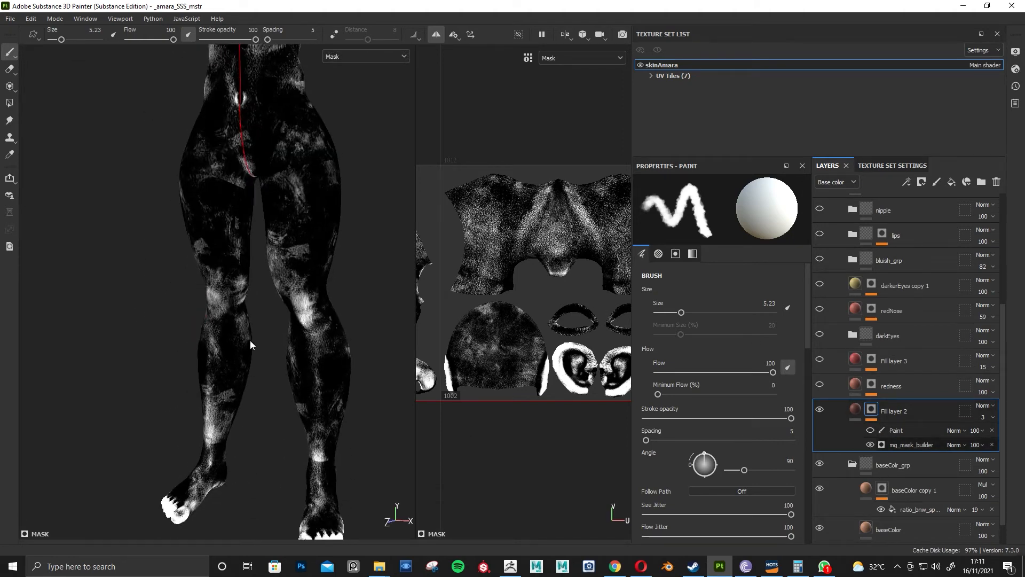
Review the mg_mask_builder generator's parameters and image inputs, and examine the mask it produces on the upper body.
{"action": "left_click", "coordinate": [912, 444]}
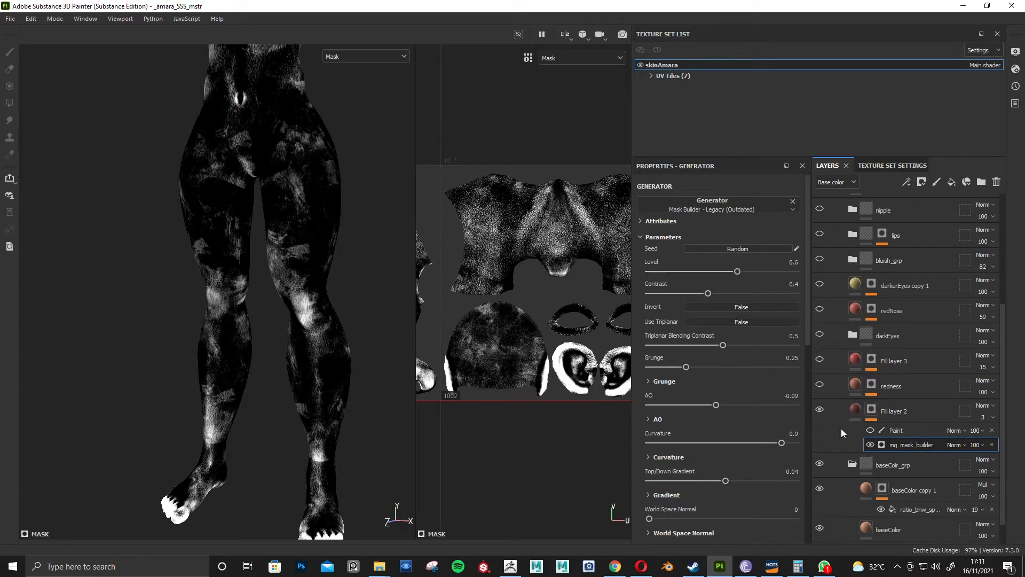
{"action": "scroll", "coordinate": [798, 267], "scroll_direction": "down", "scroll_amount": 15}
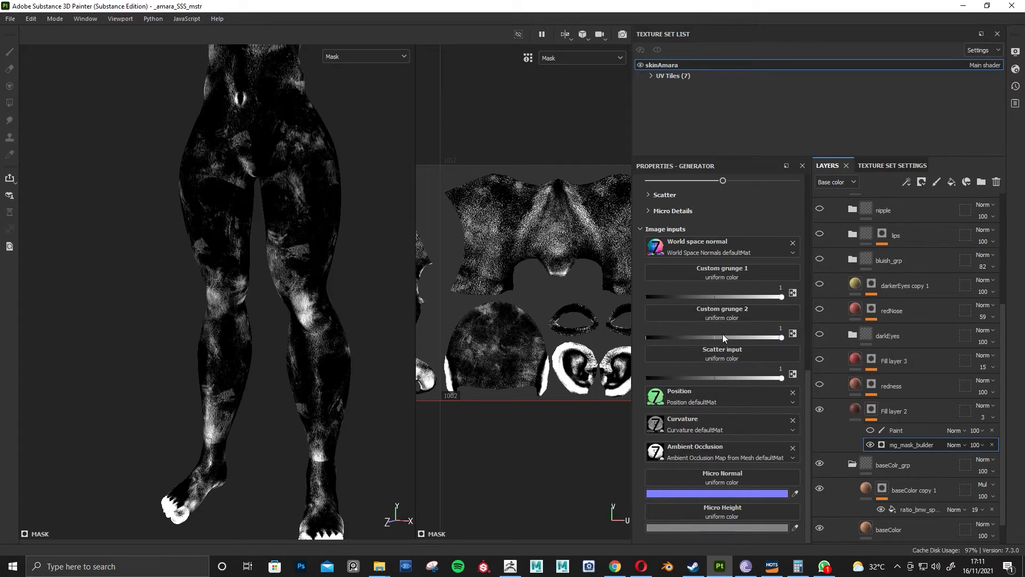
{"action": "middle_click_drag", "start_coordinate": [315, 128], "coordinate": [338, 383], "text": "alt"}
{"action": "mouse_move", "coordinate": [338, 383]}
{"action": "left_mouse_down", "text": "alt"}
{"action": "mouse_move", "coordinate": [319, 379]}
{"action": "mouse_move", "coordinate": [339, 382]}
{"action": "left_mouse_up", "text": "alt"}
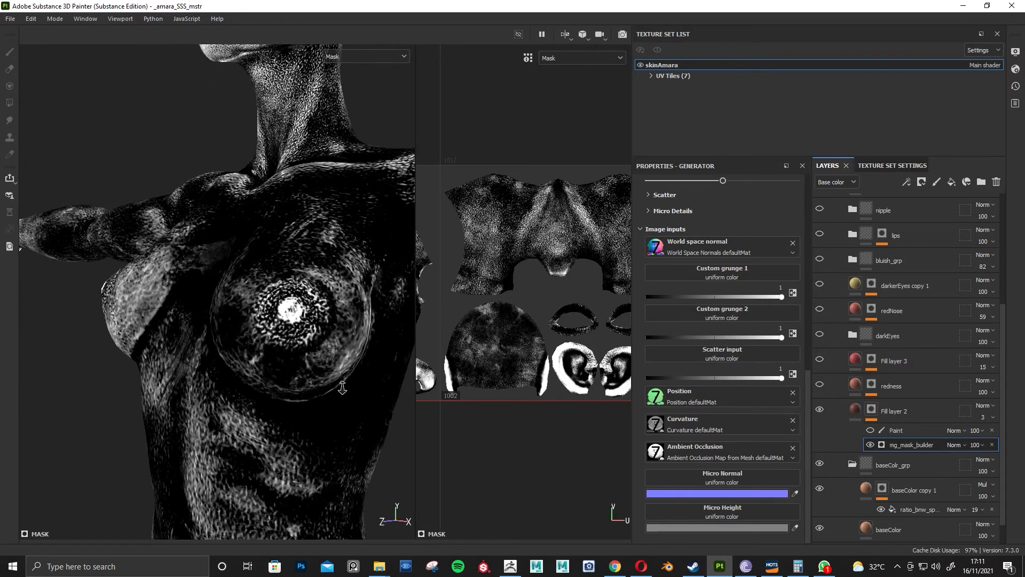
{"action": "right_click_drag", "start_coordinate": [340, 382], "coordinate": [266, 350], "text": "alt"}
{"action": "left_click_drag", "start_coordinate": [266, 350], "coordinate": [351, 321], "text": "alt"}
{"action": "middle_click_drag", "start_coordinate": [350, 322], "coordinate": [359, 416], "text": "alt"}
{"action": "left_click_drag", "start_coordinate": [359, 416], "coordinate": [122, 413], "text": "alt"}
{"action": "middle_click_drag", "start_coordinate": [123, 413], "coordinate": [114, 526], "text": "alt"}
{"action": "right_click_drag", "start_coordinate": [115, 526], "coordinate": [271, 428], "text": "alt"}
Switch from the mask to the full material and on to the base color channel to examine the skin around the neck.
{"action": "key", "text": "m"}
{"action": "middle_click_drag", "start_coordinate": [271, 428], "coordinate": [296, 398], "text": "alt"}
{"action": "left_click_drag", "start_coordinate": [295, 398], "coordinate": [232, 363], "text": "alt"}
{"action": "right_click_drag", "start_coordinate": [233, 363], "coordinate": [227, 319], "text": "alt"}
{"action": "key", "text": "c"}
{"action": "left_click_drag", "start_coordinate": [269, 368], "coordinate": [323, 374], "text": "alt"}
{"action": "middle_click_drag", "start_coordinate": [321, 368], "coordinate": [326, 213], "text": "alt"}
{"action": "left_click_drag", "start_coordinate": [336, 374], "coordinate": [302, 346], "text": "alt"}
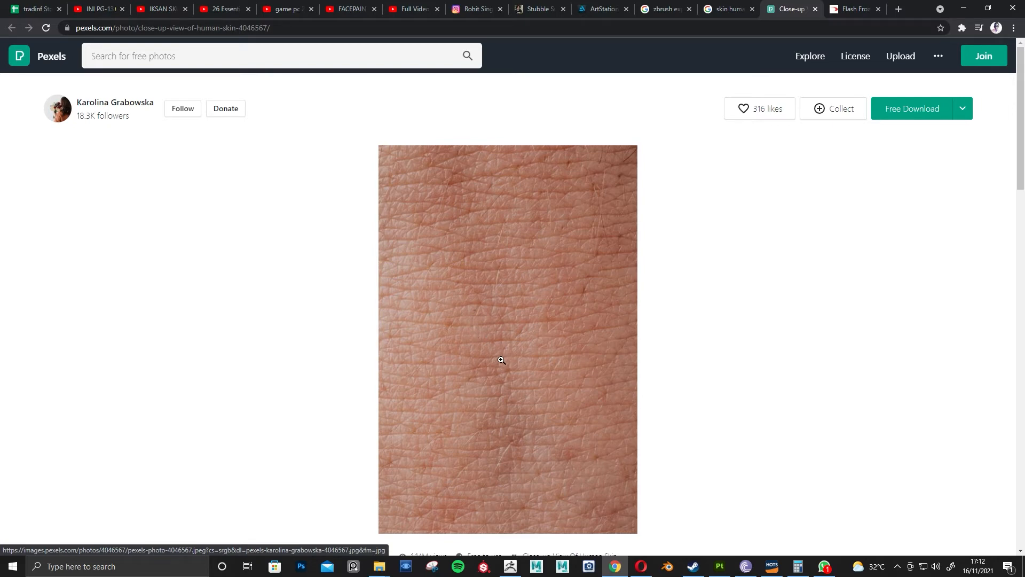
Check the close-up human skin references in Chrome and compare them with the base color on the neck and jaw in Substance 3D Painter.
{"action": "key", "text": "ctrl+shift+Tab"}
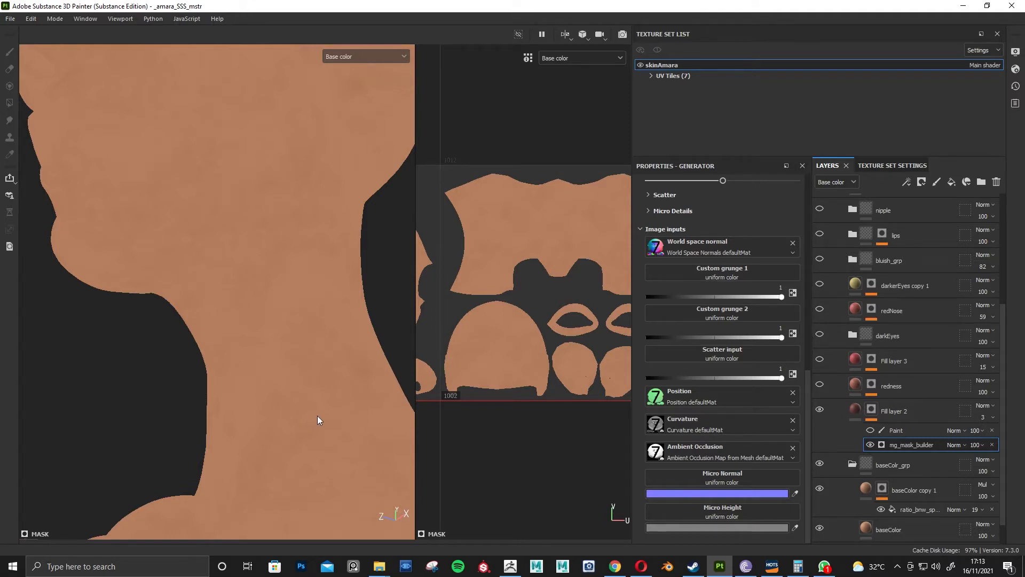
{"action": "mouse_move", "coordinate": [322, 414]}
{"action": "right_mouse_down", "text": "alt"}
{"action": "mouse_move", "coordinate": [215, 370]}
{"action": "mouse_move", "coordinate": [303, 411]}
{"action": "right_mouse_up", "text": "alt"}
{"action": "mouse_move", "coordinate": [302, 412]}
{"action": "left_mouse_down", "text": "alt"}
{"action": "mouse_move", "coordinate": [289, 391]}
{"action": "mouse_move", "coordinate": [384, 405]}
{"action": "left_mouse_up", "text": "alt"}
{"action": "right_click_drag", "start_coordinate": [350, 419], "coordinate": [323, 410], "text": "alt"}
{"action": "middle_click_drag", "start_coordinate": [323, 410], "coordinate": [328, 321], "text": "alt"}
{"action": "left_click_drag", "start_coordinate": [328, 321], "coordinate": [343, 323], "text": "alt"}
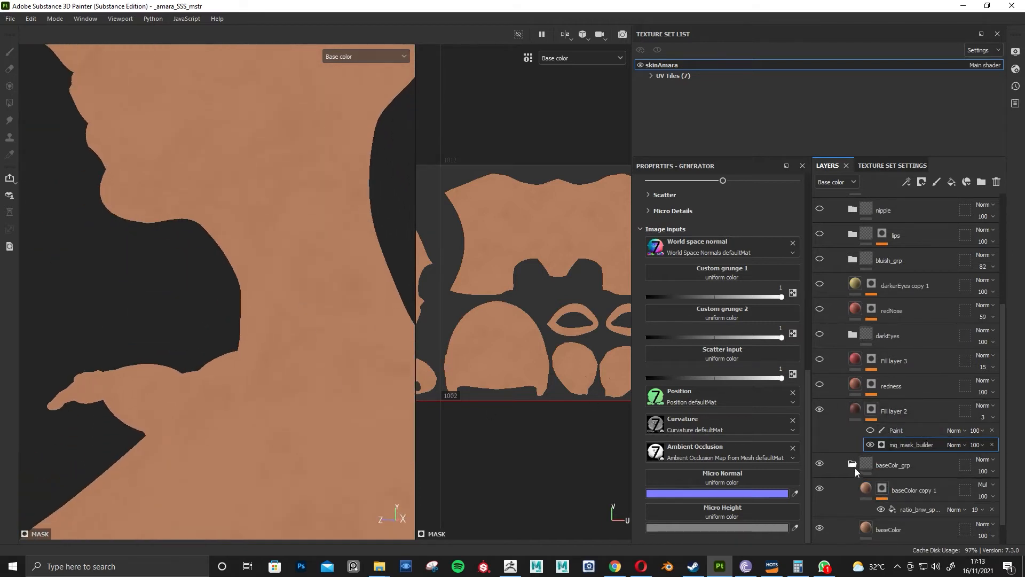
Move Fill layer 2 into the baseColr_grp folder, above baseColor copy 1.
{"action": "left_click", "coordinate": [904, 427]}
{"action": "mouse_move", "coordinate": [915, 415]}
{"action": "left_mouse_down"}
{"action": "mouse_move", "coordinate": [976, 467]}
{"action": "mouse_move", "coordinate": [968, 489]}
{"action": "mouse_move", "coordinate": [917, 480]}
{"action": "left_mouse_up"}
{"action": "scroll", "coordinate": [254, 272], "scroll_direction": "down", "scroll_amount": 3}
{"action": "middle_click_drag", "start_coordinate": [254, 270], "coordinate": [213, 383], "text": "alt"}
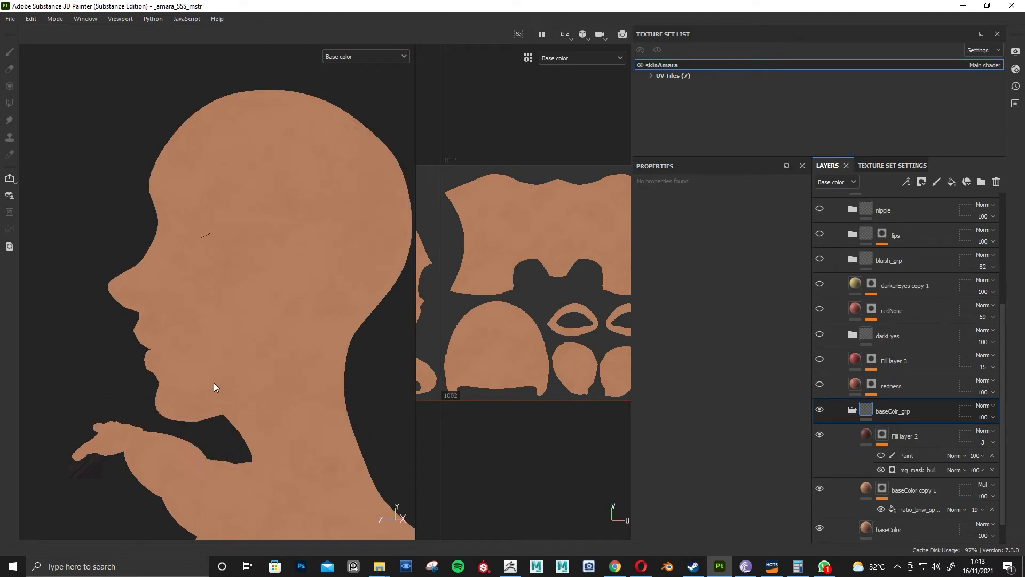
{"action": "left_click_drag", "start_coordinate": [213, 383], "coordinate": [327, 348], "text": "alt"}
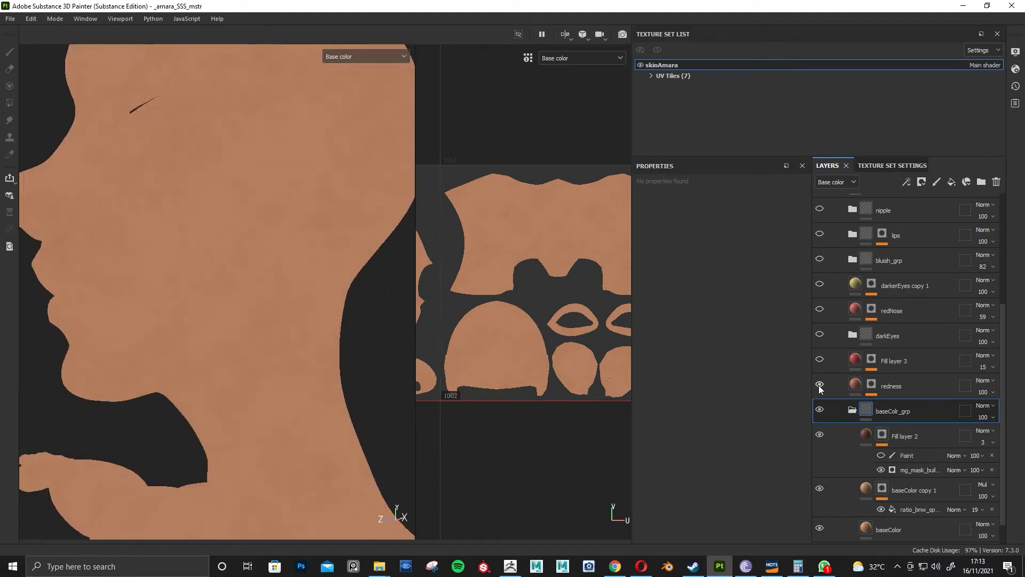
Show the redness layer and examine its tint on the head from the front and both sides.
{"action": "middle_click_drag", "start_coordinate": [208, 351], "coordinate": [199, 422], "text": "alt"}
{"action": "scroll", "coordinate": [213, 384], "scroll_direction": "down", "scroll_amount": 3}
{"action": "left_click_drag", "start_coordinate": [217, 370], "coordinate": [293, 414], "text": "alt"}
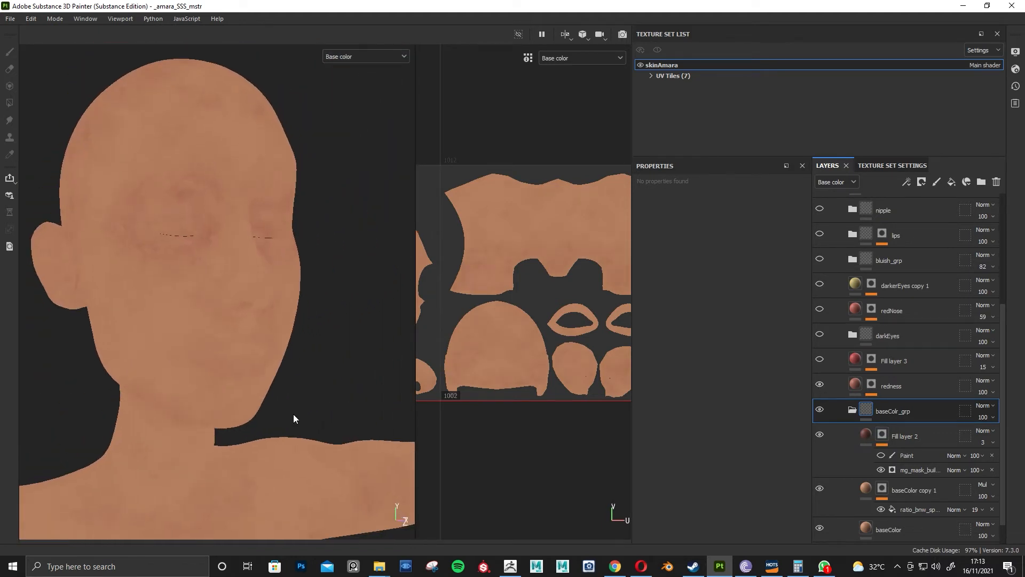
{"action": "right_click_drag", "start_coordinate": [293, 415], "coordinate": [295, 392], "text": "alt"}
{"action": "left_click_drag", "start_coordinate": [294, 392], "coordinate": [279, 399], "text": "alt"}
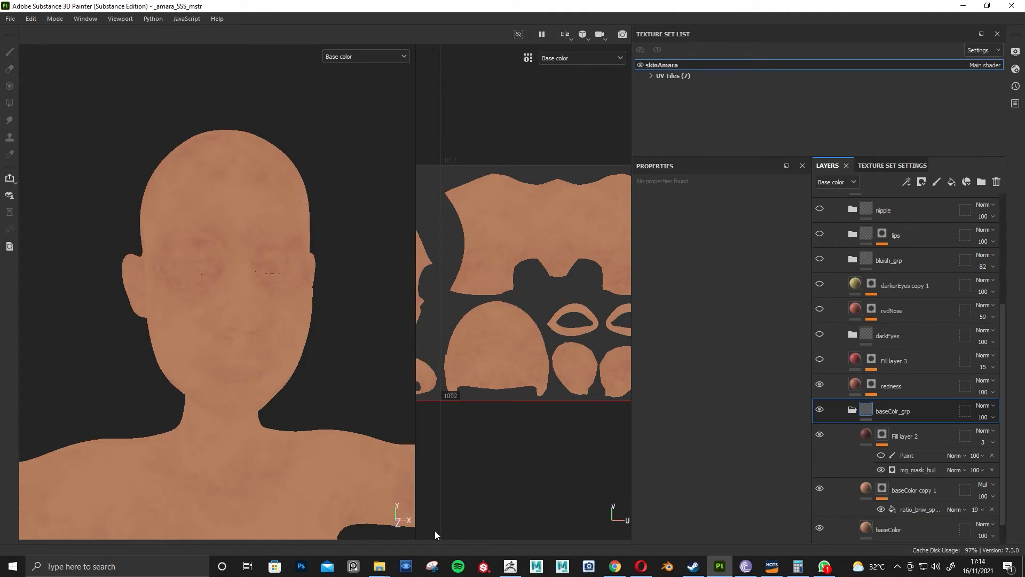
{"action": "left_click_drag", "start_coordinate": [406, 508], "coordinate": [309, 328], "text": "alt"}
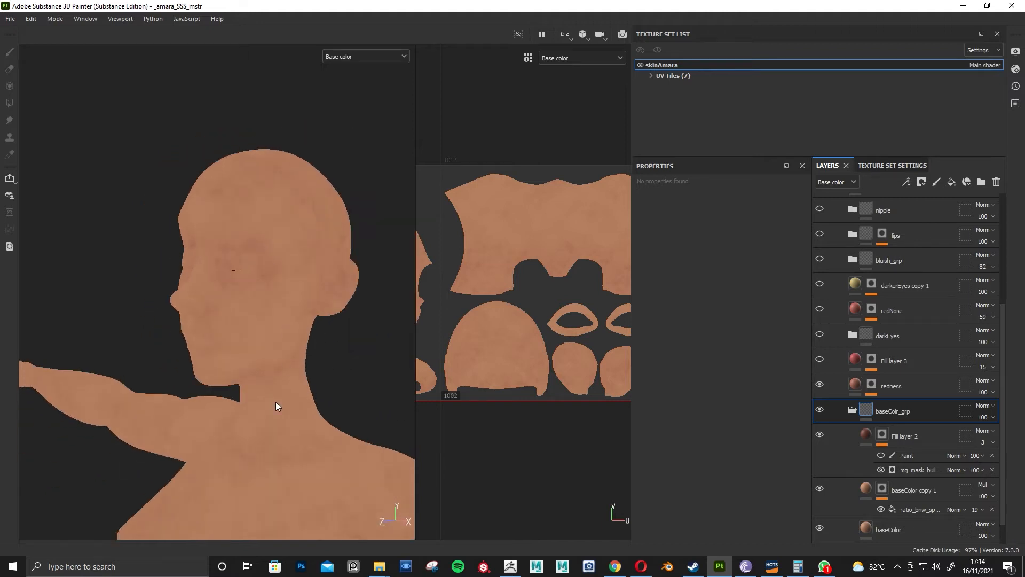
{"action": "left_click_drag", "start_coordinate": [282, 360], "coordinate": [270, 305], "text": "alt"}
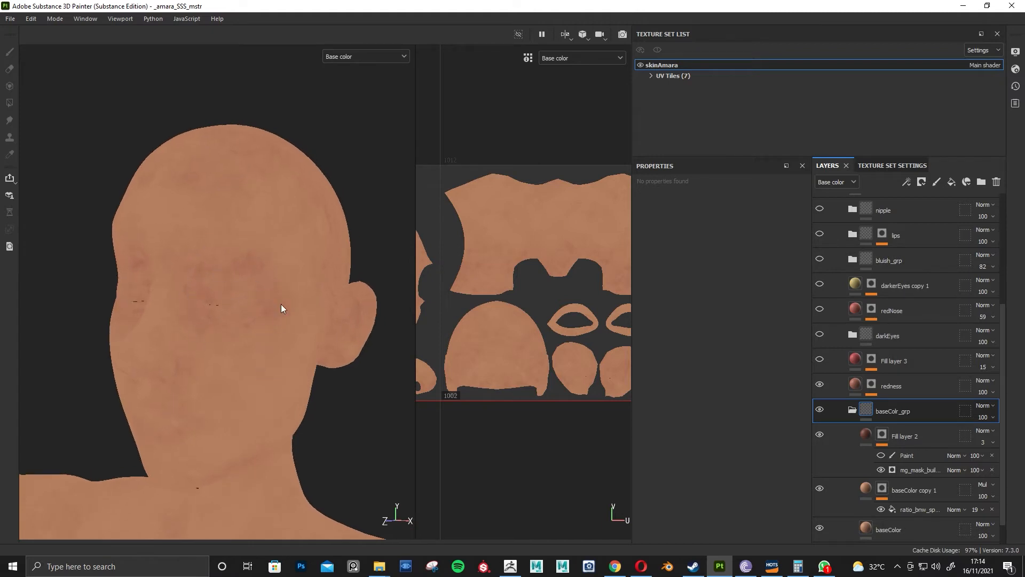
{"action": "left_click_drag", "start_coordinate": [315, 345], "coordinate": [267, 347], "text": "alt"}
{"action": "left_click_drag", "start_coordinate": [240, 388], "coordinate": [283, 393], "text": "alt"}
Collapse baseColr_grp and toggle the redness layer off and on to compare its effect on the head.
{"action": "left_click", "coordinate": [853, 410]}
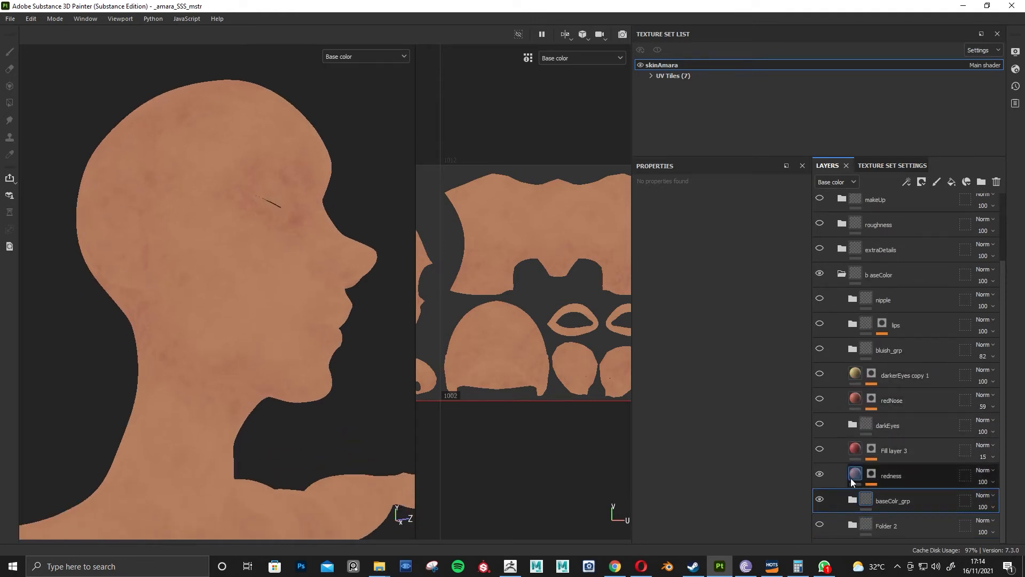
{"action": "left_click", "coordinate": [818, 474]}
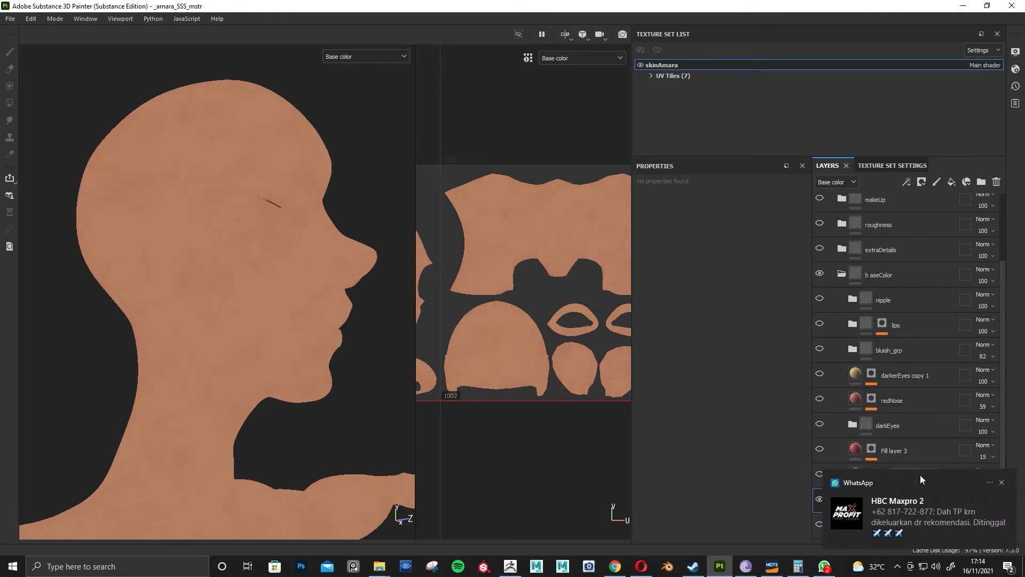
{"action": "left_click", "coordinate": [819, 474]}
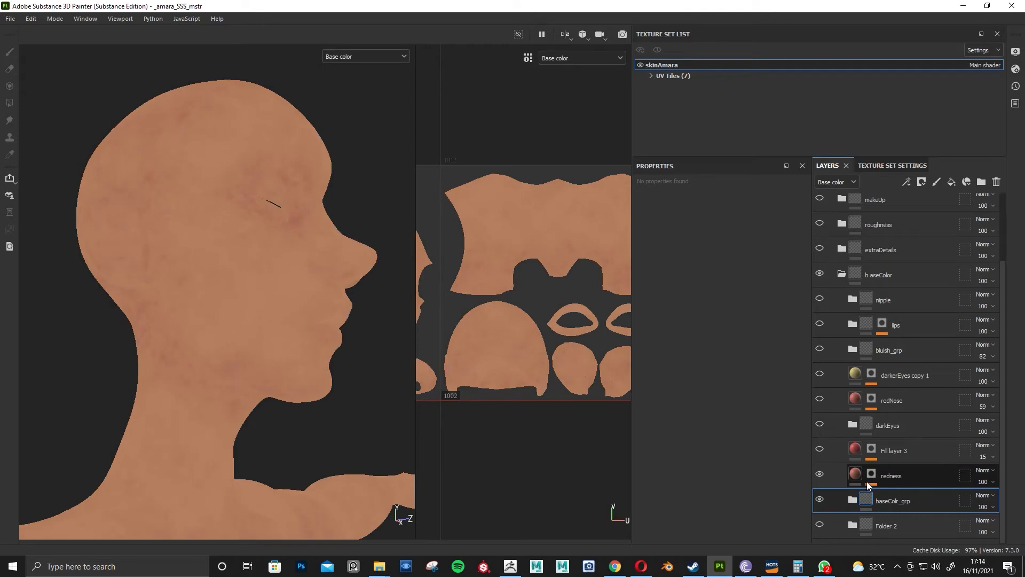
Isolate the redness layer's mask, hide its Levels and BnW Spots 1_head effects, and select its Paint effect.
{"action": "left_click", "coordinate": [871, 475], "text": "alt"}
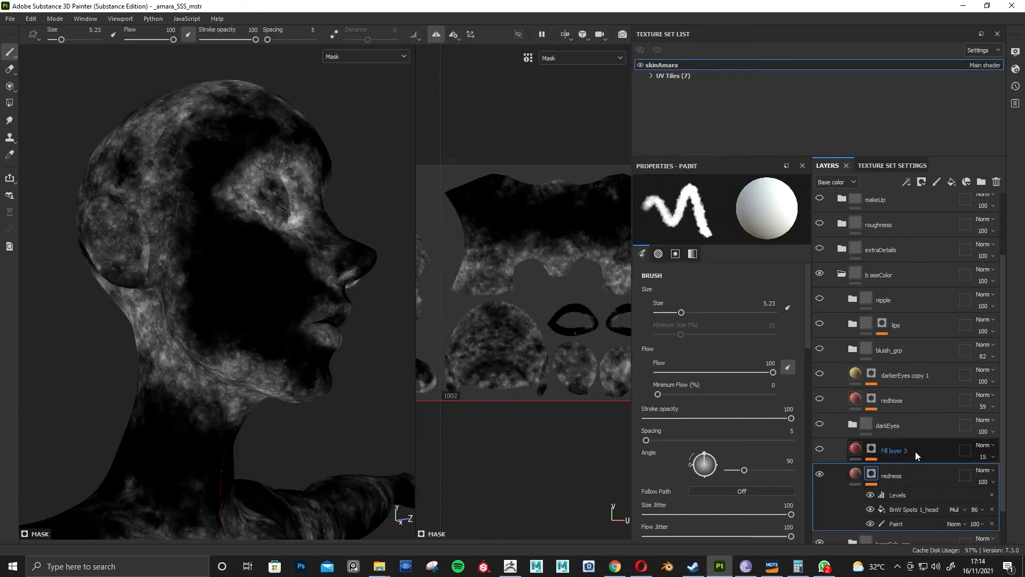
{"action": "left_click", "coordinate": [871, 466]}
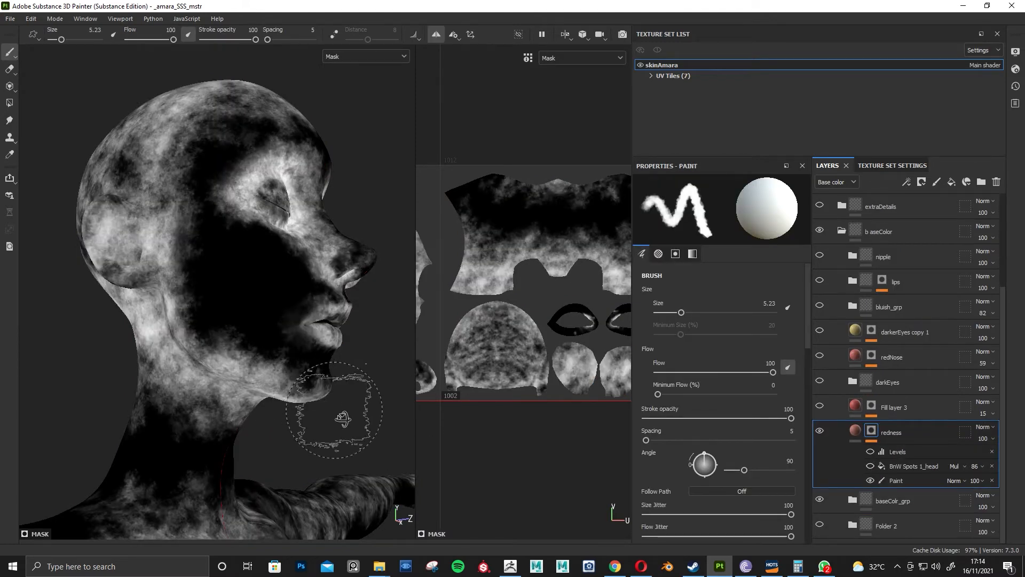
{"action": "left_click", "coordinate": [870, 480]}
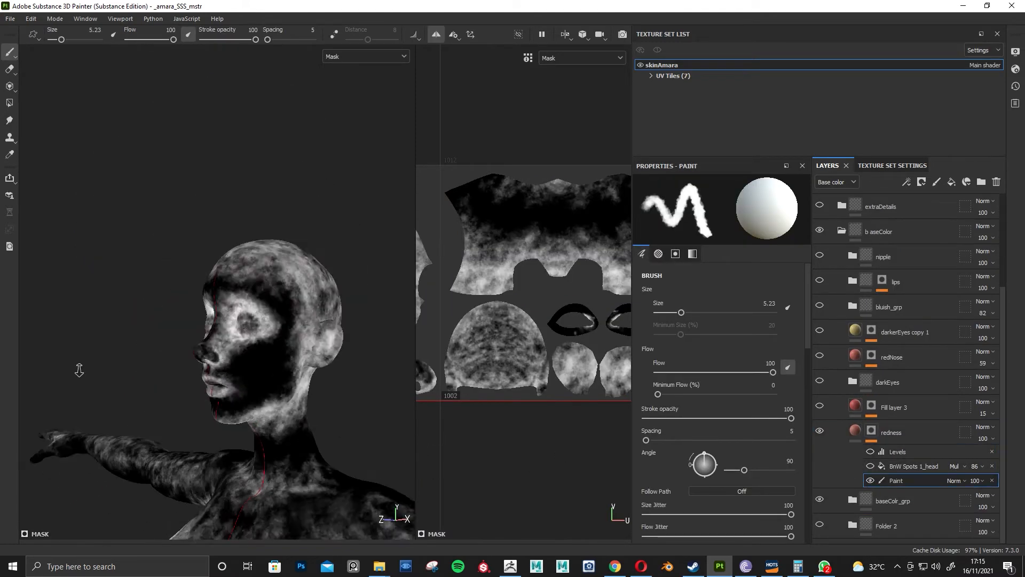
Examine the redness layer's painted mask over the full body and along the front of the torso and thighs.
{"action": "right_click_drag", "start_coordinate": [79, 369], "coordinate": [67, 406], "text": "alt"}
{"action": "middle_click_drag", "start_coordinate": [331, 422], "coordinate": [297, 243], "text": "alt"}
{"action": "right_click_drag", "start_coordinate": [321, 304], "coordinate": [314, 391], "text": "alt"}
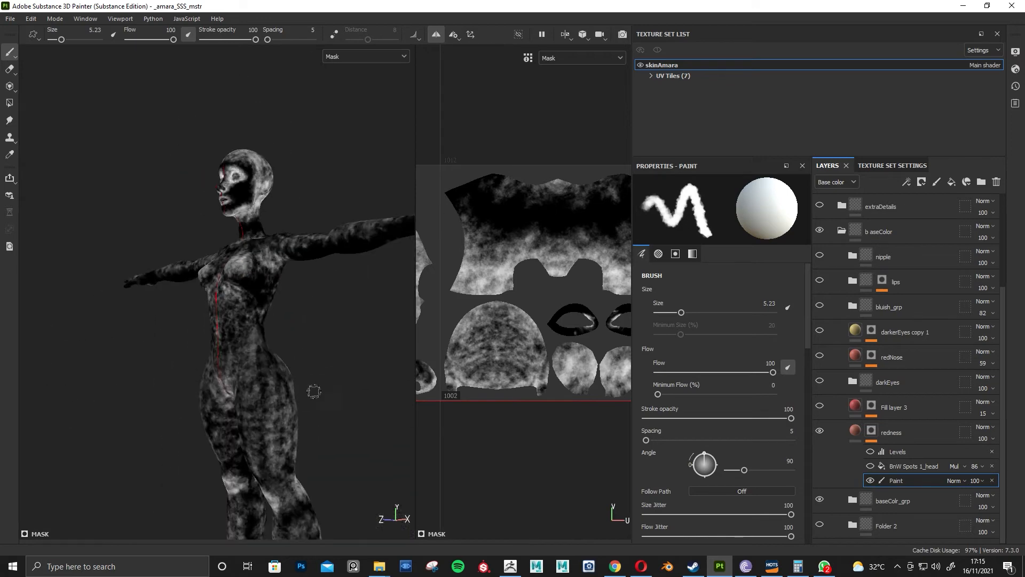
{"action": "left_click_drag", "start_coordinate": [314, 390], "coordinate": [327, 396], "text": "alt"}
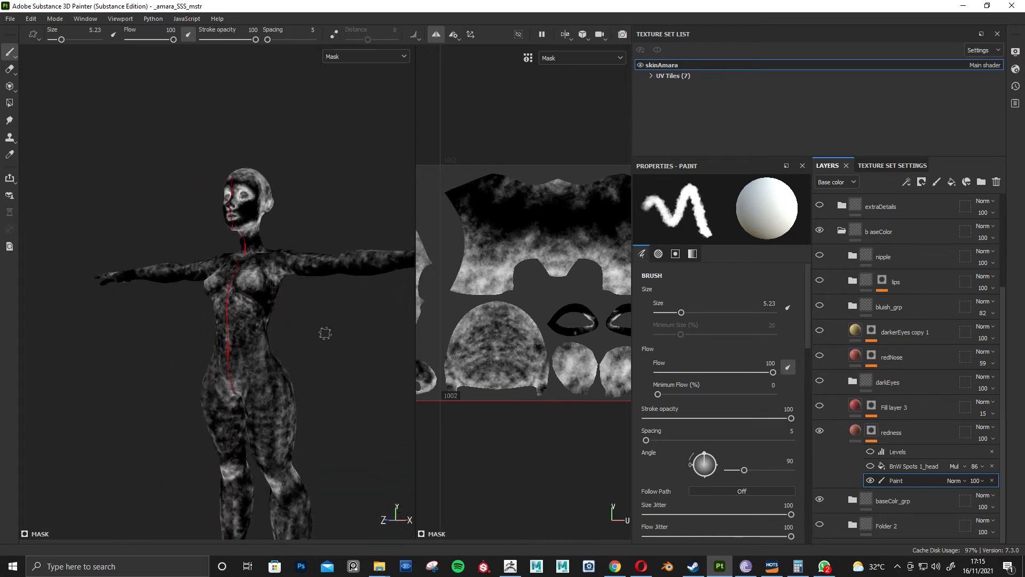
{"action": "left_click_drag", "start_coordinate": [302, 392], "coordinate": [283, 359], "text": "alt"}
{"action": "middle_click_drag", "start_coordinate": [314, 308], "coordinate": [271, 426], "text": "alt"}
{"action": "right_click_drag", "start_coordinate": [271, 384], "coordinate": [293, 355], "text": "alt"}
{"action": "left_click_drag", "start_coordinate": [245, 373], "coordinate": [297, 380], "text": "alt"}
{"action": "right_click_drag", "start_coordinate": [240, 427], "coordinate": [251, 408], "text": "alt"}
{"action": "middle_click_drag", "start_coordinate": [232, 415], "coordinate": [283, 369], "text": "alt"}
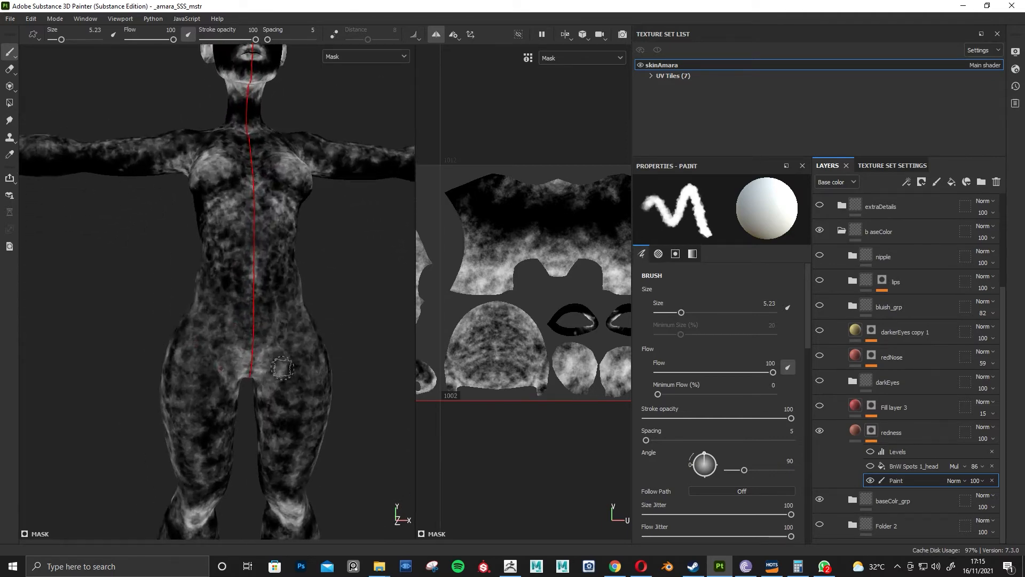
Examine the redness layer's painted mask around the chest, eyes, nose and mouth.
{"action": "mouse_move", "coordinate": [282, 368]}
{"action": "left_mouse_down", "text": "alt"}
{"action": "mouse_move", "coordinate": [319, 358]}
{"action": "mouse_move", "coordinate": [291, 368]}
{"action": "left_mouse_up", "text": "alt"}
{"action": "middle_click_drag", "start_coordinate": [299, 347], "coordinate": [214, 387], "text": "alt"}
{"action": "right_click_drag", "start_coordinate": [277, 352], "coordinate": [256, 377], "text": "alt"}
{"action": "mouse_move", "coordinate": [261, 376]}
{"action": "left_mouse_down", "text": "alt"}
{"action": "mouse_move", "coordinate": [234, 374]}
{"action": "mouse_move", "coordinate": [279, 363]}
{"action": "mouse_move", "coordinate": [318, 374]}
{"action": "mouse_move", "coordinate": [297, 346]}
{"action": "left_mouse_up", "text": "alt"}
{"action": "middle_click_drag", "start_coordinate": [297, 345], "coordinate": [358, 405], "text": "alt"}
{"action": "left_click_drag", "start_coordinate": [326, 306], "coordinate": [295, 295], "text": "alt"}
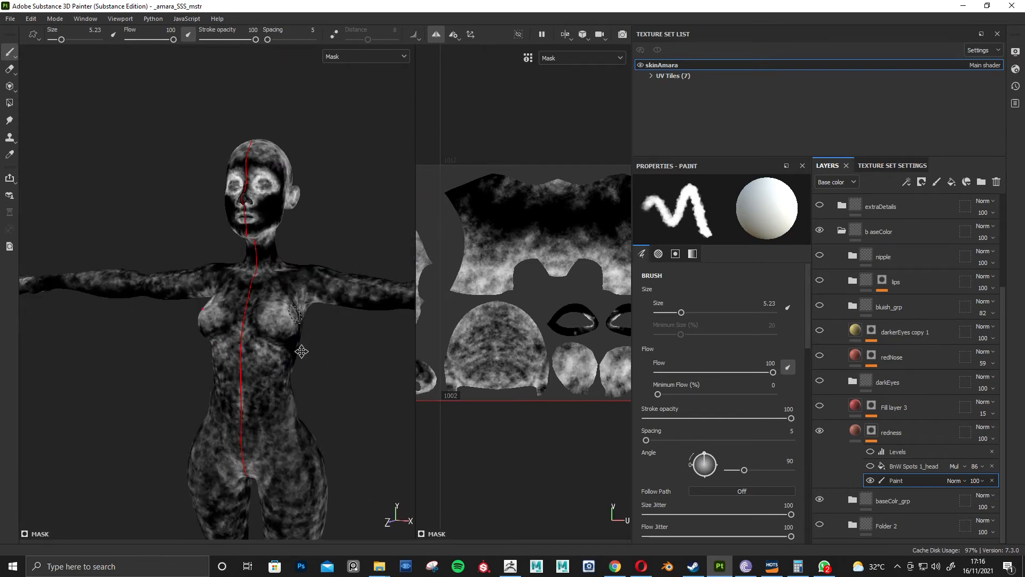
{"action": "middle_click_drag", "start_coordinate": [295, 295], "coordinate": [273, 373], "text": "alt"}
{"action": "right_click_drag", "start_coordinate": [251, 342], "coordinate": [277, 320], "text": "alt"}
{"action": "middle_click_drag", "start_coordinate": [267, 305], "coordinate": [221, 329], "text": "alt"}
{"action": "right_click_drag", "start_coordinate": [211, 331], "coordinate": [227, 320], "text": "alt"}
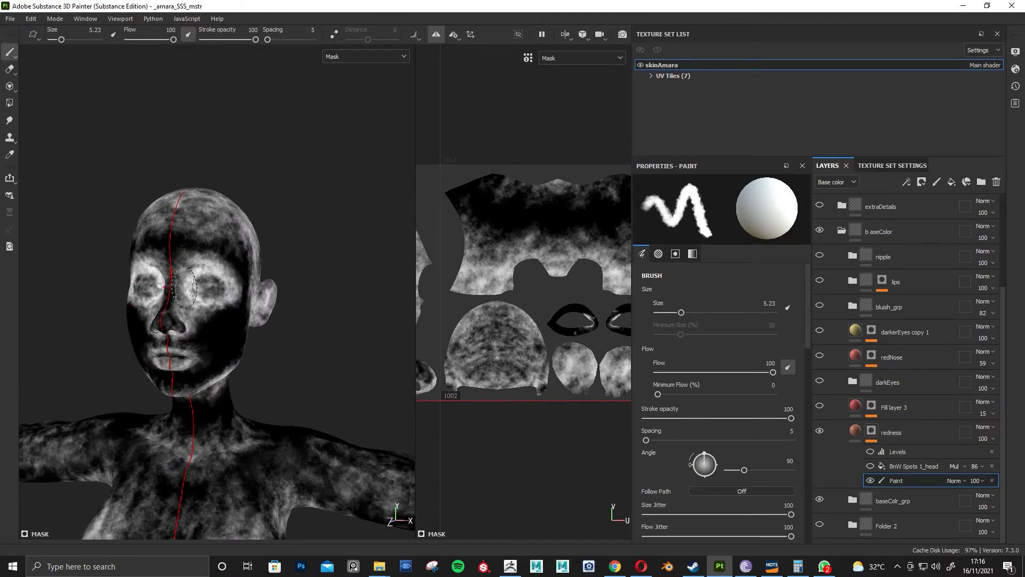
{"action": "right_click_drag", "start_coordinate": [215, 291], "coordinate": [184, 315], "text": "alt"}
Show the redness mask's BnW Spots 1_head and Levels effects and examine the combined mask on the body and head.
{"action": "left_click", "coordinate": [870, 465]}
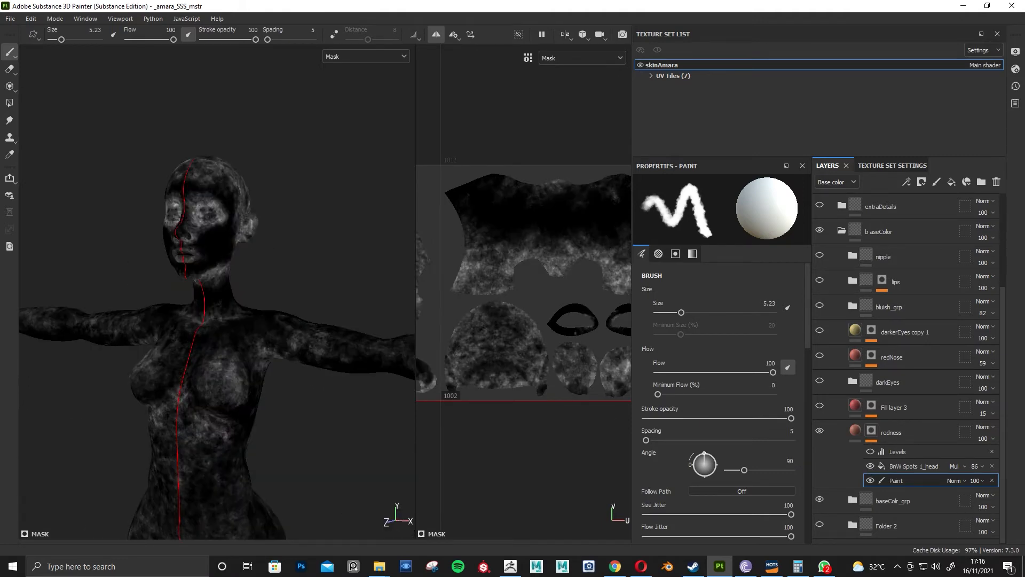
{"action": "middle_click_drag", "start_coordinate": [229, 331], "coordinate": [216, 273], "text": "alt"}
{"action": "right_click_drag", "start_coordinate": [257, 315], "coordinate": [214, 342], "text": "alt"}
{"action": "mouse_move", "coordinate": [235, 347]}
{"action": "left_mouse_down", "text": "alt"}
{"action": "mouse_move", "coordinate": [276, 347]}
{"action": "mouse_move", "coordinate": [229, 363]}
{"action": "mouse_move", "coordinate": [275, 387]}
{"action": "left_mouse_up", "text": "alt"}
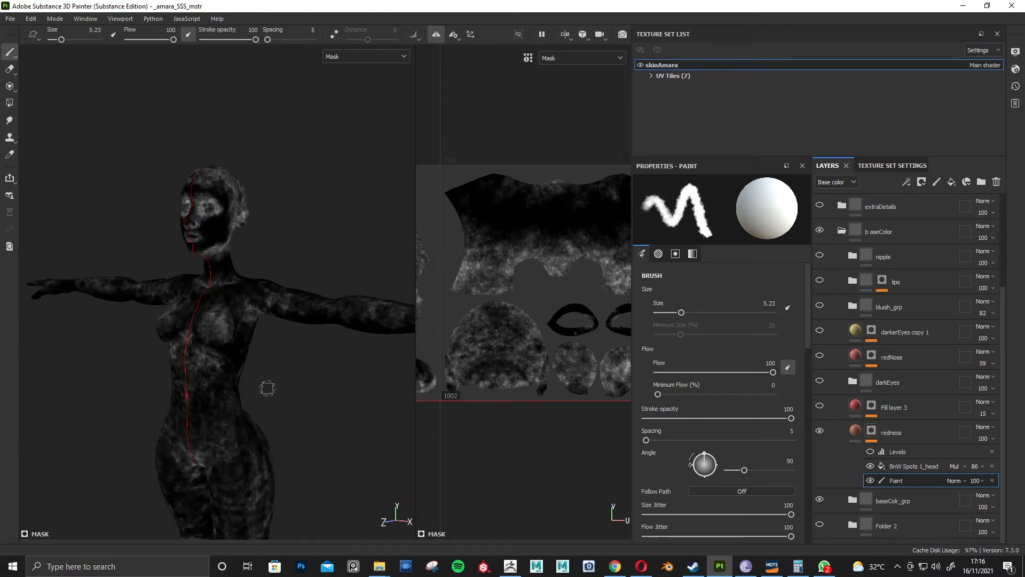
{"action": "right_click_drag", "start_coordinate": [274, 386], "coordinate": [327, 392], "text": "alt"}
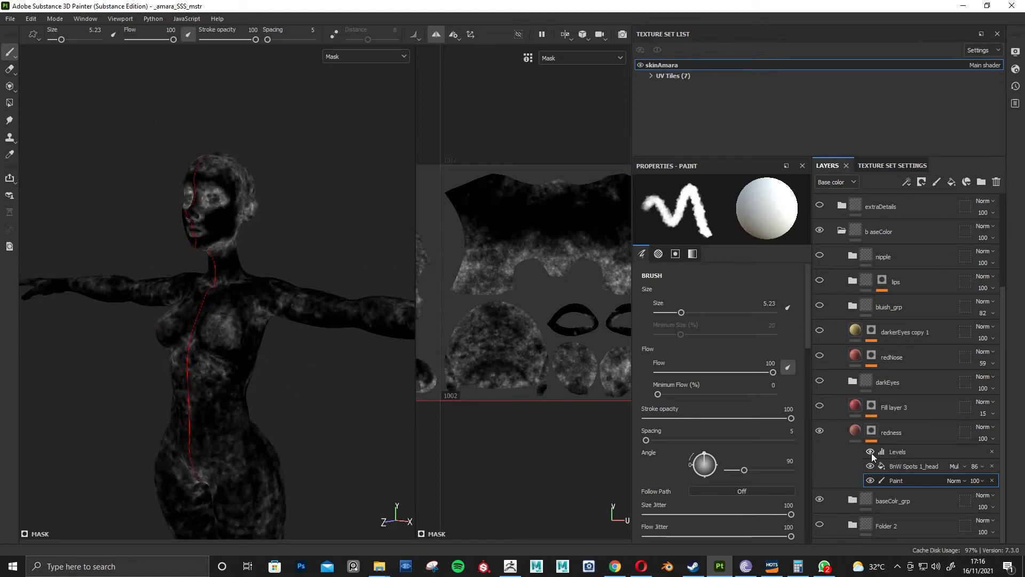
{"action": "left_click_drag", "start_coordinate": [277, 395], "coordinate": [309, 383], "text": "alt"}
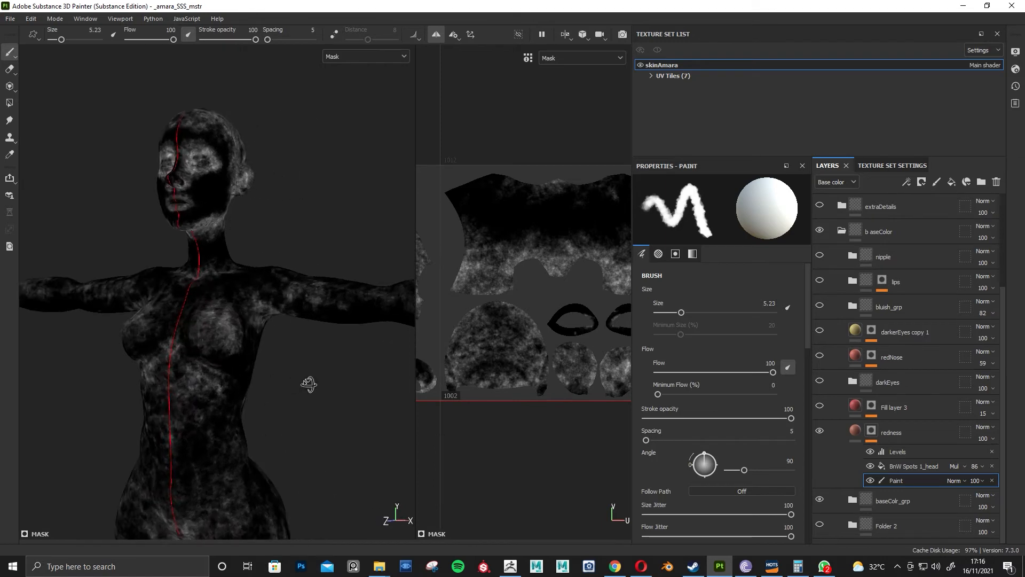
{"action": "right_click_drag", "start_coordinate": [308, 384], "coordinate": [267, 379], "text": "alt"}
{"action": "middle_click_drag", "start_coordinate": [275, 315], "coordinate": [283, 387], "text": "alt"}
{"action": "right_click_drag", "start_coordinate": [284, 386], "coordinate": [349, 342], "text": "alt"}
{"action": "middle_click_drag", "start_coordinate": [351, 301], "coordinate": [373, 367], "text": "alt"}
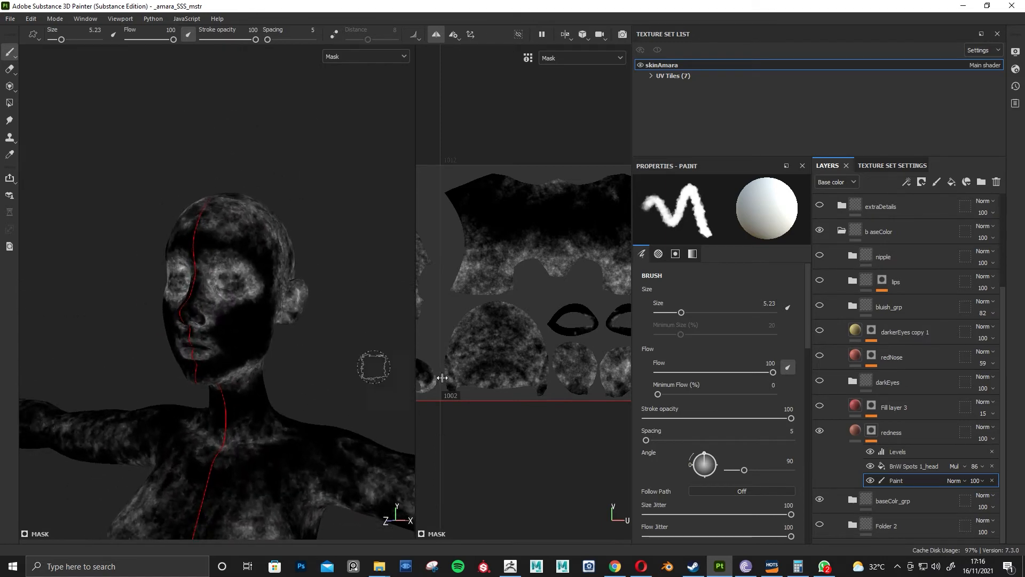
Return to the material view and examine the redness layer's effect on the face and ear.
{"action": "middle_click_drag", "start_coordinate": [283, 351], "coordinate": [263, 368], "text": "alt"}
{"action": "key", "text": "m"}
{"action": "right_click_drag", "start_coordinate": [263, 368], "coordinate": [321, 337], "text": "alt"}
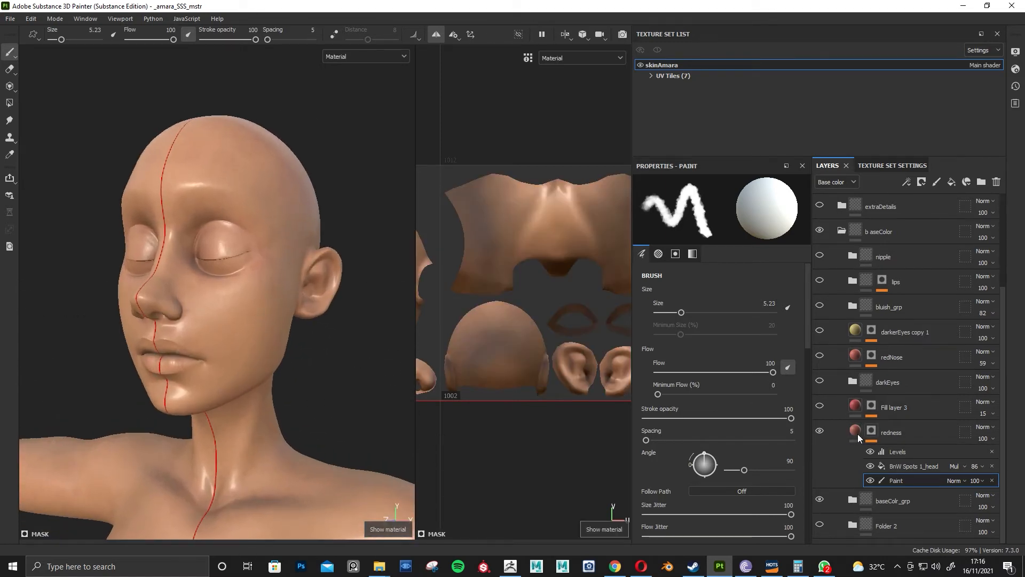
{"action": "left_click_drag", "start_coordinate": [286, 386], "coordinate": [307, 389], "text": "alt"}
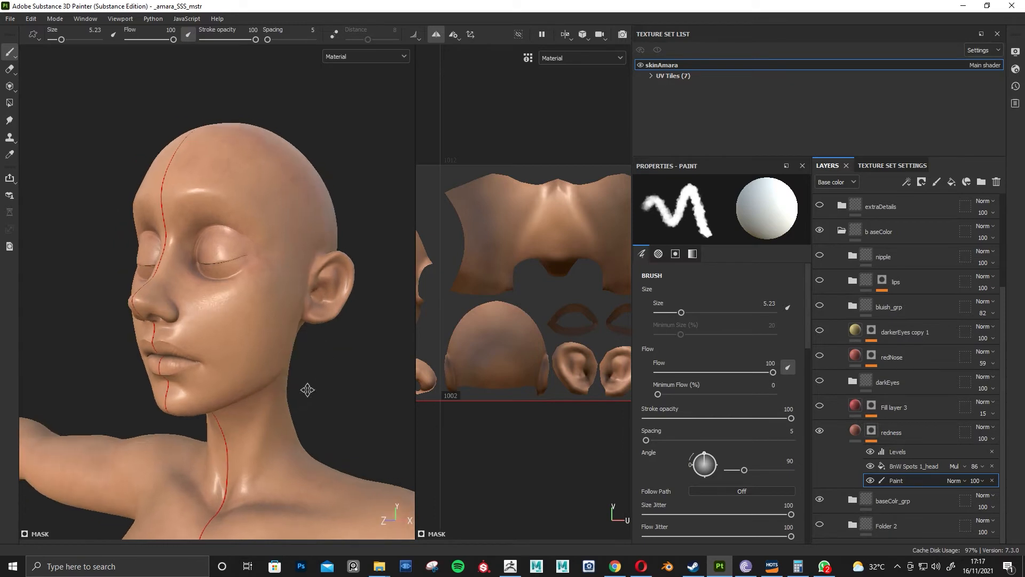
{"action": "middle_click_drag", "start_coordinate": [307, 390], "coordinate": [305, 406], "text": "alt"}
{"action": "left_click_drag", "start_coordinate": [309, 407], "coordinate": [338, 407], "text": "alt"}
{"action": "right_click_drag", "start_coordinate": [315, 407], "coordinate": [337, 394], "text": "alt"}
{"action": "left_click_drag", "start_coordinate": [363, 395], "coordinate": [341, 398], "text": "alt"}
{"action": "middle_click_drag", "start_coordinate": [341, 398], "coordinate": [352, 403], "text": "alt"}
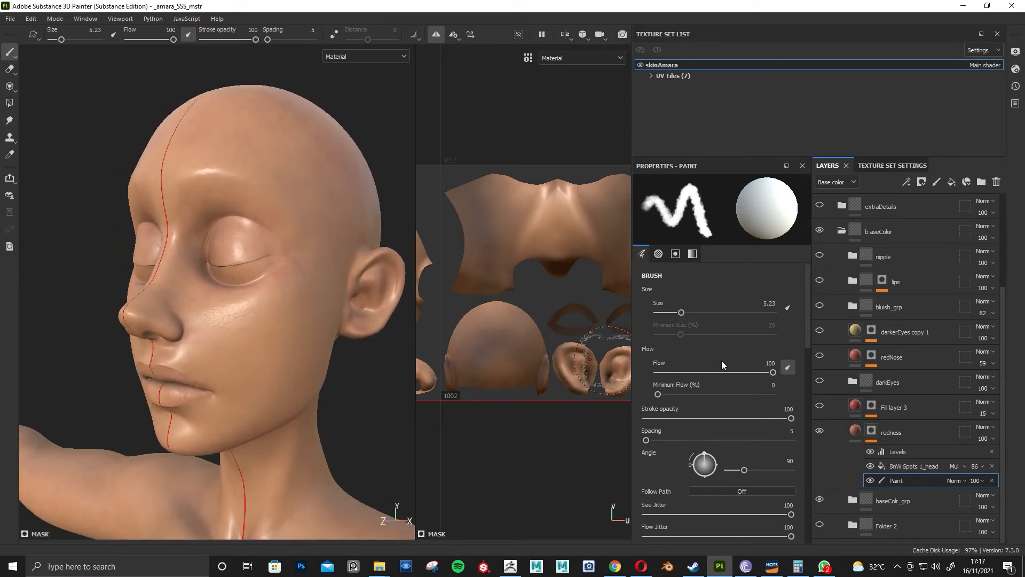
Show Fill layer 3 in the base color view and select its mask's Curvature Fill effect.
{"action": "left_click", "coordinate": [819, 405]}
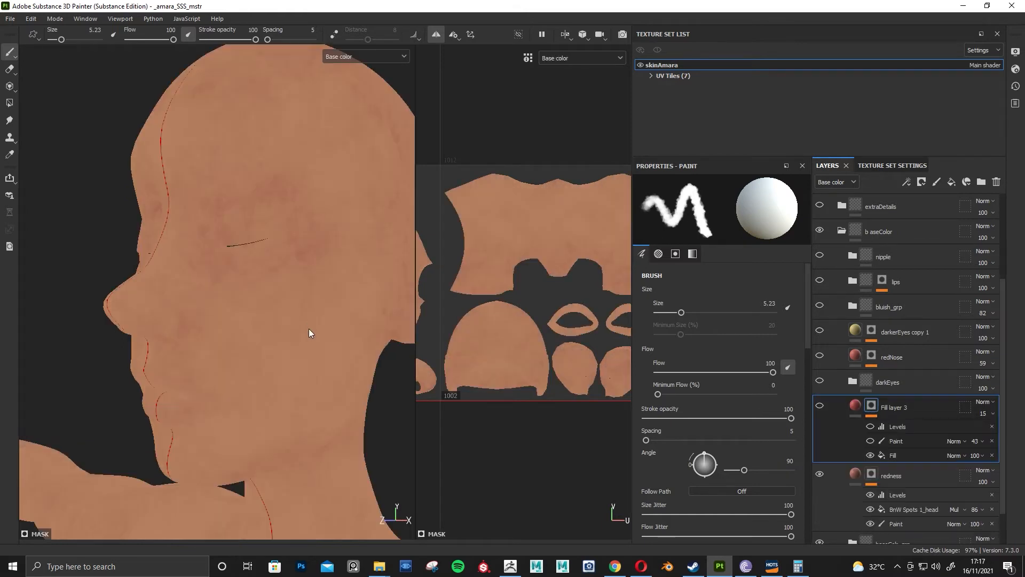
{"action": "mouse_move", "coordinate": [308, 328]}
{"action": "left_mouse_down", "text": "alt"}
{"action": "mouse_move", "coordinate": [279, 357]}
{"action": "mouse_move", "coordinate": [289, 366]}
{"action": "mouse_move", "coordinate": [304, 348]}
{"action": "left_mouse_up", "text": "alt"}
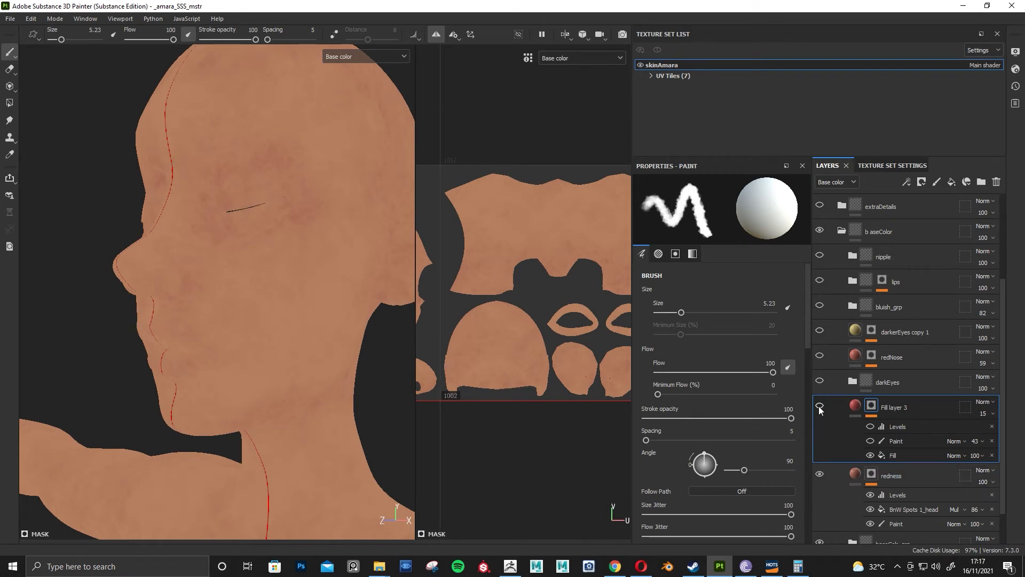
{"action": "left_click_drag", "start_coordinate": [289, 417], "coordinate": [297, 393], "text": "alt"}
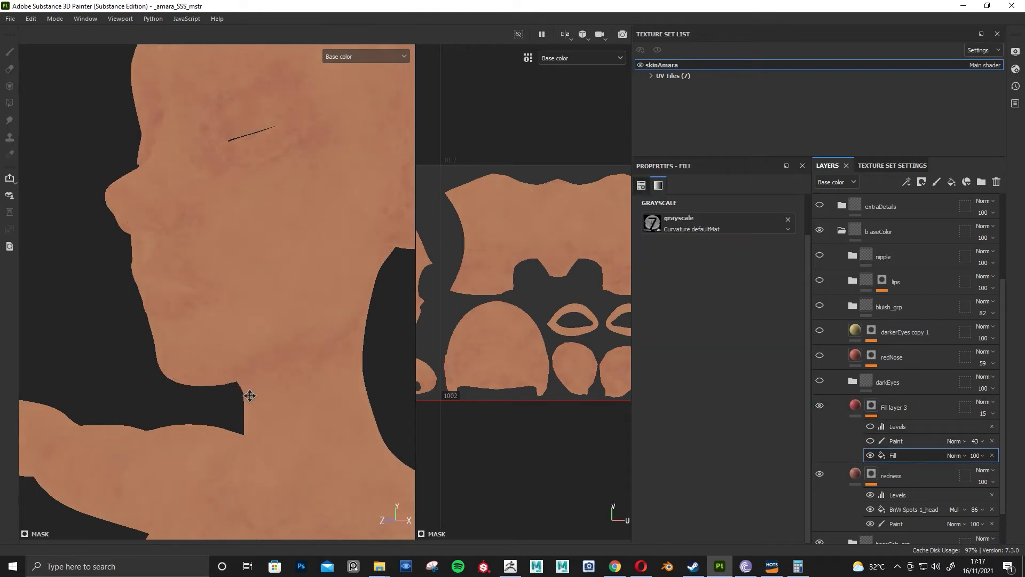
{"action": "right_click_drag", "start_coordinate": [249, 395], "coordinate": [296, 422], "text": "alt"}
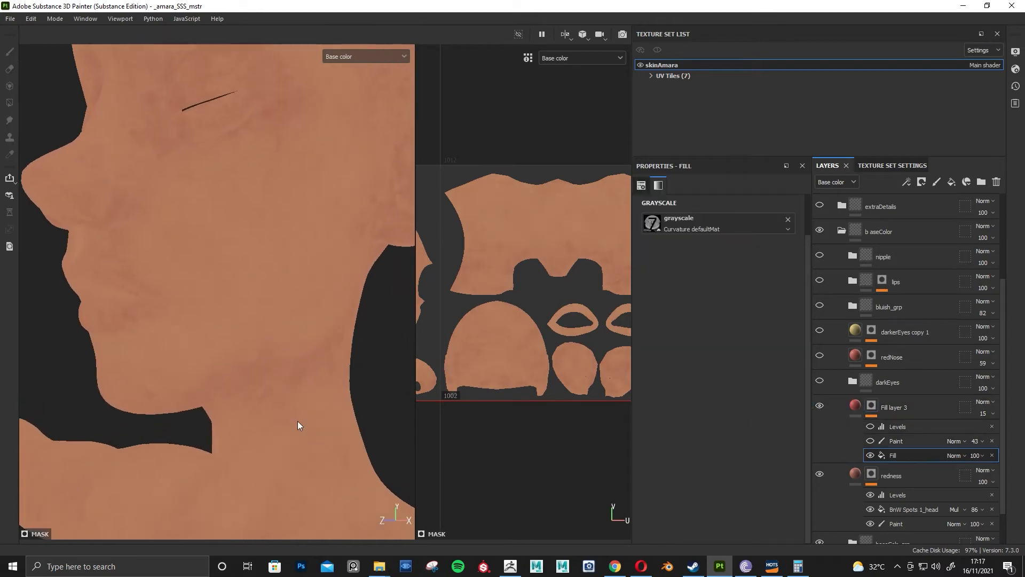
Isolate Fill layer 3's mask, show its Paint effect and examine the curvature detail on the face and torso.
{"action": "left_click", "coordinate": [872, 409], "text": "alt"}
{"action": "right_click_drag", "start_coordinate": [233, 311], "coordinate": [258, 337], "text": "alt"}
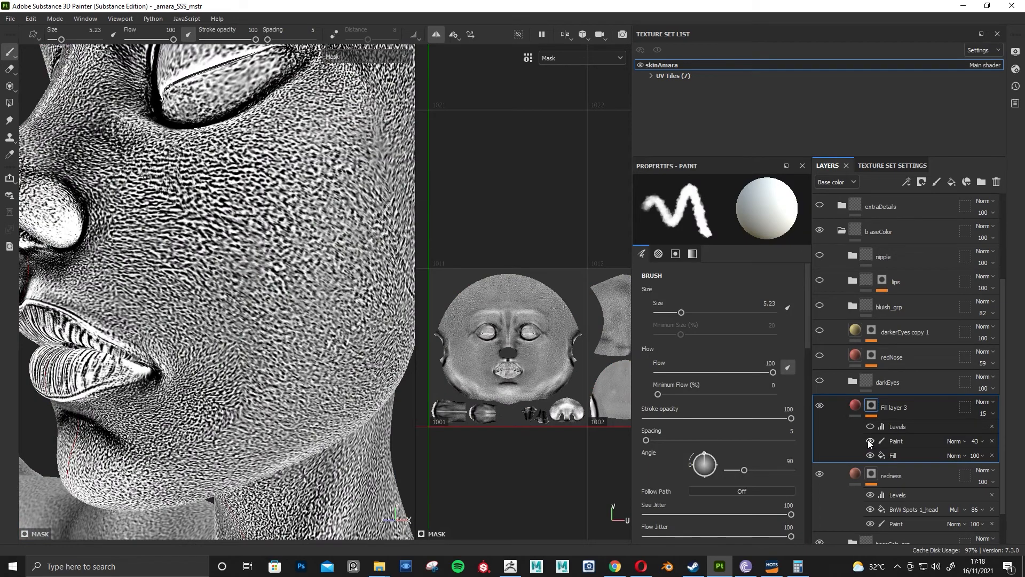
{"action": "right_click_drag", "start_coordinate": [251, 331], "coordinate": [176, 289], "text": "alt"}
{"action": "left_click_drag", "start_coordinate": [176, 321], "coordinate": [283, 329], "text": "alt"}
{"action": "middle_click_drag", "start_coordinate": [267, 470], "coordinate": [275, 363], "text": "alt"}
{"action": "right_click_drag", "start_coordinate": [275, 363], "coordinate": [280, 376], "text": "alt"}
{"action": "left_click_drag", "start_coordinate": [281, 377], "coordinate": [238, 357], "text": "alt"}
{"action": "middle_click_drag", "start_coordinate": [267, 358], "coordinate": [251, 326], "text": "alt"}
{"action": "left_click_drag", "start_coordinate": [272, 267], "coordinate": [255, 278], "text": "alt"}
{"action": "left_click_drag", "start_coordinate": [160, 320], "coordinate": [186, 291], "text": "alt"}
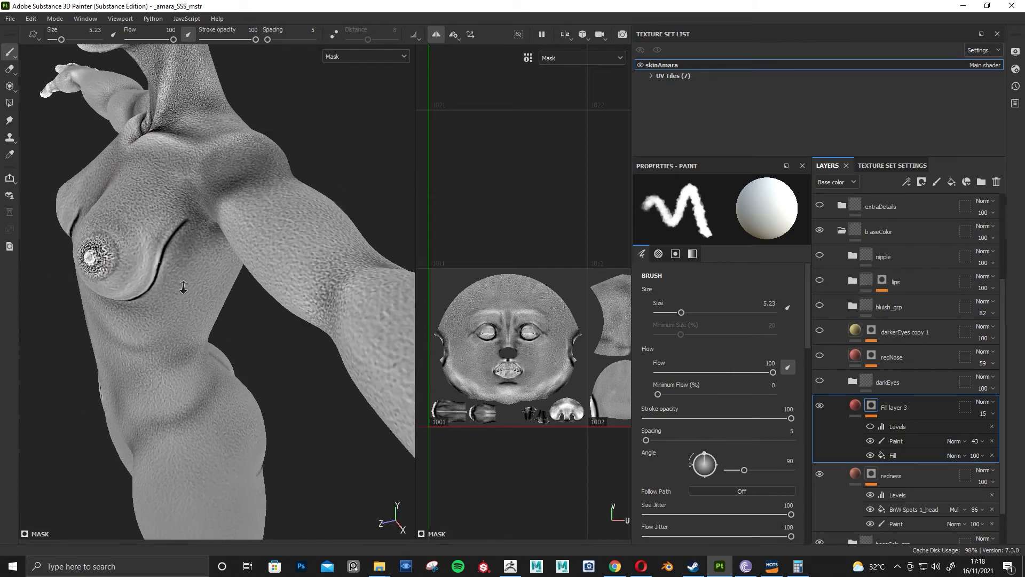
Examine Fill layer 3's curvature mask over the entire body.
{"action": "right_click_drag", "start_coordinate": [185, 291], "coordinate": [147, 273], "text": "alt"}
{"action": "middle_click_drag", "start_coordinate": [147, 342], "coordinate": [203, 355], "text": "alt"}
{"action": "left_click_drag", "start_coordinate": [203, 355], "coordinate": [248, 347], "text": "alt"}
{"action": "right_click_drag", "start_coordinate": [248, 347], "coordinate": [222, 307], "text": "alt"}
{"action": "middle_click_drag", "start_coordinate": [261, 393], "coordinate": [271, 365], "text": "alt"}
{"action": "left_click_drag", "start_coordinate": [230, 365], "coordinate": [257, 319], "text": "alt"}
{"action": "right_click_drag", "start_coordinate": [258, 319], "coordinate": [244, 307], "text": "alt"}
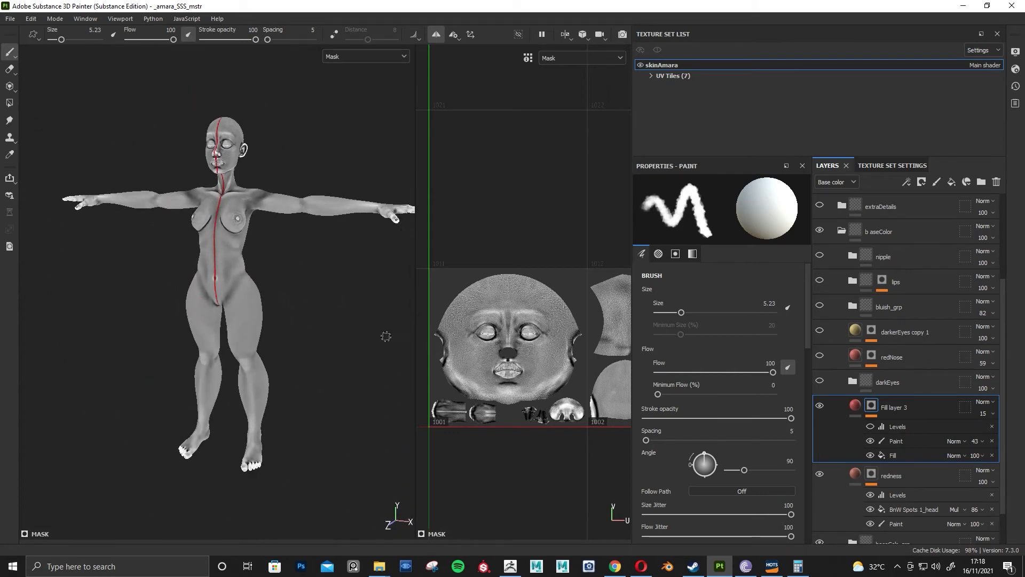
Show the Levels effect in Fill layer 3's mask and return to the base color view of the head.
{"action": "left_click", "coordinate": [870, 426]}
{"action": "middle_click_drag", "start_coordinate": [296, 299], "coordinate": [294, 343], "text": "alt"}
{"action": "left_click_drag", "start_coordinate": [294, 343], "coordinate": [286, 345], "text": "alt"}
{"action": "middle_click_drag", "start_coordinate": [277, 261], "coordinate": [264, 350], "text": "alt"}
{"action": "right_click_drag", "start_coordinate": [230, 307], "coordinate": [323, 384], "text": "alt"}
{"action": "key", "text": "m"}
{"action": "key", "text": "c"}
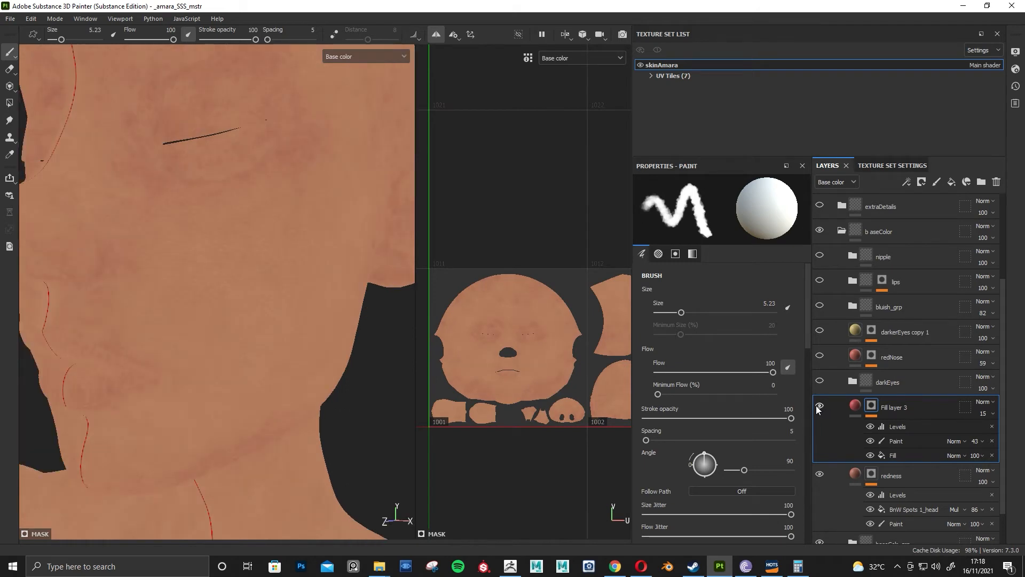
{"action": "scroll", "coordinate": [240, 347], "scroll_direction": "down", "scroll_amount": 5}
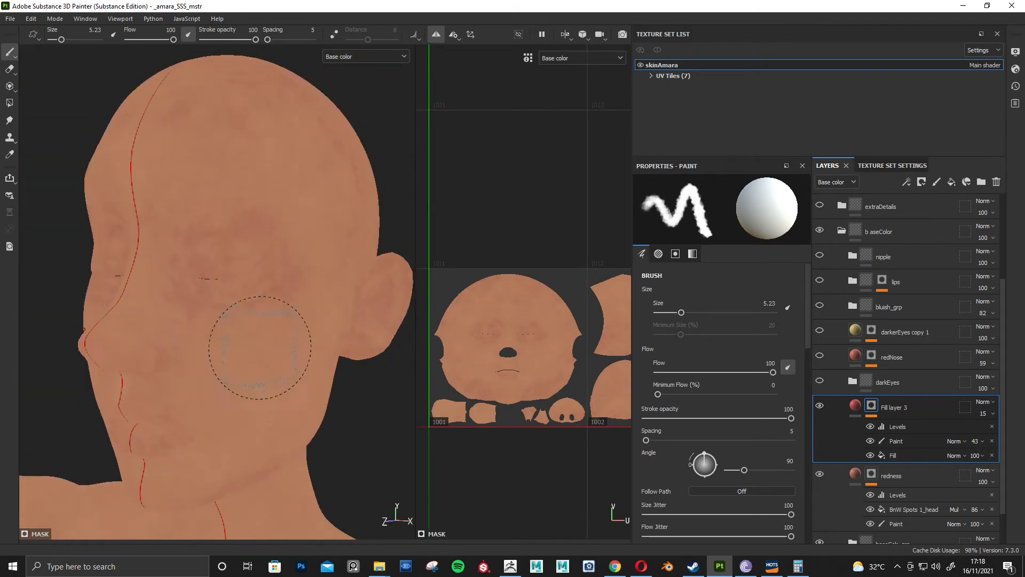
Show the darkEyes folder and inspect its darkerEyes layers and their tint around the eyes.
{"action": "left_click", "coordinate": [820, 380]}
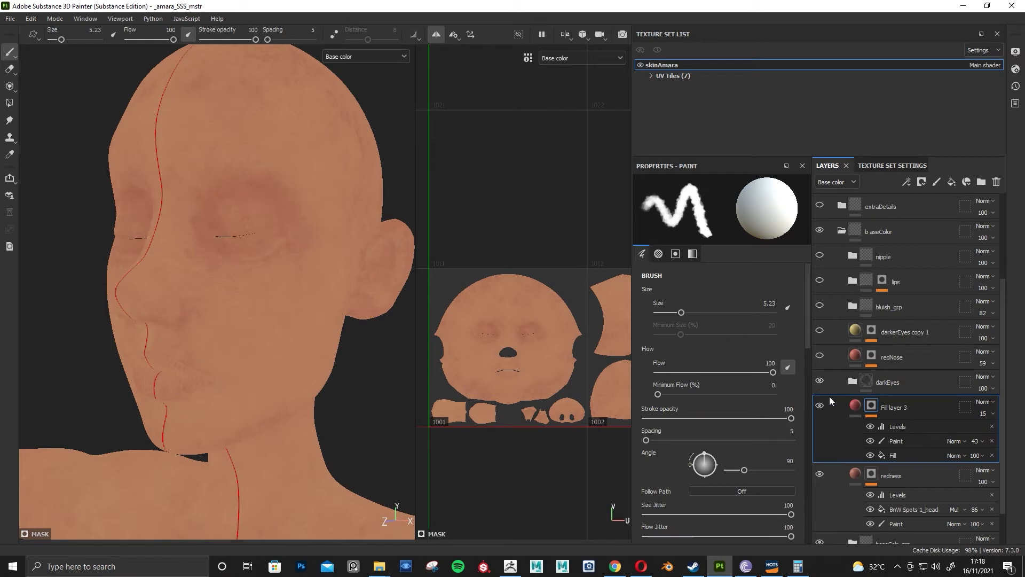
{"action": "left_click", "coordinate": [853, 382]}
{"action": "left_click", "coordinate": [819, 431]}
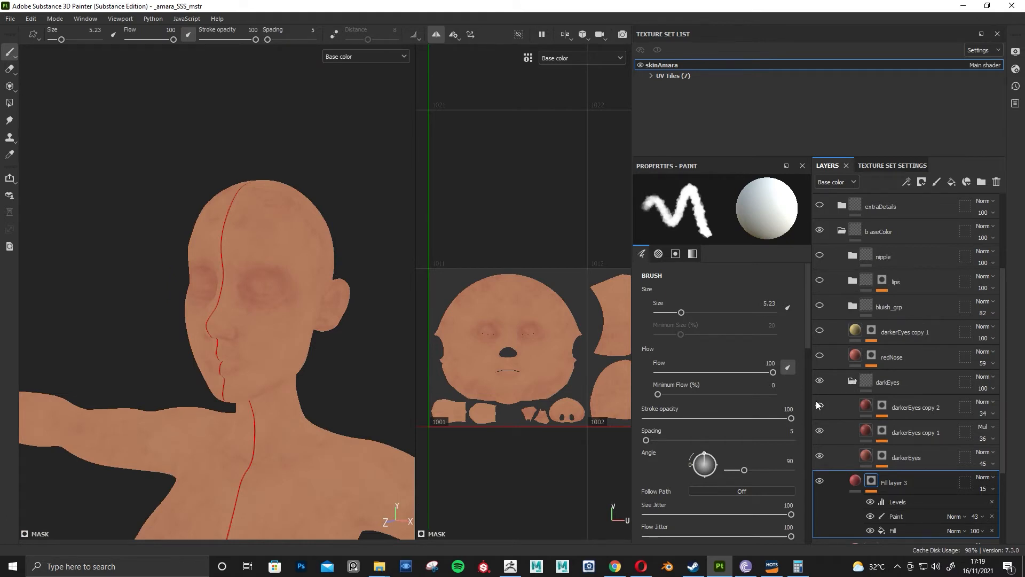
{"action": "right_click_drag", "start_coordinate": [273, 295], "coordinate": [278, 355], "text": "alt"}
{"action": "left_click", "coordinate": [854, 387]}
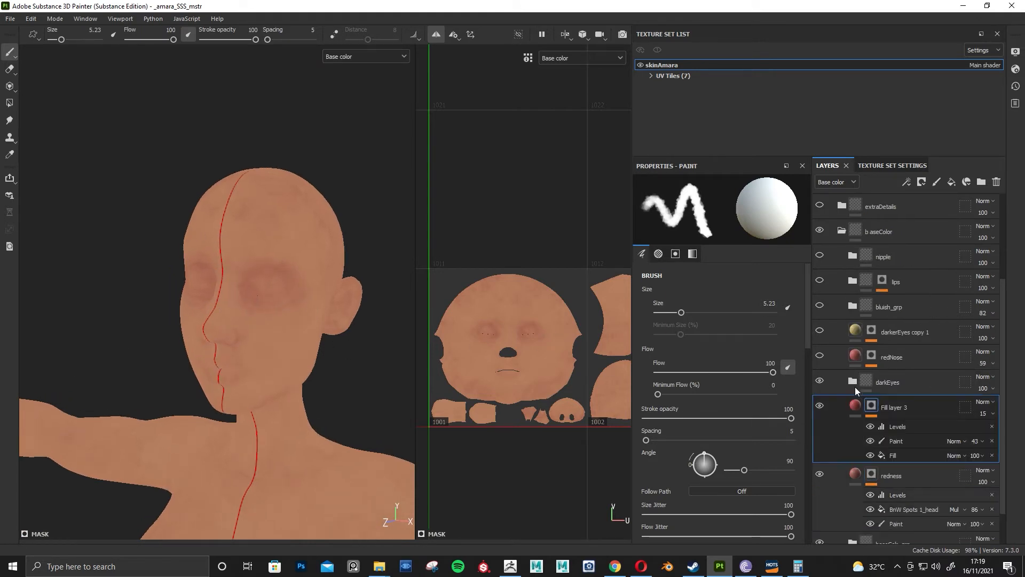
Show the redNose and darkerEyes copy 1 layers and examine their tints on the face.
{"action": "left_click", "coordinate": [821, 356]}
{"action": "left_click_drag", "start_coordinate": [393, 359], "coordinate": [309, 419], "text": "alt"}
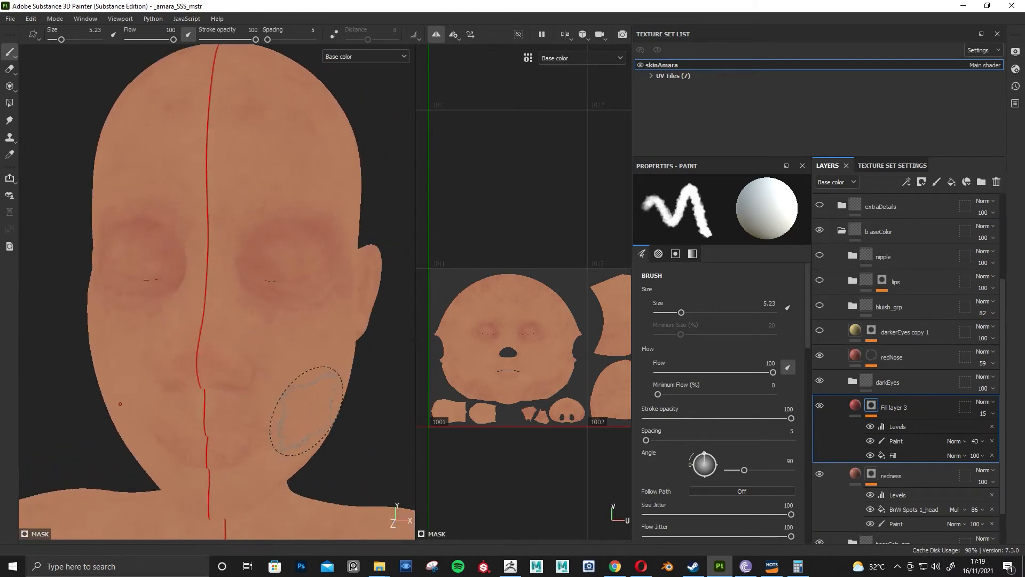
{"action": "right_click_drag", "start_coordinate": [309, 418], "coordinate": [306, 364], "text": "alt"}
{"action": "left_click", "coordinate": [852, 382]}
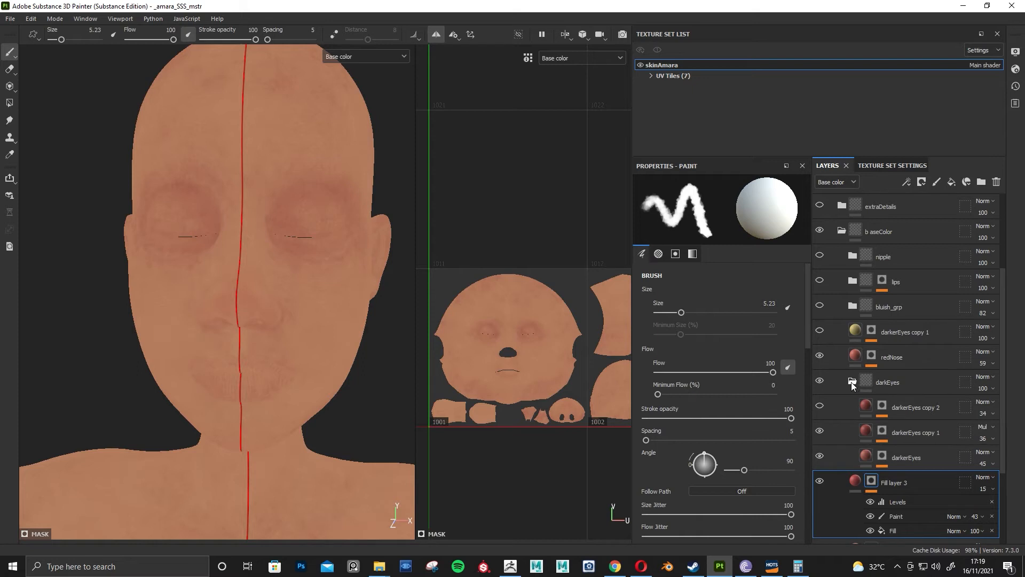
{"action": "left_click", "coordinate": [852, 381]}
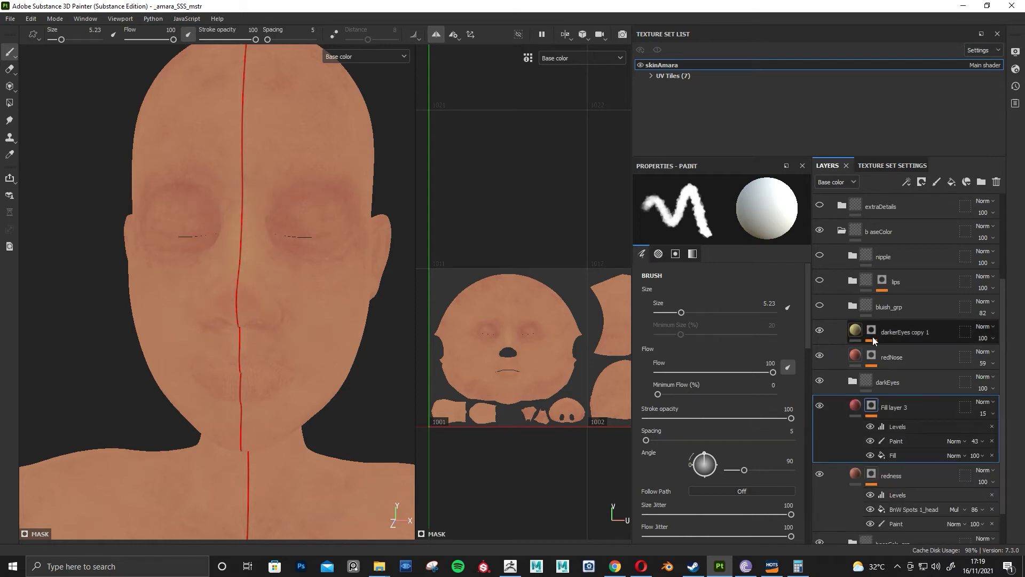
{"action": "left_click_drag", "start_coordinate": [396, 350], "coordinate": [302, 379], "text": "alt"}
{"action": "right_click_drag", "start_coordinate": [303, 379], "coordinate": [256, 357], "text": "alt"}
Show and expand bluish_grp, hiding its Fill layer 5 and bluish layers.
{"action": "left_click", "coordinate": [819, 306]}
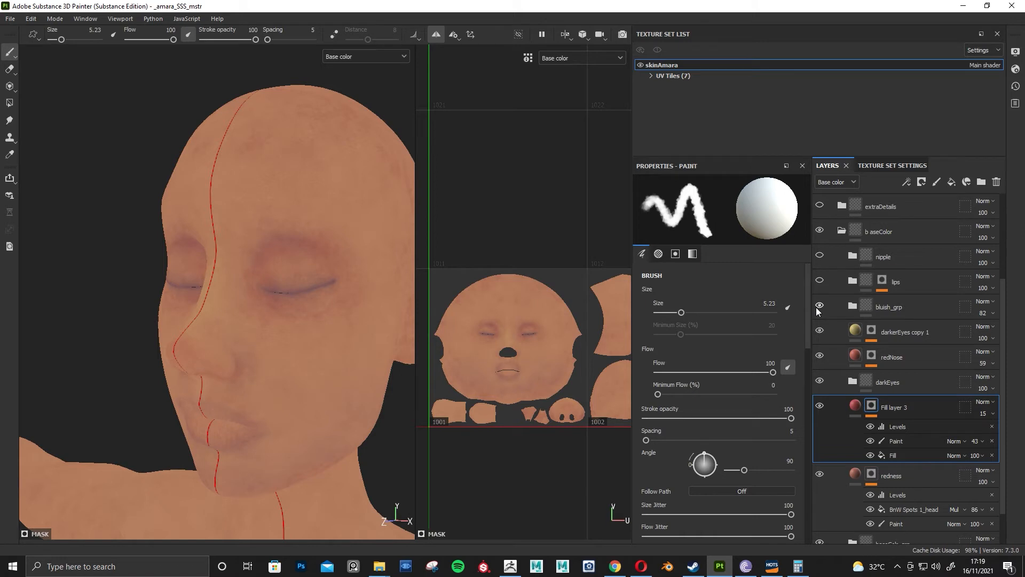
{"action": "left_click", "coordinate": [851, 308]}
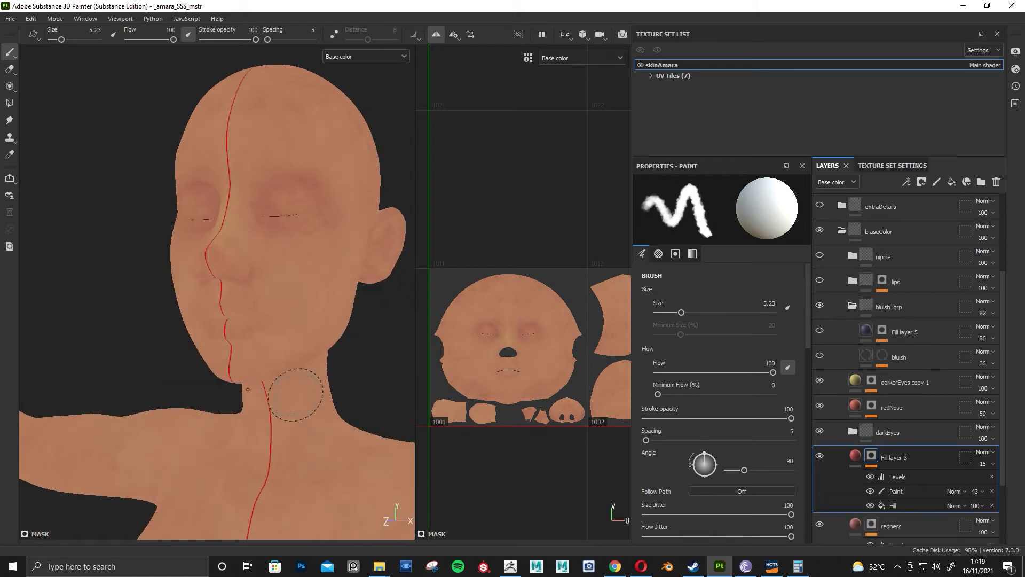
{"action": "middle_click_drag", "start_coordinate": [297, 389], "coordinate": [251, 396], "text": "alt"}
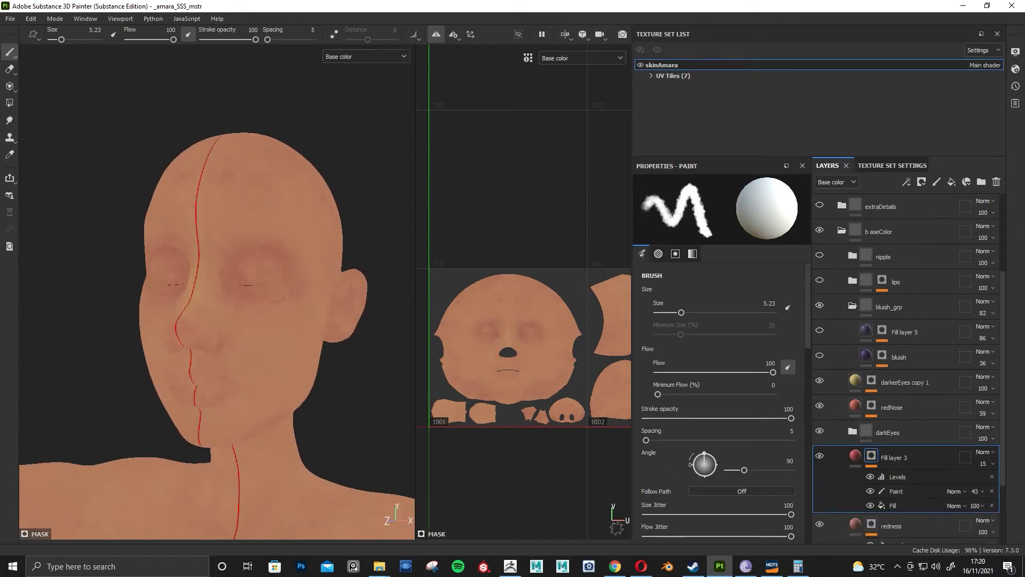
Switch to Chrome and examine the face color zone reference in the SKIN COLOR ZONE image results.
{"action": "mouse_move", "coordinate": [615, 567]}
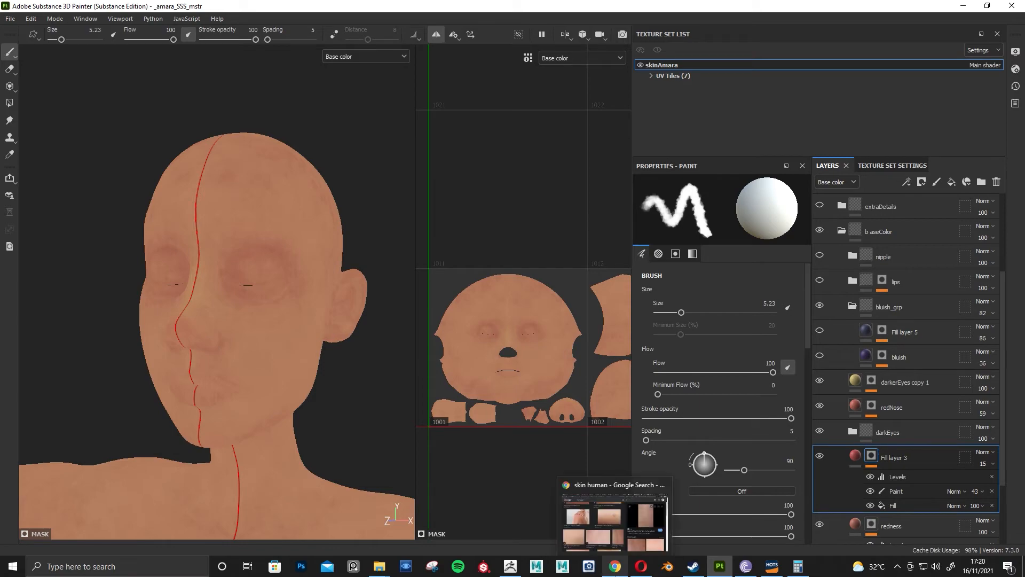
{"action": "left_click", "coordinate": [615, 567]}
{"action": "left_click_drag", "start_coordinate": [1010, 176], "coordinate": [972, 231]}
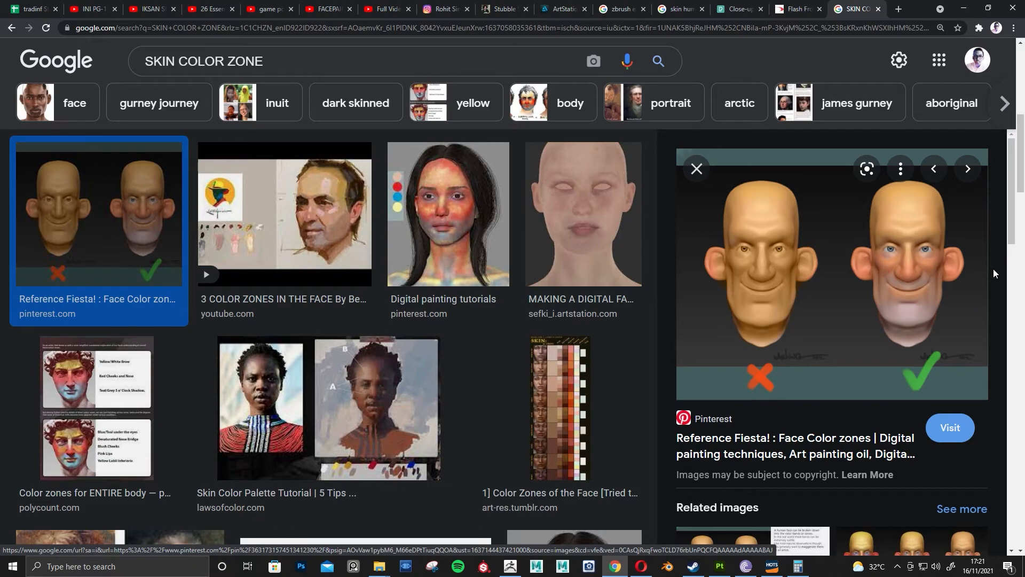
{"action": "left_click_drag", "start_coordinate": [1013, 230], "coordinate": [1014, 274]}
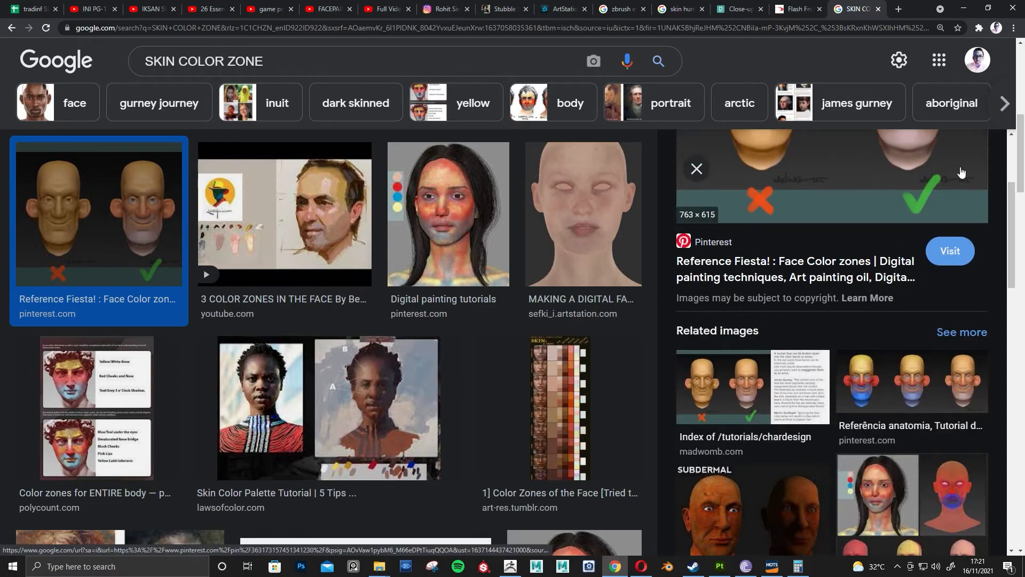
{"action": "key", "text": "alt+Tab"}
Return to Substance 3D Painter, show the bluish layer in bluish_grp and examine its tint on the lower face.
{"action": "left_click_drag", "start_coordinate": [328, 360], "coordinate": [351, 381], "text": "alt"}
{"action": "middle_click_drag", "start_coordinate": [351, 381], "coordinate": [340, 355], "text": "alt"}
{"action": "left_click", "coordinate": [820, 355]}
{"action": "mouse_move", "coordinate": [283, 357]}
{"action": "left_mouse_down", "text": "alt"}
{"action": "mouse_move", "coordinate": [292, 357]}
{"action": "mouse_move", "coordinate": [275, 337]}
{"action": "mouse_move", "coordinate": [293, 354]}
{"action": "mouse_move", "coordinate": [238, 350]}
{"action": "mouse_move", "coordinate": [291, 366]}
{"action": "mouse_move", "coordinate": [235, 346]}
{"action": "mouse_move", "coordinate": [278, 376]}
{"action": "left_mouse_up", "text": "alt"}
{"action": "middle_click_drag", "start_coordinate": [277, 376], "coordinate": [282, 359], "text": "alt"}
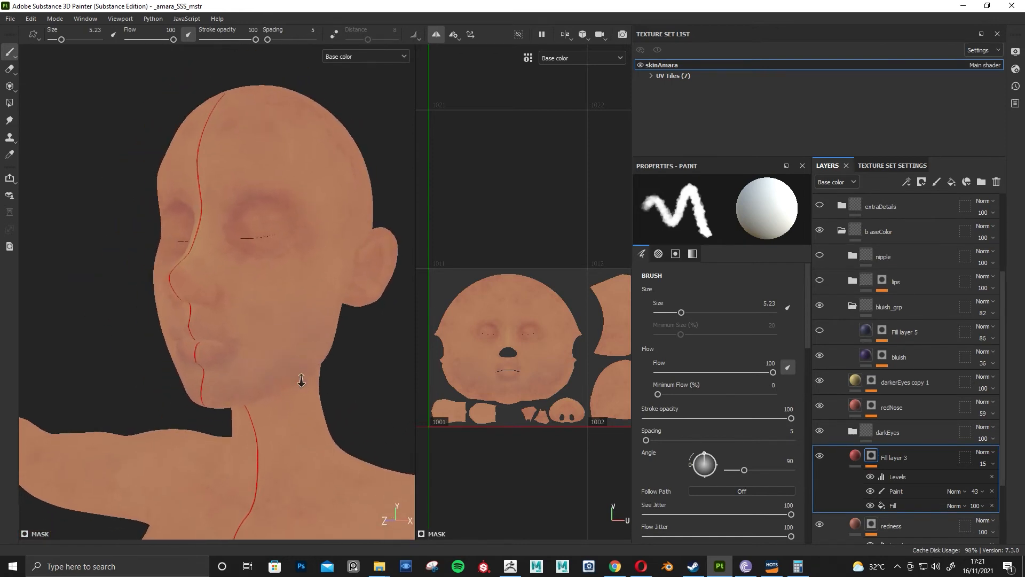
Show Fill layer 5 in bluish_grp and examine its bluish tint around the eyes from several angles.
{"action": "right_click_drag", "start_coordinate": [291, 366], "coordinate": [363, 367], "text": "alt"}
{"action": "left_click_drag", "start_coordinate": [363, 367], "coordinate": [321, 369], "text": "alt"}
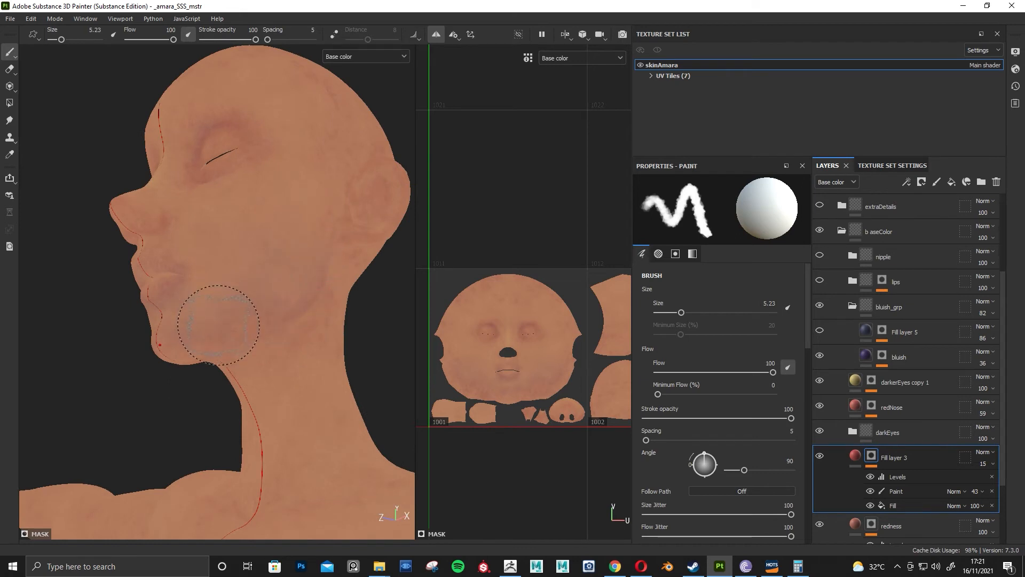
{"action": "mouse_move", "coordinate": [237, 301]}
{"action": "left_mouse_down", "text": "alt"}
{"action": "mouse_move", "coordinate": [306, 354]}
{"action": "mouse_move", "coordinate": [286, 348]}
{"action": "left_mouse_up", "text": "alt"}
{"action": "left_click_drag", "start_coordinate": [215, 251], "coordinate": [264, 327], "text": "alt"}
{"action": "middle_click_drag", "start_coordinate": [263, 318], "coordinate": [264, 395], "text": "alt"}
{"action": "left_click", "coordinate": [820, 330]}
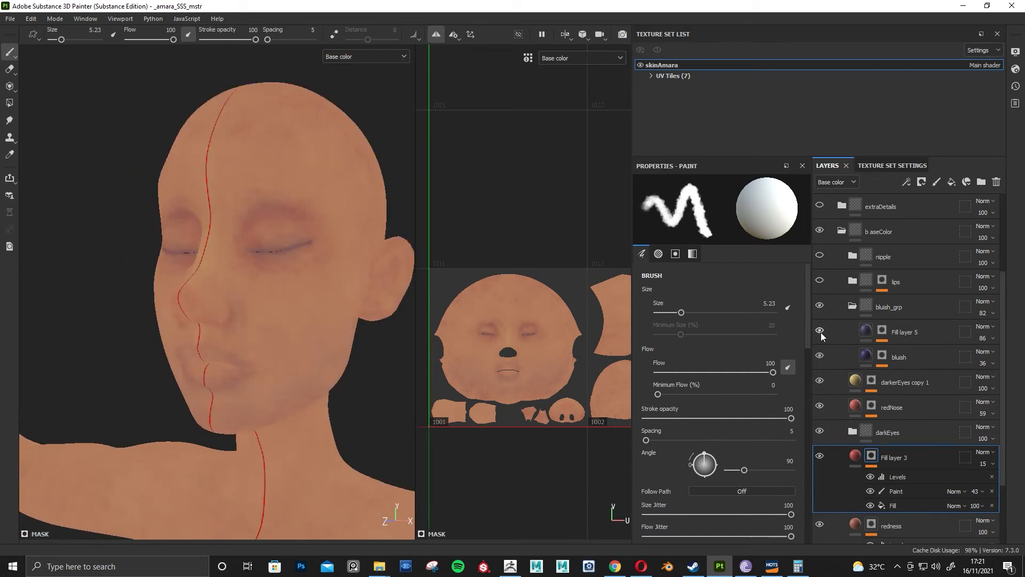
{"action": "mouse_move", "coordinate": [394, 336]}
{"action": "left_mouse_down", "text": "alt"}
{"action": "mouse_move", "coordinate": [393, 361]}
{"action": "mouse_move", "coordinate": [252, 387]}
{"action": "left_mouse_up", "text": "alt"}
{"action": "middle_click_drag", "start_coordinate": [253, 387], "coordinate": [319, 349], "text": "alt"}
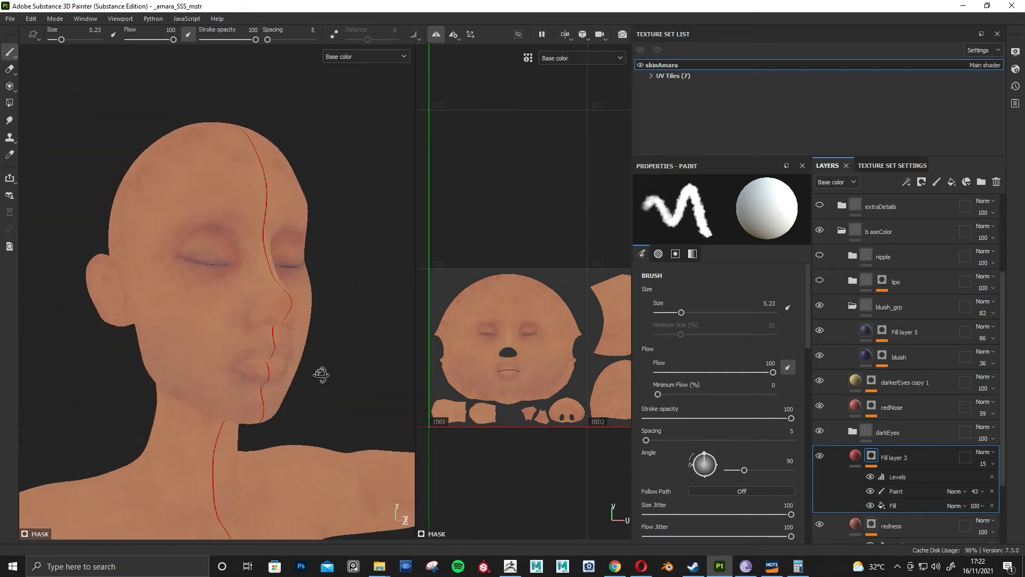
{"action": "left_click_drag", "start_coordinate": [327, 366], "coordinate": [266, 394], "text": "alt"}
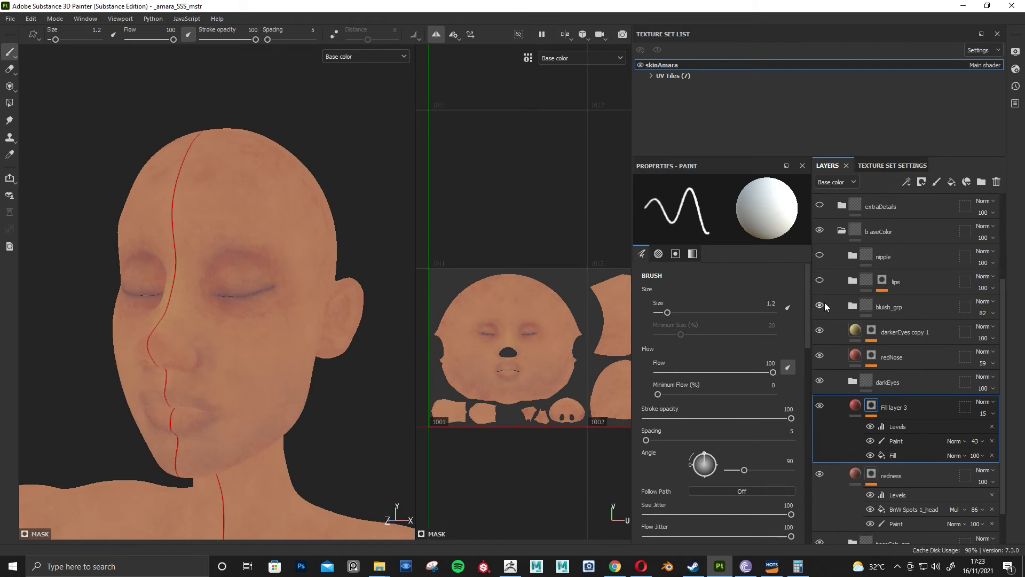
Show the lips group and examine the lip color up close on the face.
{"action": "left_click", "coordinate": [820, 281]}
{"action": "middle_click_drag", "start_coordinate": [196, 416], "coordinate": [216, 355], "text": "alt"}
{"action": "right_click_drag", "start_coordinate": [192, 363], "coordinate": [222, 393], "text": "alt"}
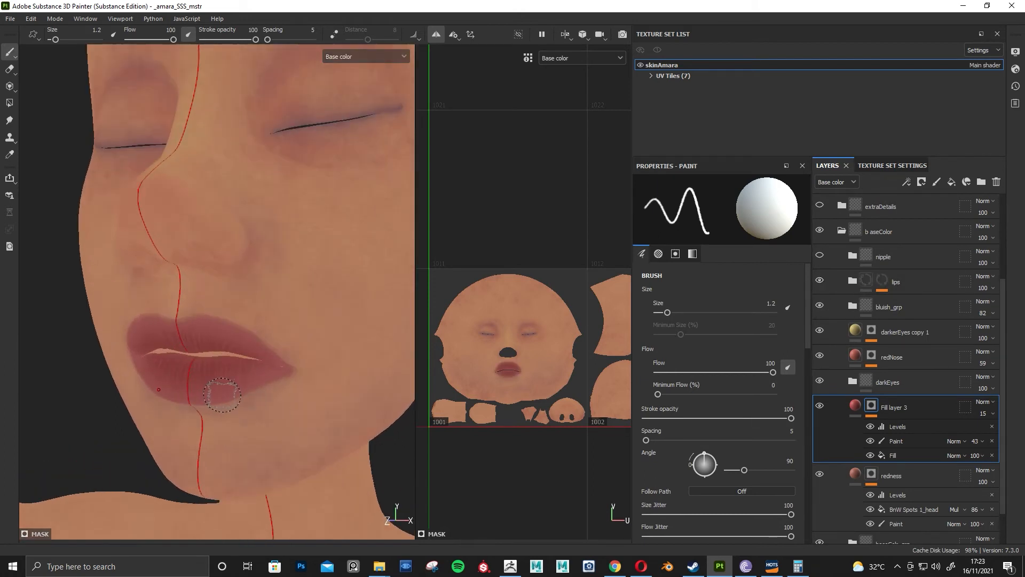
{"action": "left_click_drag", "start_coordinate": [222, 393], "coordinate": [293, 346], "text": "alt"}
{"action": "scroll", "coordinate": [294, 346], "scroll_direction": "down", "scroll_amount": 2}
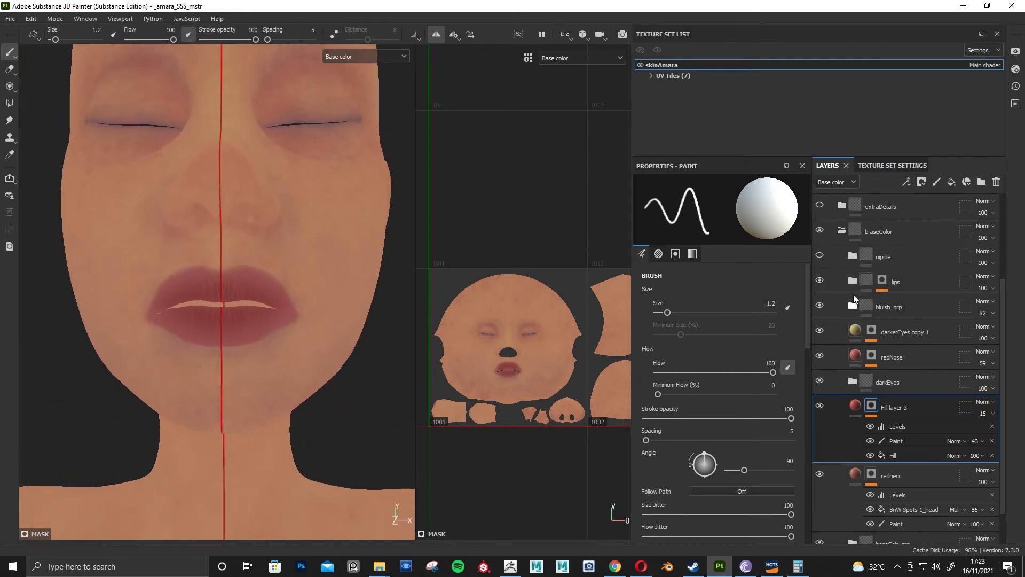
Expand the lips group, hide Fill layer 6 and Fill layer 4 copy 1, and show Fill layer 4 copy 1 again.
{"action": "left_click", "coordinate": [852, 284]}
{"action": "left_click_drag", "start_coordinate": [820, 306], "coordinate": [820, 331]}
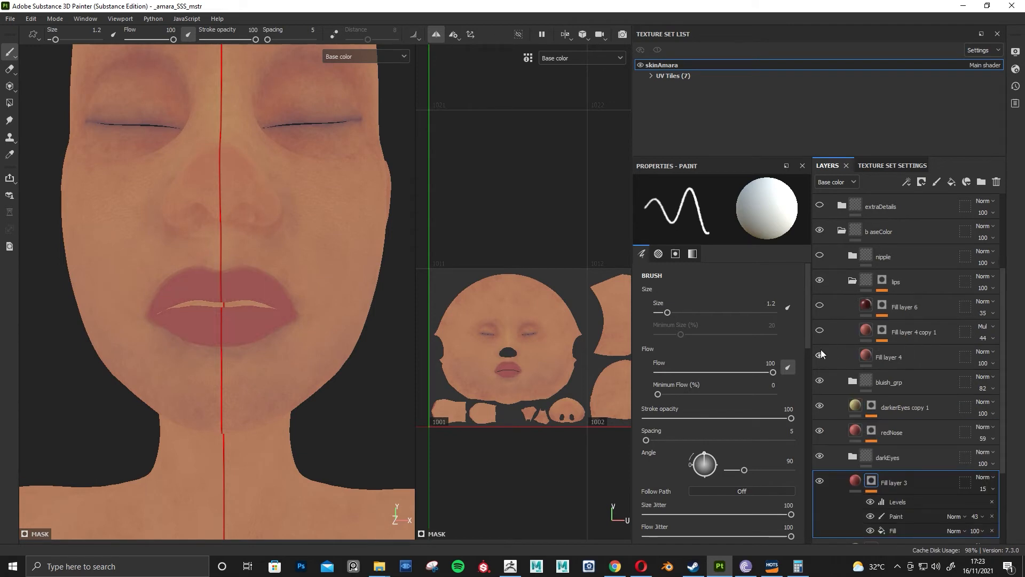
{"action": "left_click", "coordinate": [819, 330]}
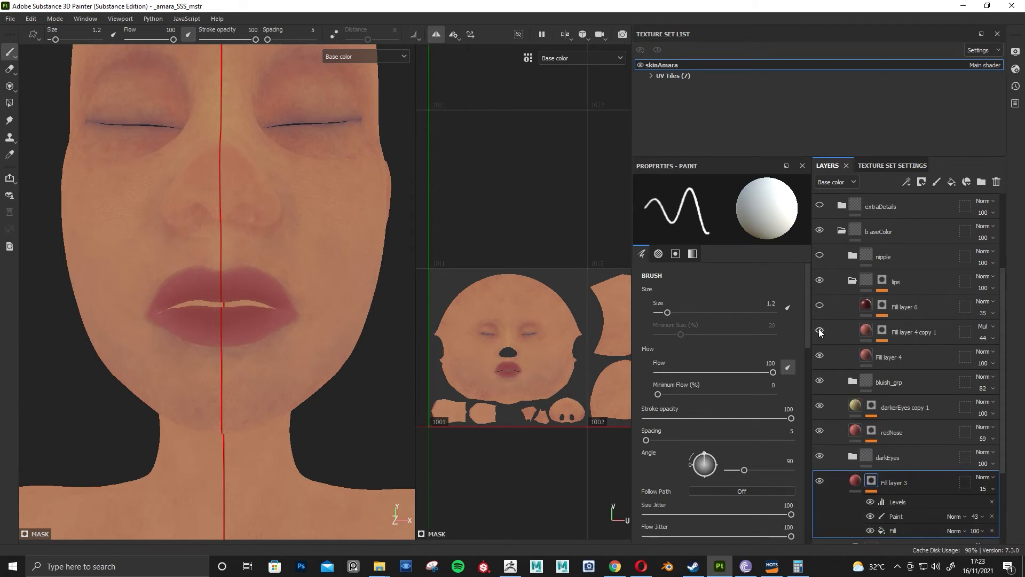
View the mask of Fill layer 4 copy 1 and enable its blur filter.
{"action": "left_click", "coordinate": [882, 335], "text": "alt"}
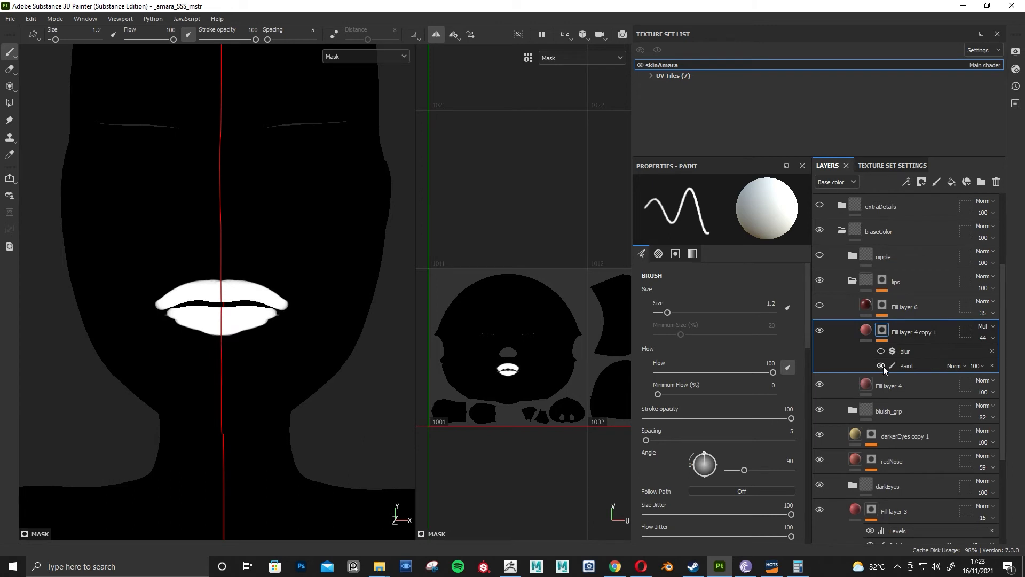
{"action": "left_click", "coordinate": [881, 352]}
{"action": "left_click_drag", "start_coordinate": [274, 307], "coordinate": [245, 297]}
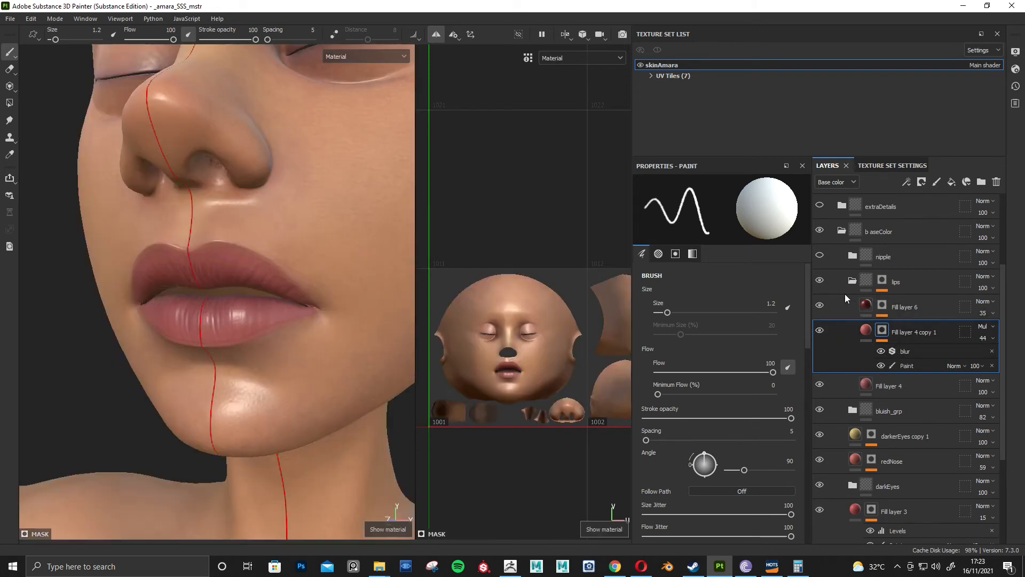
Show Fill layer 6 in the lips group and examine the lips in the Material view.
{"action": "left_click", "coordinate": [820, 305]}
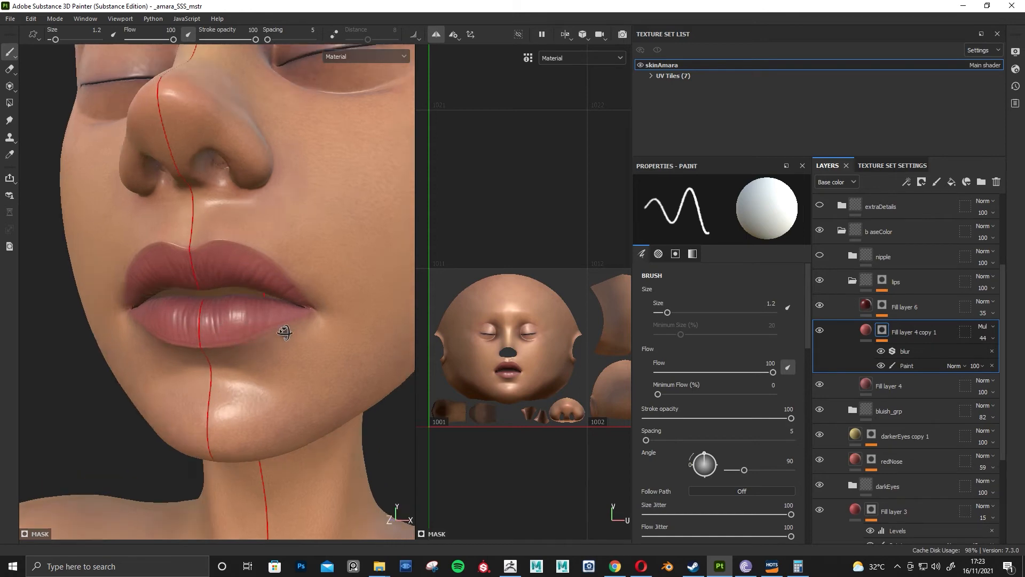
{"action": "left_click_drag", "start_coordinate": [284, 329], "coordinate": [293, 387], "text": "alt"}
{"action": "right_click_drag", "start_coordinate": [294, 387], "coordinate": [174, 297], "text": "alt"}
{"action": "mouse_move", "coordinate": [174, 297]}
{"action": "left_mouse_down", "text": "alt"}
{"action": "mouse_move", "coordinate": [298, 354]}
{"action": "mouse_move", "coordinate": [165, 284]}
{"action": "left_mouse_up", "text": "alt"}
{"action": "right_click_drag", "start_coordinate": [165, 283], "coordinate": [264, 384], "text": "alt"}
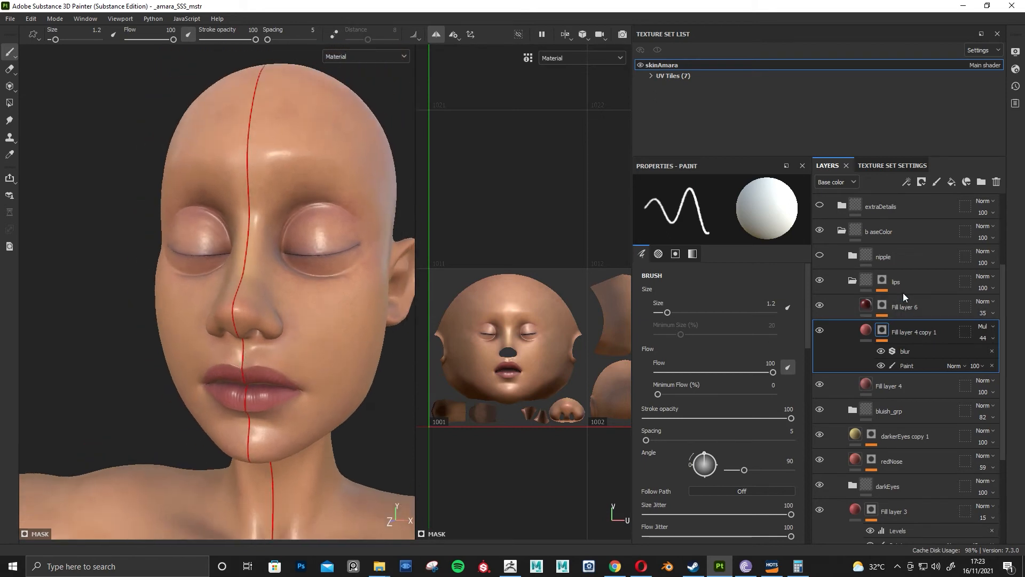
Collapse the lips group, show the nipple group and collapse the baseColor group.
{"action": "left_click", "coordinate": [853, 280]}
{"action": "scroll", "coordinate": [920, 334], "scroll_direction": "up", "scroll_amount": 2}
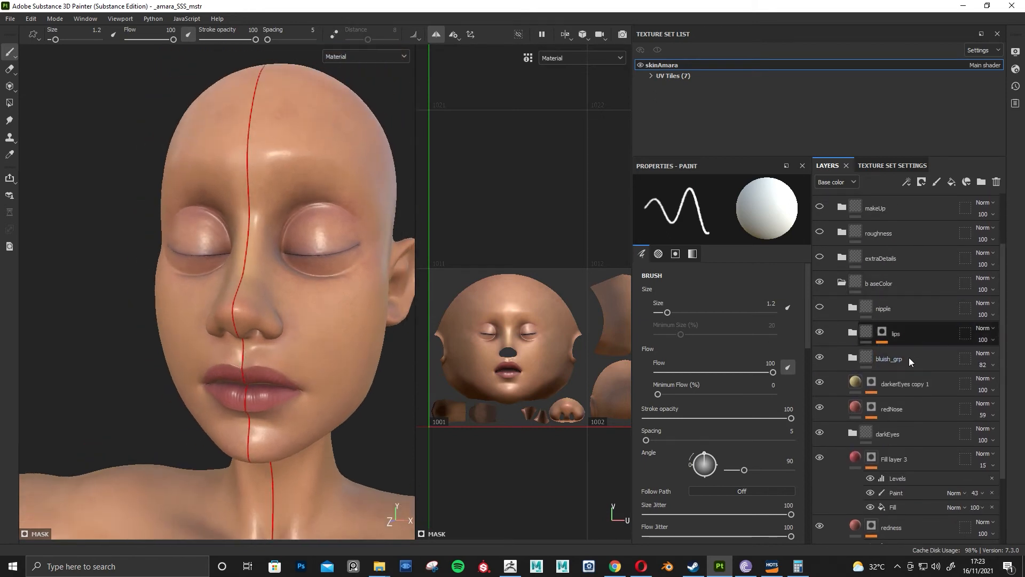
{"action": "left_click", "coordinate": [820, 307]}
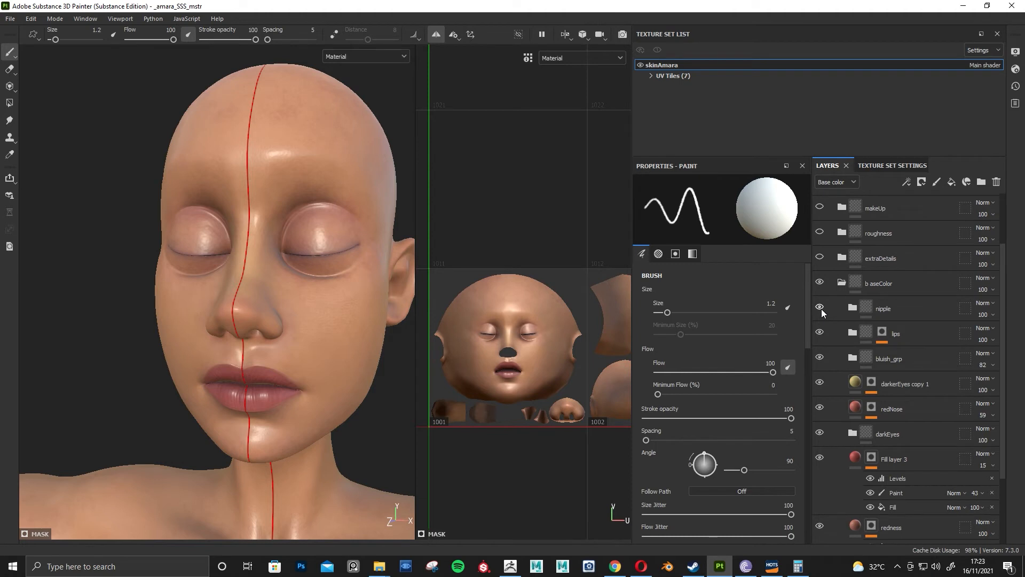
{"action": "mouse_move", "coordinate": [299, 377]}
{"action": "left_mouse_down", "text": "alt"}
{"action": "mouse_move", "coordinate": [252, 380]}
{"action": "mouse_move", "coordinate": [278, 388]}
{"action": "left_mouse_up", "text": "alt"}
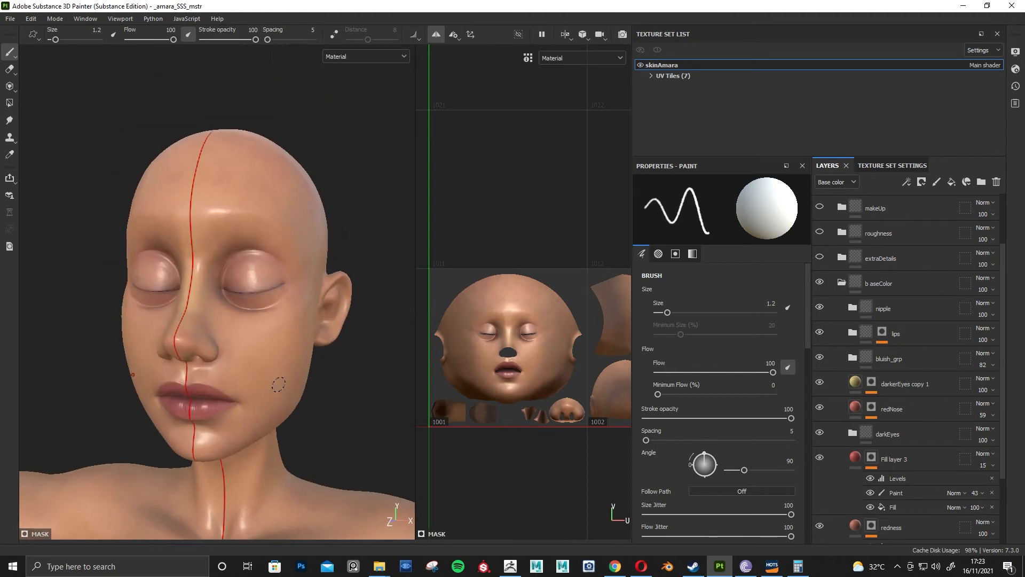
{"action": "left_click", "coordinate": [843, 285]}
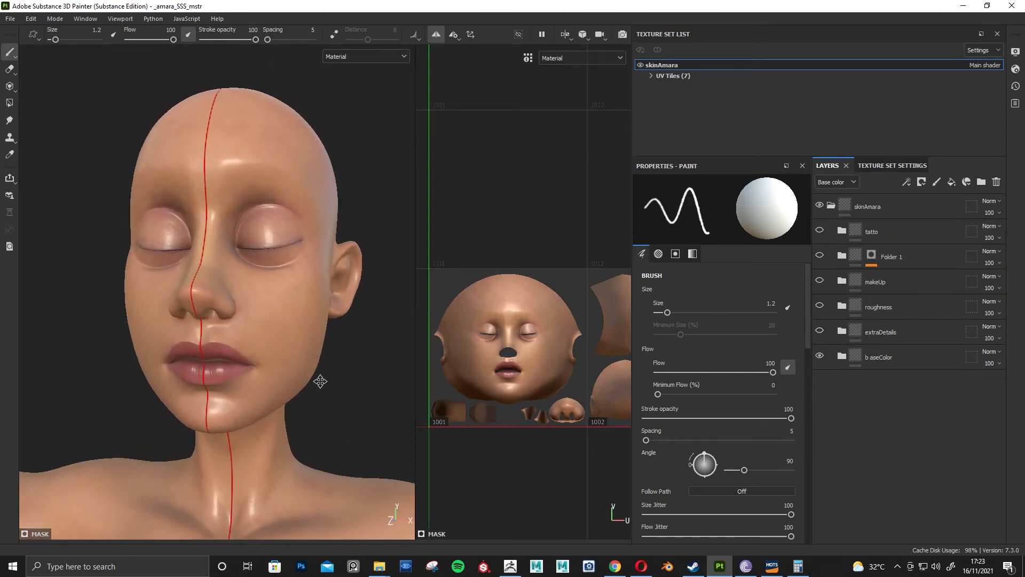
Show and expand the extraDetails group and examine the skinCrack detail on the face.
{"action": "left_click", "coordinate": [915, 360]}
{"action": "mouse_move", "coordinate": [268, 439]}
{"action": "middle_mouse_down"}
{"action": "mouse_move", "coordinate": [275, 413]}
{"action": "mouse_move", "coordinate": [250, 379]}
{"action": "middle_mouse_up"}
{"action": "left_click", "coordinate": [902, 332]}
{"action": "left_click_drag", "start_coordinate": [319, 368], "coordinate": [297, 392], "text": "alt"}
{"action": "left_click", "coordinate": [841, 331]}
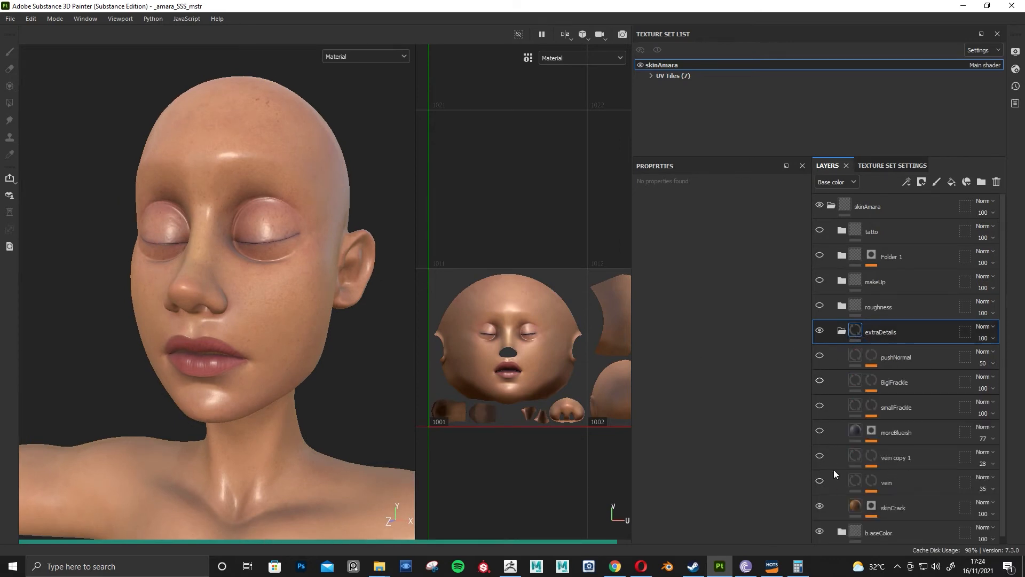
{"action": "right_click_drag", "start_coordinate": [288, 382], "coordinate": [331, 407], "text": "alt"}
{"action": "left_click_drag", "start_coordinate": [332, 407], "coordinate": [308, 383], "text": "alt"}
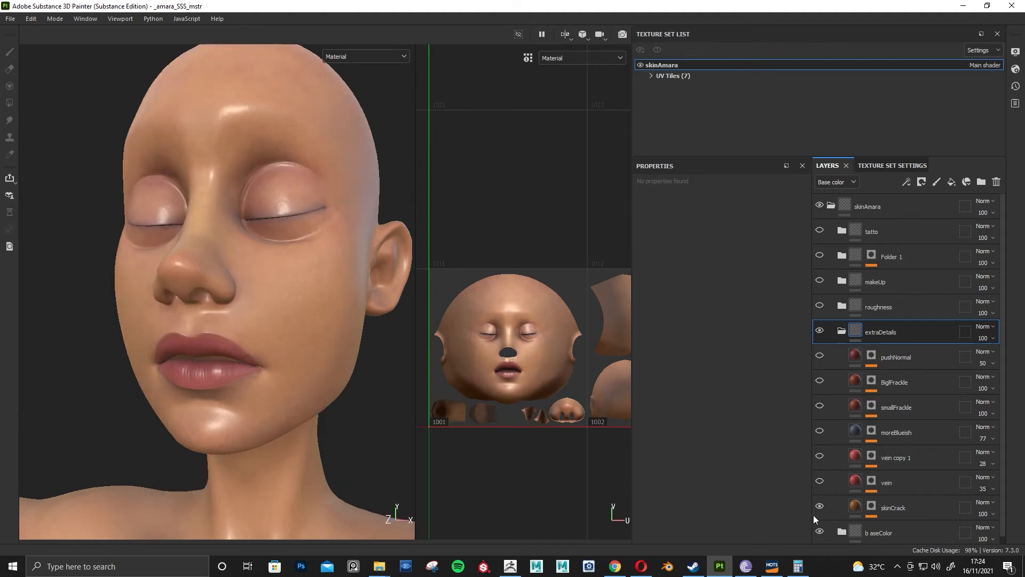
{"action": "left_click_drag", "start_coordinate": [314, 400], "coordinate": [463, 422], "text": "alt"}
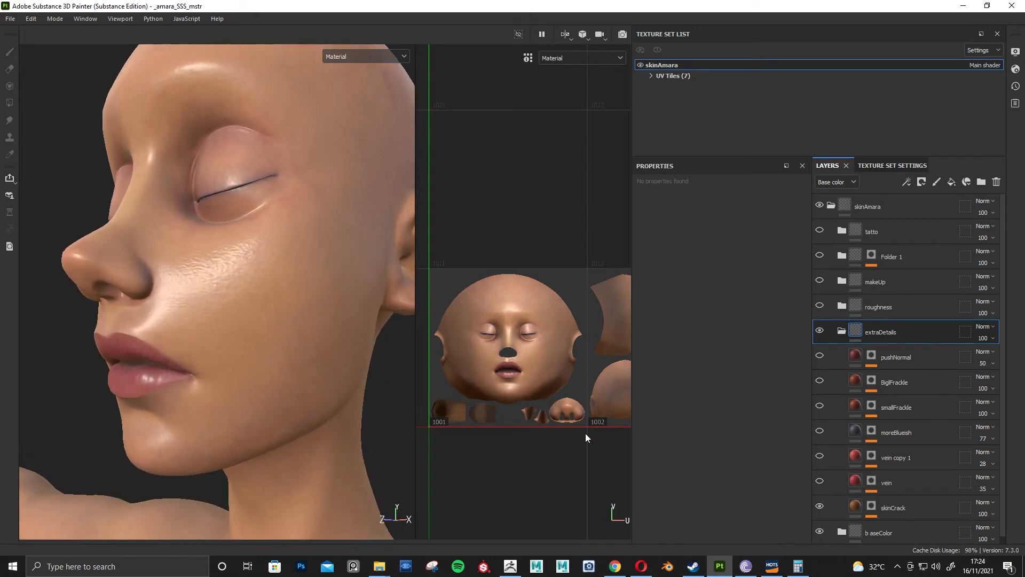
Select the skinCrack mask and compare the face with the layer hidden and shown.
{"action": "left_click", "coordinate": [880, 512]}
{"action": "mouse_move", "coordinate": [307, 414]}
{"action": "left_mouse_down", "text": "alt"}
{"action": "mouse_move", "coordinate": [327, 362]}
{"action": "mouse_move", "coordinate": [180, 404]}
{"action": "mouse_move", "coordinate": [322, 394]}
{"action": "mouse_move", "coordinate": [318, 427]}
{"action": "mouse_move", "coordinate": [306, 390]}
{"action": "mouse_move", "coordinate": [315, 385]}
{"action": "left_mouse_up", "text": "alt"}
{"action": "key", "text": "m"}
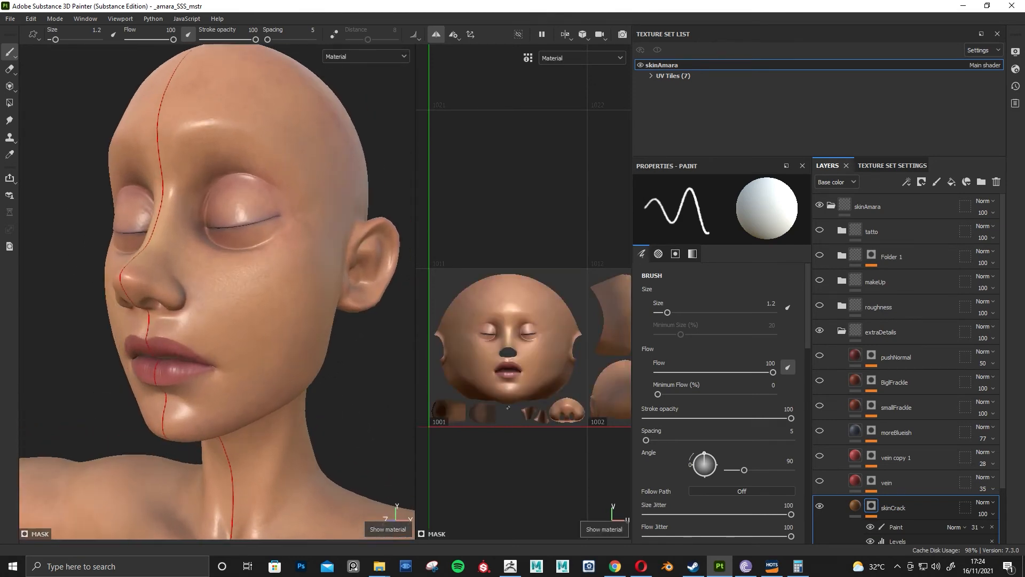
{"action": "scroll", "coordinate": [897, 492], "scroll_direction": "down", "scroll_amount": 2}
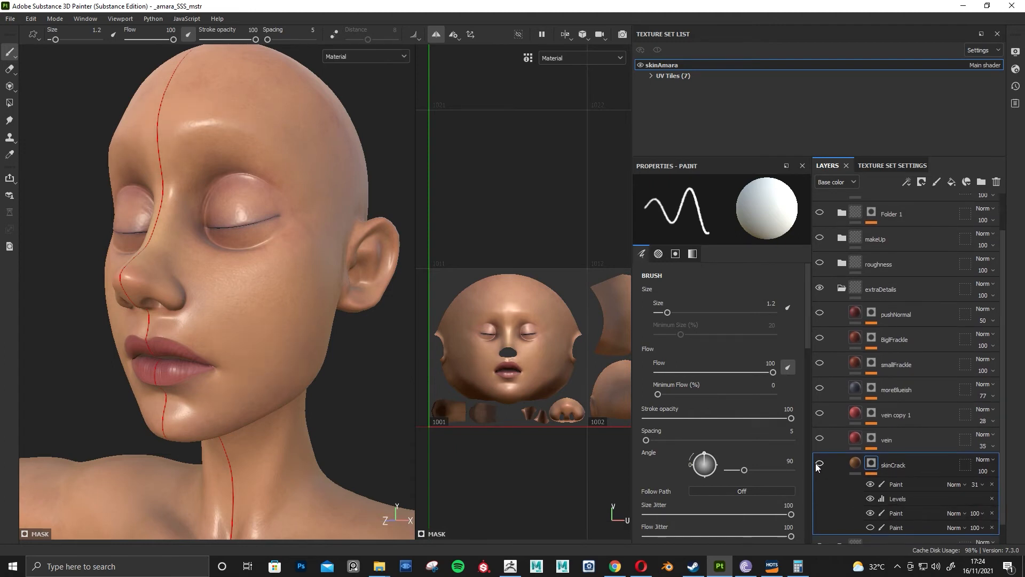
{"action": "left_click_drag", "start_coordinate": [267, 344], "coordinate": [321, 449], "text": "alt"}
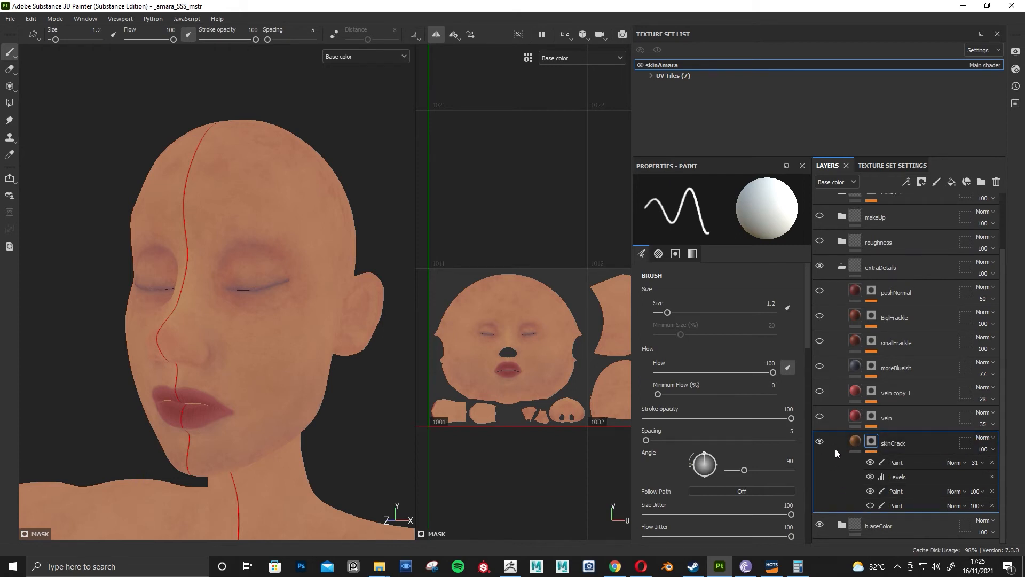
Show the vein layer and examine its grunge_marble_veins fill in the Mask view.
{"action": "scroll", "coordinate": [355, 428], "scroll_direction": "up", "scroll_amount": 2}
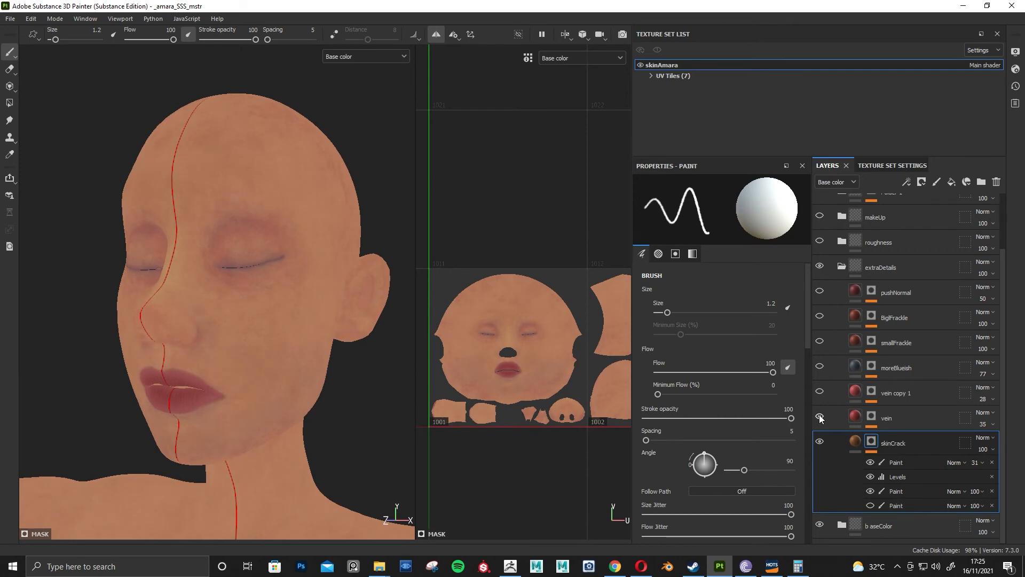
{"action": "right_click_drag", "start_coordinate": [277, 358], "coordinate": [284, 414], "text": "alt"}
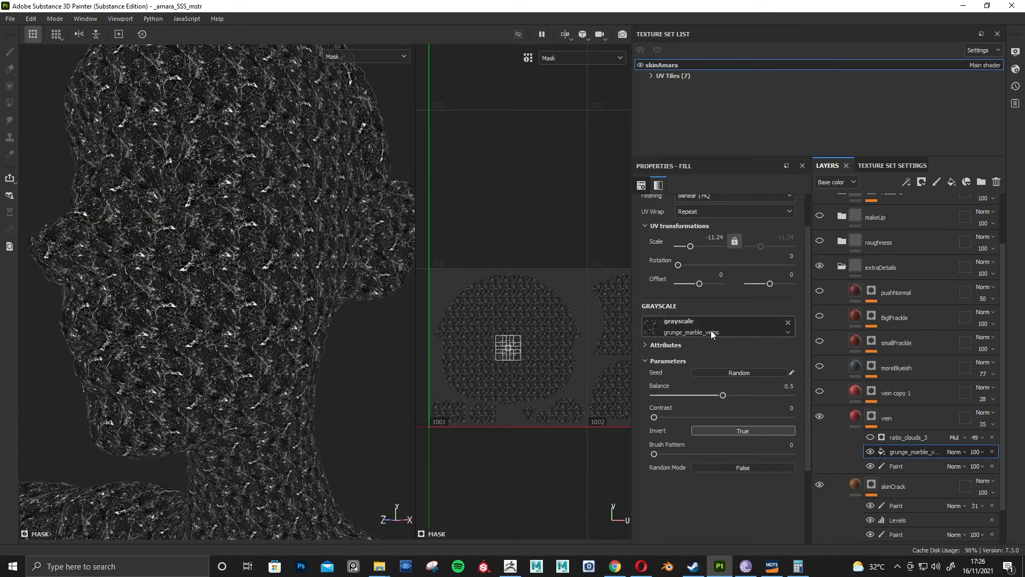
{"action": "middle_click_drag", "start_coordinate": [265, 401], "coordinate": [326, 400], "text": "alt"}
{"action": "right_click_drag", "start_coordinate": [325, 400], "coordinate": [309, 380], "text": "alt"}
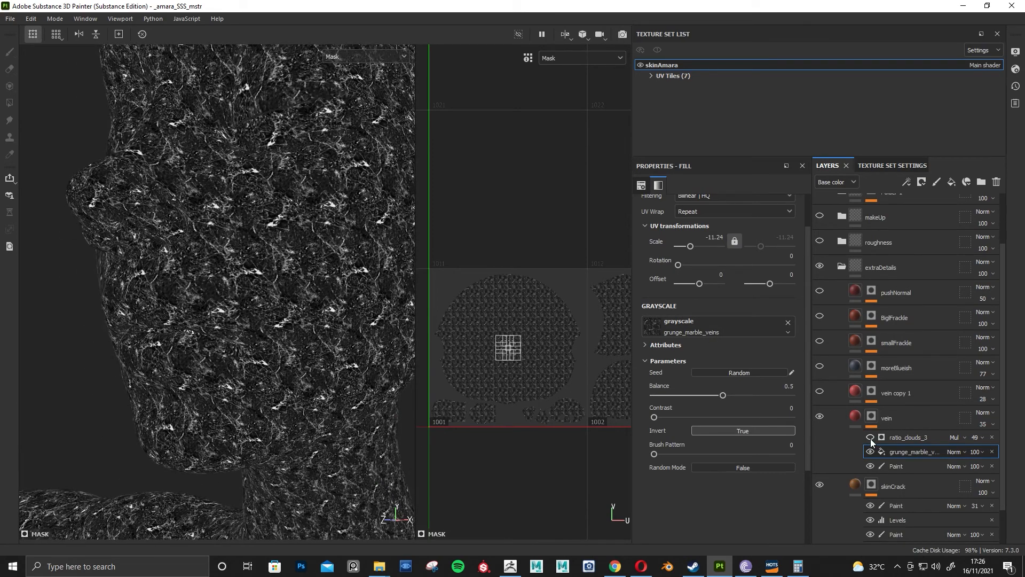
Enable ratio_clouds_3 in the vein mask and examine the masked vein pattern on the head.
{"action": "left_click", "coordinate": [870, 438]}
{"action": "right_click_drag", "start_coordinate": [77, 376], "coordinate": [230, 362], "text": "alt"}
{"action": "middle_click_drag", "start_coordinate": [230, 361], "coordinate": [196, 327], "text": "alt"}
{"action": "right_click_drag", "start_coordinate": [195, 327], "coordinate": [235, 376], "text": "alt"}
{"action": "mouse_move", "coordinate": [235, 377]}
{"action": "left_mouse_down", "text": "alt"}
{"action": "mouse_move", "coordinate": [279, 399]}
{"action": "mouse_move", "coordinate": [254, 377]}
{"action": "left_mouse_up", "text": "alt"}
Examine the vein layer's effect on the cheek in the Material view and the Base color view.
{"action": "key", "text": "m"}
{"action": "right_click_drag", "start_coordinate": [254, 377], "coordinate": [272, 403], "text": "alt"}
{"action": "middle_click_drag", "start_coordinate": [273, 403], "coordinate": [280, 333], "text": "alt"}
{"action": "right_click_drag", "start_coordinate": [279, 334], "coordinate": [308, 373], "text": "alt"}
{"action": "key", "text": "c"}
{"action": "left_click_drag", "start_coordinate": [327, 397], "coordinate": [274, 374], "text": "alt"}
{"action": "right_click_drag", "start_coordinate": [186, 347], "coordinate": [323, 367], "text": "alt"}
{"action": "middle_click_drag", "start_coordinate": [323, 368], "coordinate": [317, 406], "text": "alt"}
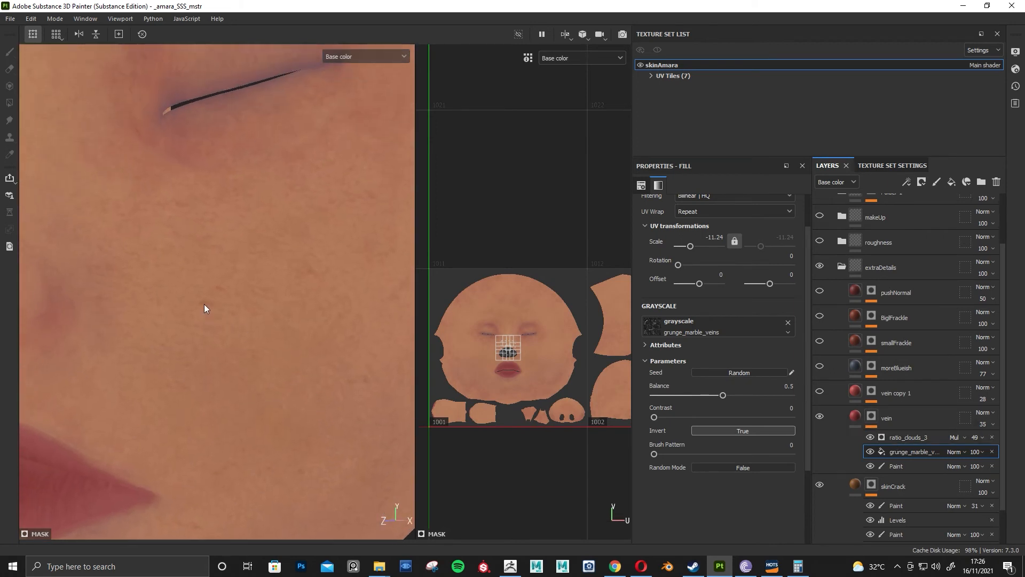
{"action": "left_click_drag", "start_coordinate": [231, 295], "coordinate": [284, 415], "text": "alt"}
{"action": "mouse_move", "coordinate": [270, 362]}
{"action": "left_mouse_down", "text": "alt"}
{"action": "mouse_move", "coordinate": [235, 405]}
{"action": "mouse_move", "coordinate": [300, 393]}
{"action": "mouse_move", "coordinate": [295, 418]}
{"action": "mouse_move", "coordinate": [273, 380]}
{"action": "left_mouse_up", "text": "alt"}
Show the vein copy 1 layer and examine its painted vein mask across the face.
{"action": "scroll", "coordinate": [273, 375], "scroll_direction": "up", "scroll_amount": 1}
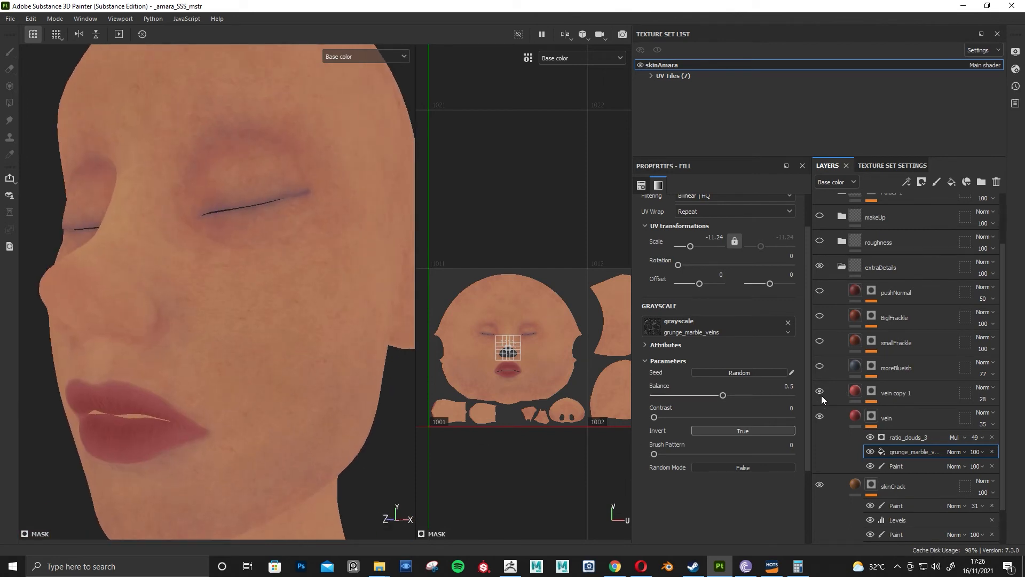
{"action": "left_click", "coordinate": [871, 393]}
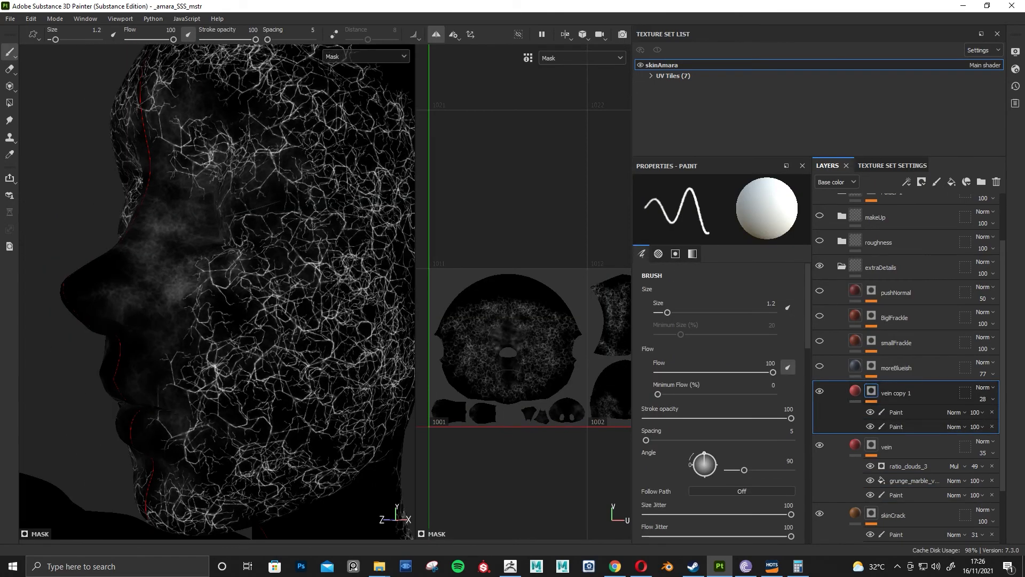
{"action": "right_click_drag", "start_coordinate": [234, 350], "coordinate": [215, 327], "text": "alt"}
{"action": "left_click_drag", "start_coordinate": [215, 327], "coordinate": [257, 350], "text": "alt"}
{"action": "right_click_drag", "start_coordinate": [256, 349], "coordinate": [305, 407], "text": "alt"}
{"action": "key", "text": "m"}
{"action": "left_click", "coordinate": [871, 392], "text": "alt"}
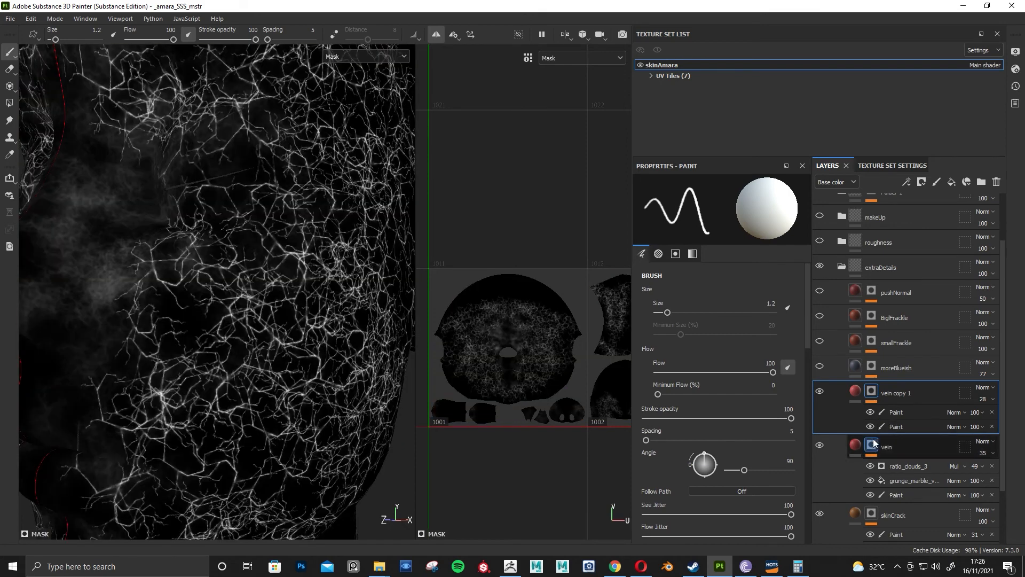
Hide the upper Paint effect in the vein copy 1 mask and examine the lower Paint effect alone.
{"action": "left_click", "coordinate": [870, 413]}
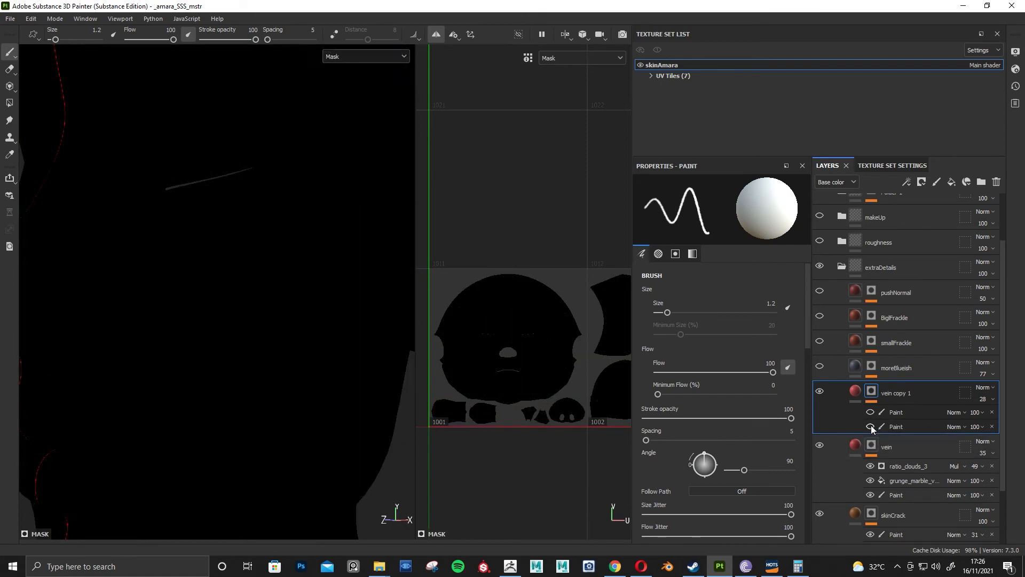
{"action": "left_click", "coordinate": [870, 426]}
{"action": "right_click_drag", "start_coordinate": [173, 325], "coordinate": [234, 327], "text": "alt"}
{"action": "mouse_move", "coordinate": [233, 327]}
{"action": "left_mouse_down", "text": "alt"}
{"action": "mouse_move", "coordinate": [298, 362]}
{"action": "mouse_move", "coordinate": [368, 359]}
{"action": "left_mouse_up", "text": "alt"}
Look over the Veins and Veins Small brushes in the Assets window and close it.
{"action": "left_click_drag", "start_coordinate": [1024, 110], "coordinate": [535, 80]}
{"action": "left_click", "coordinate": [793, 131]}
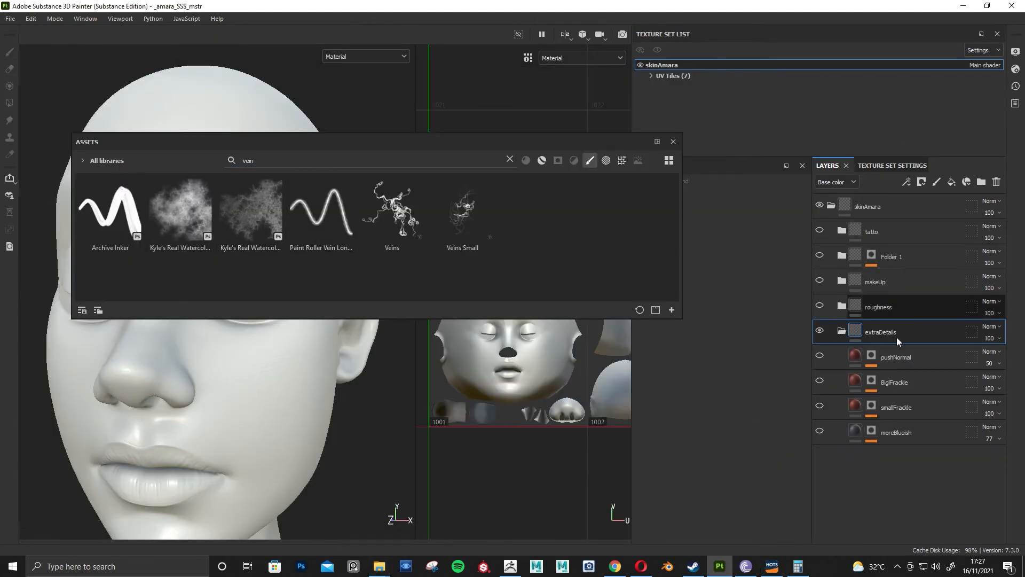
{"action": "left_click_drag", "start_coordinate": [379, 143], "coordinate": [423, 187]}
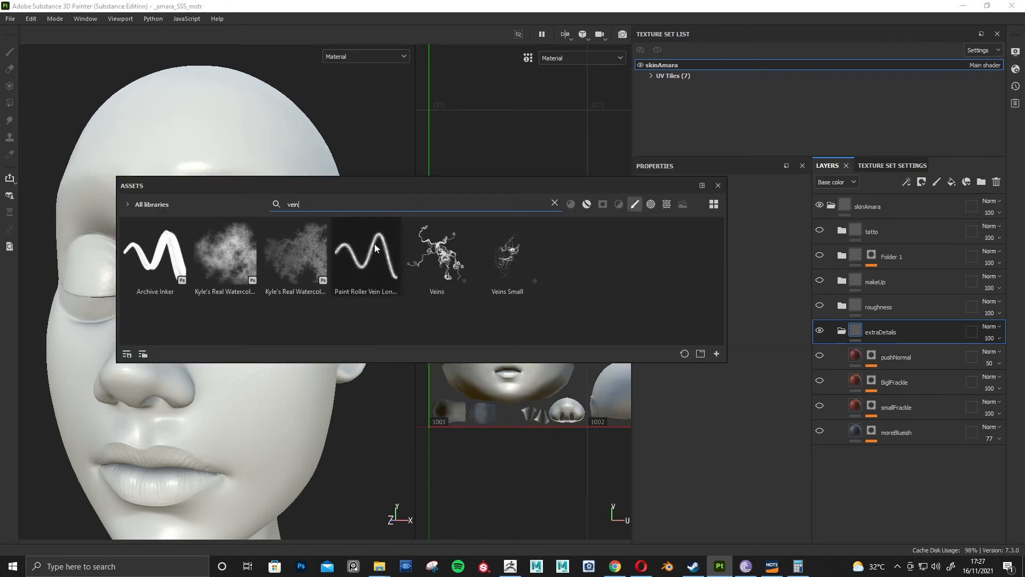
{"action": "left_click", "coordinate": [718, 187]}
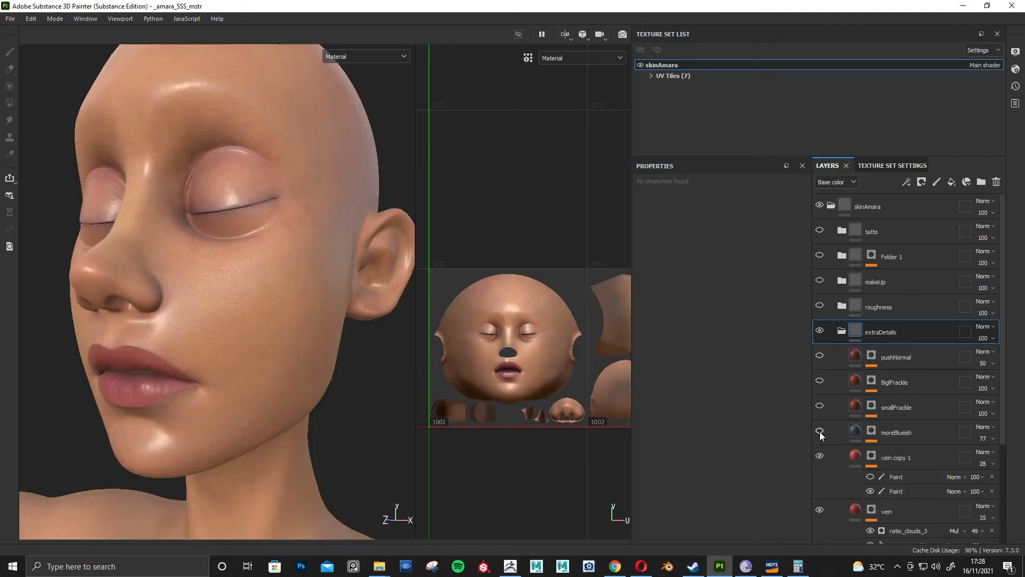
Show the moreBlueish layer in extraDetails and examine its tint around the eyes and nose.
{"action": "left_click", "coordinate": [819, 431]}
{"action": "left_click", "coordinate": [820, 430]}
{"action": "left_click_drag", "start_coordinate": [227, 379], "coordinate": [208, 295], "text": "alt"}
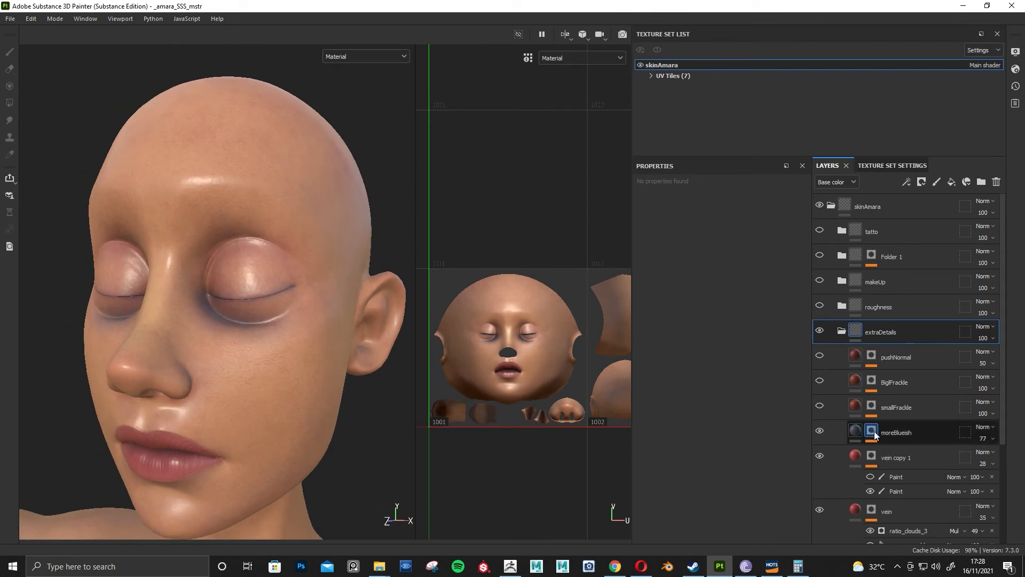
{"action": "left_click_drag", "start_coordinate": [260, 339], "coordinate": [299, 366], "text": "alt"}
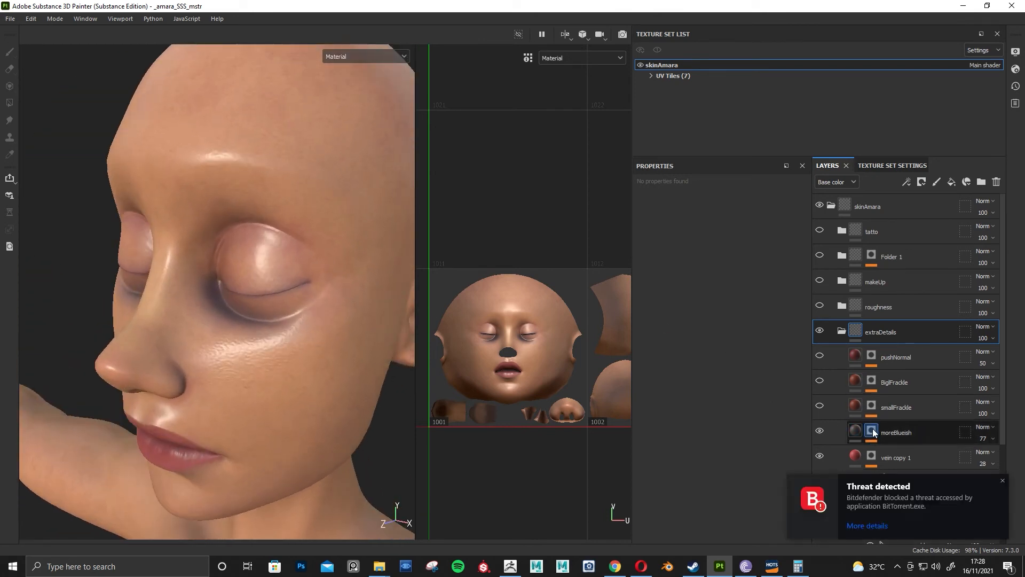
Examine the moreBlueish layer's mask on the face and return to the material view.
{"action": "left_click", "coordinate": [875, 433], "text": "alt"}
{"action": "left_click_drag", "start_coordinate": [114, 315], "coordinate": [213, 340], "text": "alt"}
{"action": "right_click_drag", "start_coordinate": [213, 340], "coordinate": [183, 344], "text": "alt"}
{"action": "key", "text": "m"}
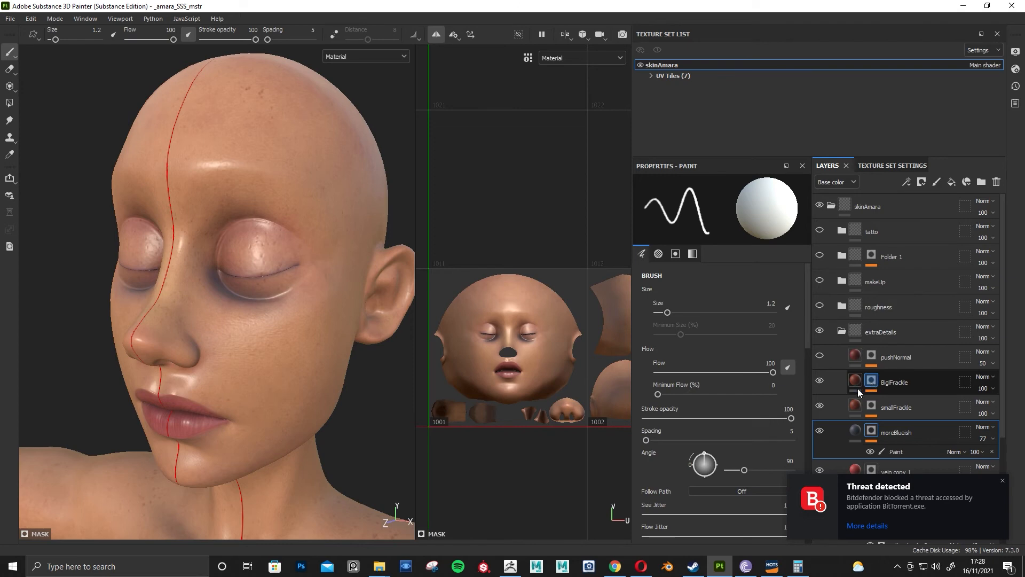
Open the BigFrackle layer's mask effects and compare the cheek with the freckles on and off.
{"action": "left_click", "coordinate": [869, 382], "text": "alt"}
{"action": "left_click_drag", "start_coordinate": [208, 309], "coordinate": [213, 242], "text": "alt"}
{"action": "right_click_drag", "start_coordinate": [213, 242], "coordinate": [337, 394], "text": "alt"}
{"action": "left_click_drag", "start_coordinate": [337, 394], "coordinate": [267, 339], "text": "alt"}
{"action": "left_click", "coordinate": [819, 382]}
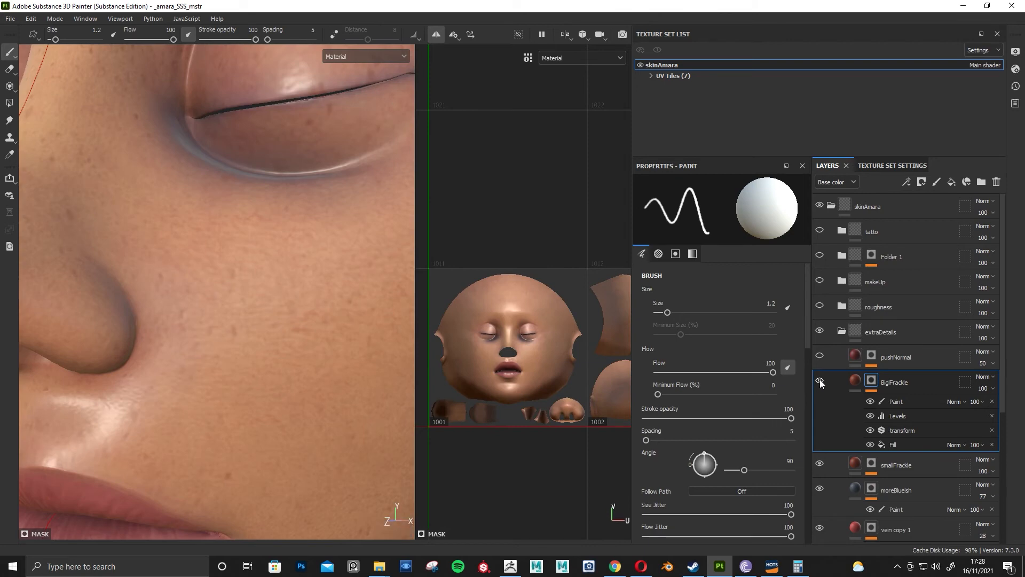
{"action": "right_click_drag", "start_coordinate": [178, 315], "coordinate": [214, 267], "text": "alt"}
Hide the Paint, Levels and transform effects in the BigFrackle mask and inspect the Fill's freckle _03 grayscale source.
{"action": "left_click", "coordinate": [870, 401]}
{"action": "left_click", "coordinate": [870, 416]}
{"action": "left_click", "coordinate": [868, 430]}
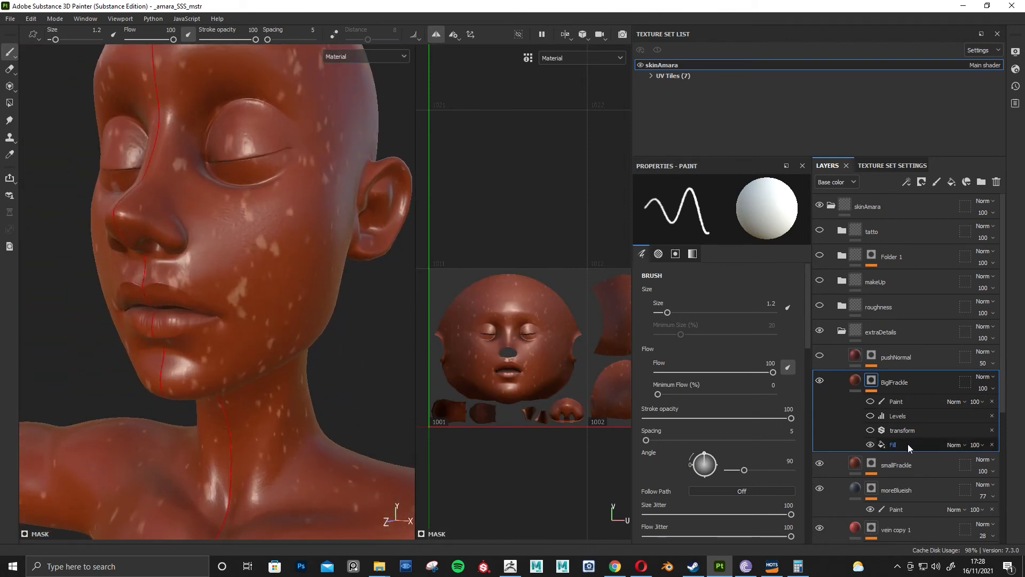
{"action": "left_click", "coordinate": [907, 444]}
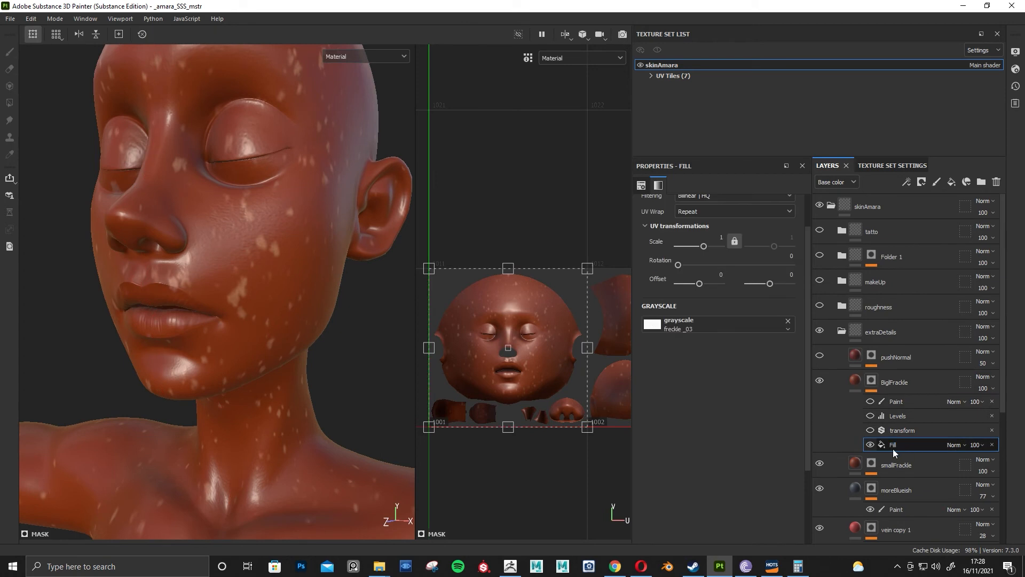
{"action": "left_click", "coordinate": [691, 327]}
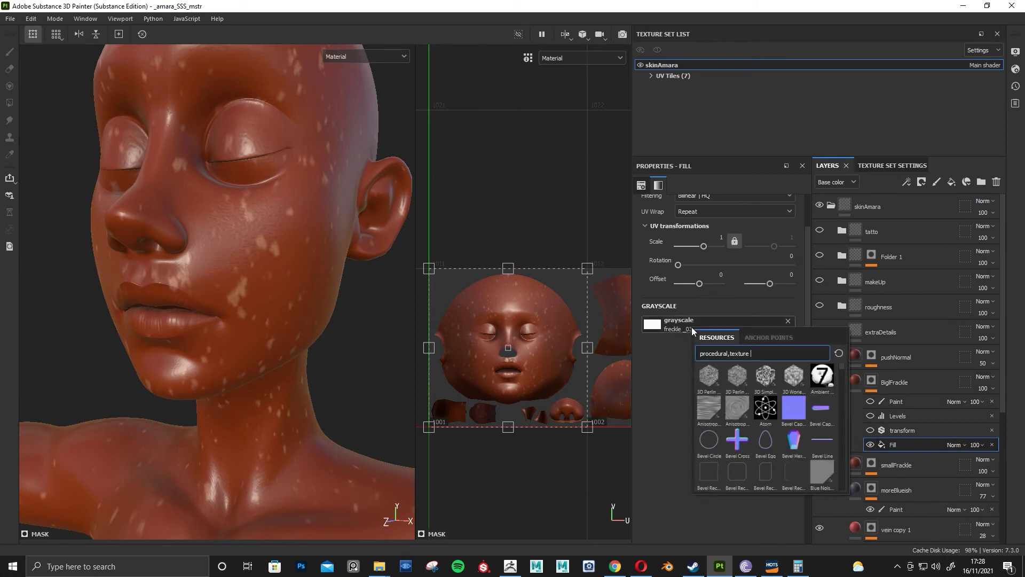
{"action": "left_click", "coordinate": [658, 367]}
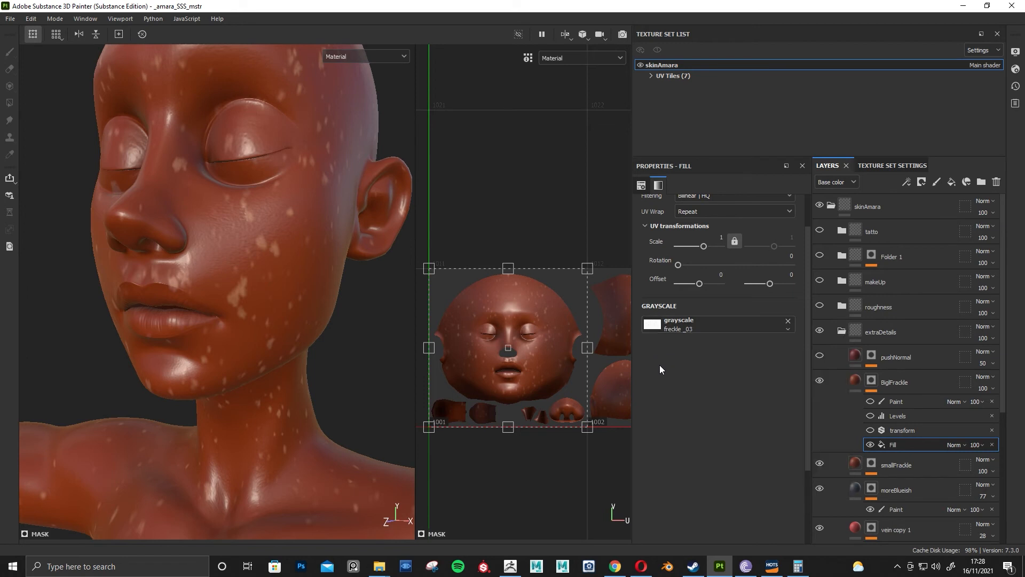
Re-enable the transform, Levels and Paint effects in the BigFrackle mask one by one, examining each on the face.
{"action": "left_click", "coordinate": [866, 431]}
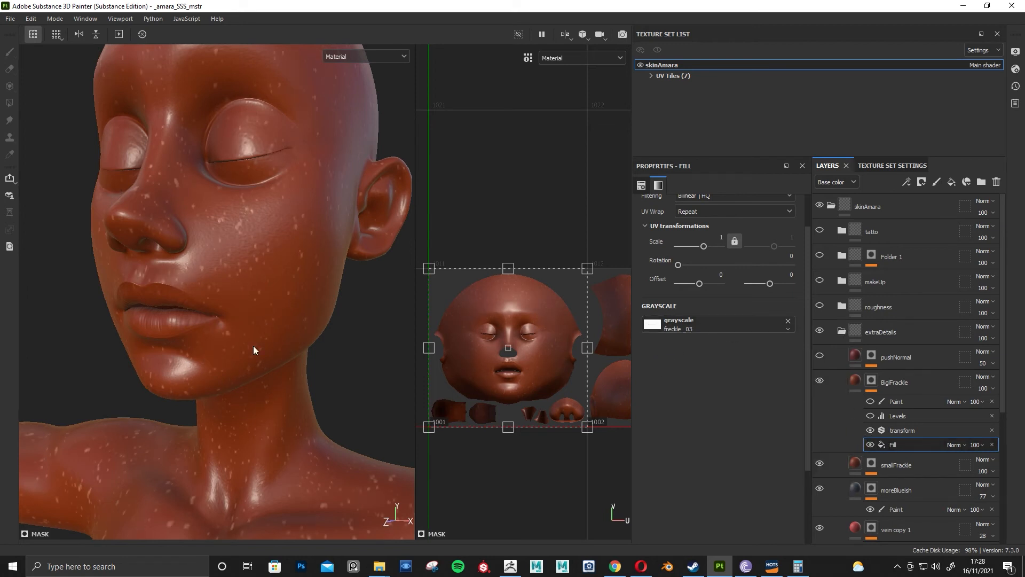
{"action": "middle_click_drag", "start_coordinate": [253, 347], "coordinate": [284, 307], "text": "alt"}
{"action": "right_click_drag", "start_coordinate": [284, 306], "coordinate": [473, 381], "text": "alt"}
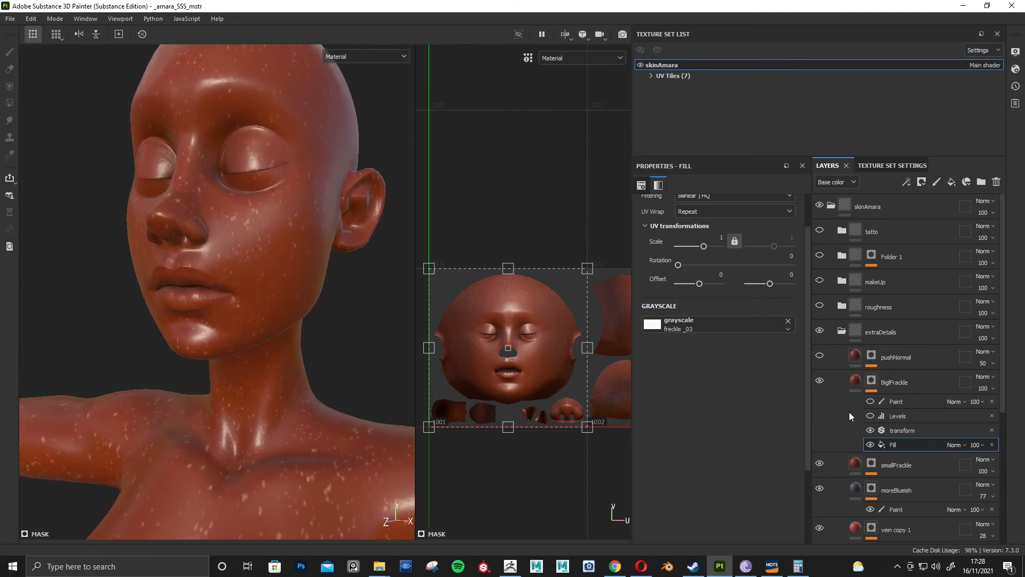
{"action": "left_click", "coordinate": [871, 416]}
{"action": "right_click_drag", "start_coordinate": [200, 299], "coordinate": [251, 313], "text": "alt"}
{"action": "middle_click_drag", "start_coordinate": [282, 314], "coordinate": [226, 356], "text": "alt"}
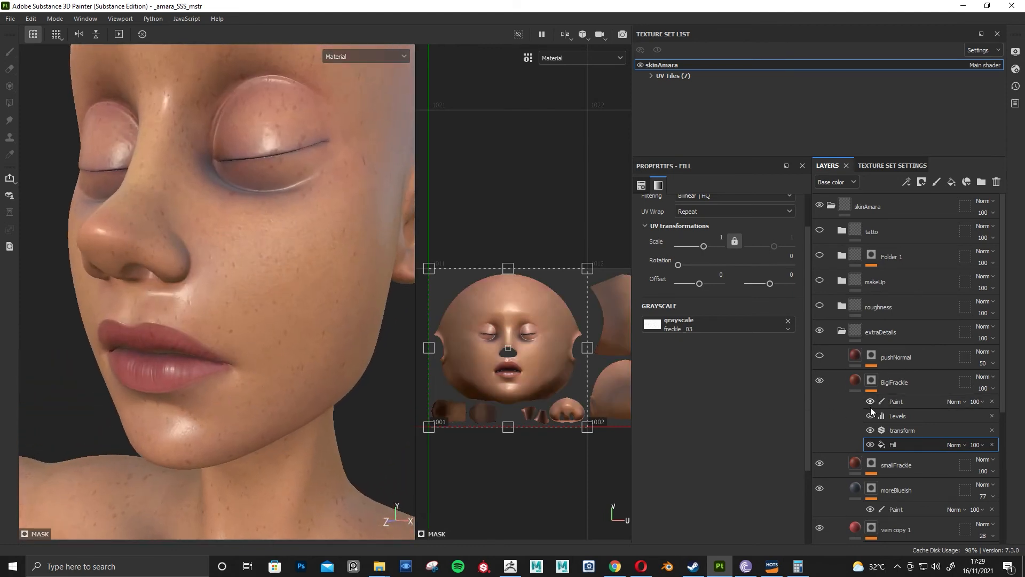
{"action": "left_click", "coordinate": [870, 401]}
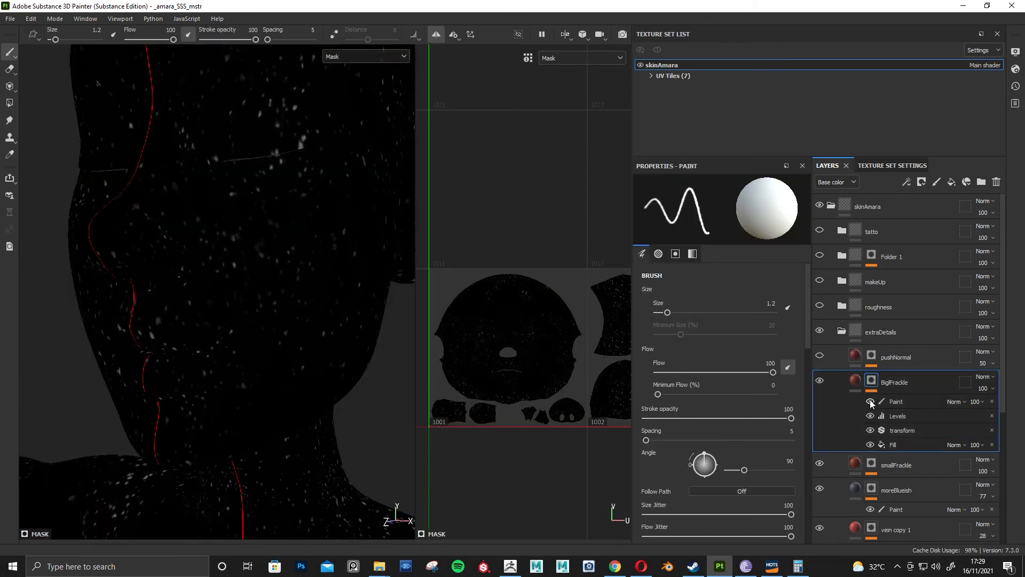
Examine the complete BigFrackle mask across the head and body, ending in the material view.
{"action": "right_click_drag", "start_coordinate": [240, 333], "coordinate": [63, 217], "text": "alt"}
{"action": "left_click_drag", "start_coordinate": [160, 267], "coordinate": [249, 293], "text": "alt"}
{"action": "right_click_drag", "start_coordinate": [250, 295], "coordinate": [363, 327], "text": "alt"}
{"action": "left_click_drag", "start_coordinate": [363, 327], "coordinate": [275, 312], "text": "alt"}
{"action": "right_click_drag", "start_coordinate": [275, 312], "coordinate": [304, 320], "text": "alt"}
{"action": "left_click_drag", "start_coordinate": [304, 320], "coordinate": [300, 327], "text": "alt"}
{"action": "right_click_drag", "start_coordinate": [299, 327], "coordinate": [300, 300], "text": "alt"}
{"action": "key", "text": "m"}
Show the pushNormal layer in extraDetails and display its mask alone on the model.
{"action": "left_click", "coordinate": [819, 357]}
{"action": "left_click_drag", "start_coordinate": [265, 319], "coordinate": [229, 310], "text": "alt"}
{"action": "right_click_drag", "start_coordinate": [229, 310], "coordinate": [277, 336], "text": "alt"}
{"action": "left_click", "coordinate": [872, 356], "text": "alt"}
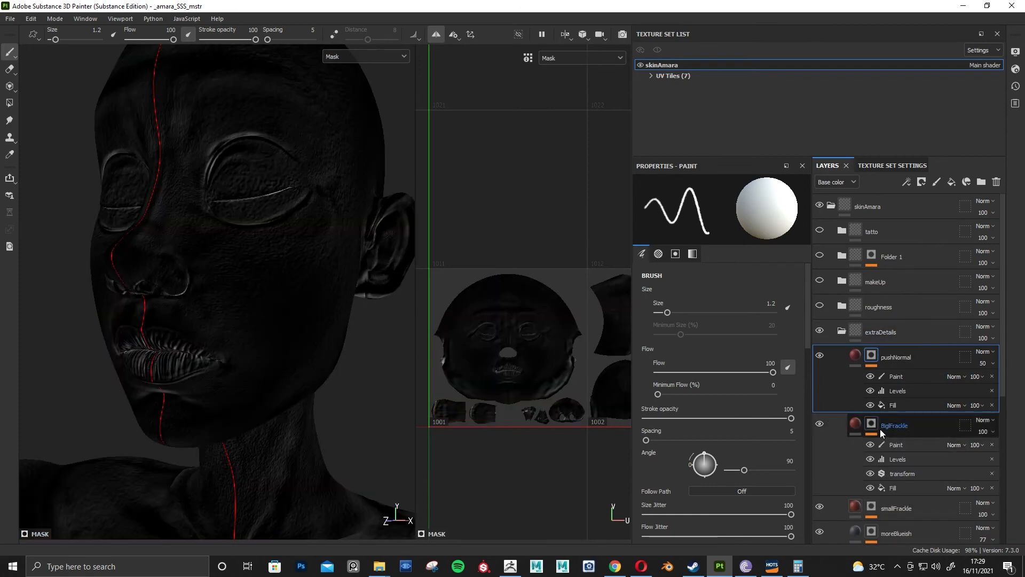
Inspect the Fill's normal map source in the pushNormal mask, re-enable Levels and examine its settings and skin relief.
{"action": "left_click", "coordinate": [906, 405]}
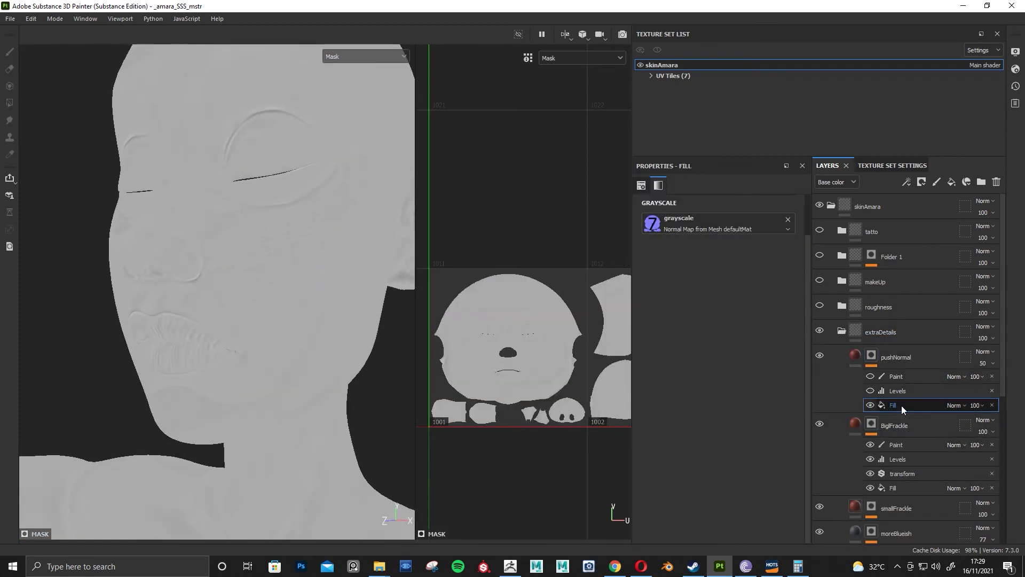
{"action": "left_click", "coordinate": [870, 390]}
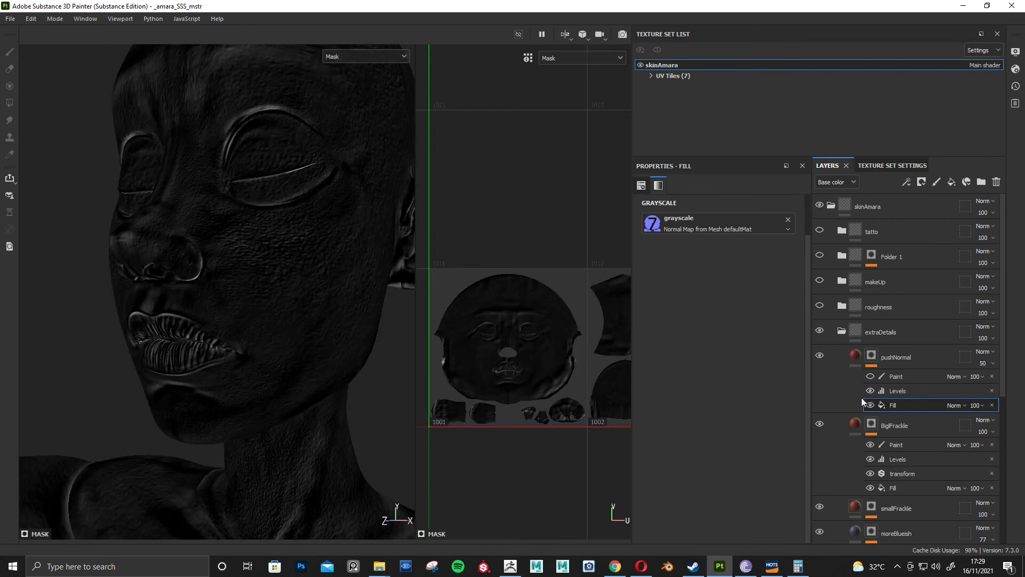
{"action": "left_click", "coordinate": [908, 391]}
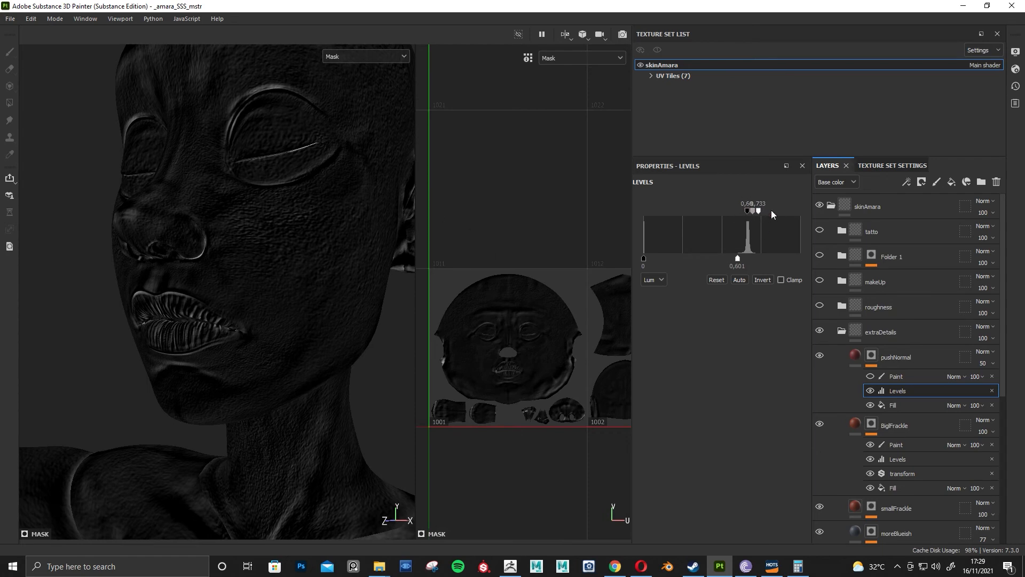
{"action": "right_click_drag", "start_coordinate": [251, 342], "coordinate": [282, 388], "text": "alt"}
{"action": "left_click_drag", "start_coordinate": [282, 388], "coordinate": [291, 353], "text": "alt"}
{"action": "right_click_drag", "start_coordinate": [290, 353], "coordinate": [208, 279], "text": "alt"}
{"action": "middle_click_drag", "start_coordinate": [208, 280], "coordinate": [297, 304], "text": "alt"}
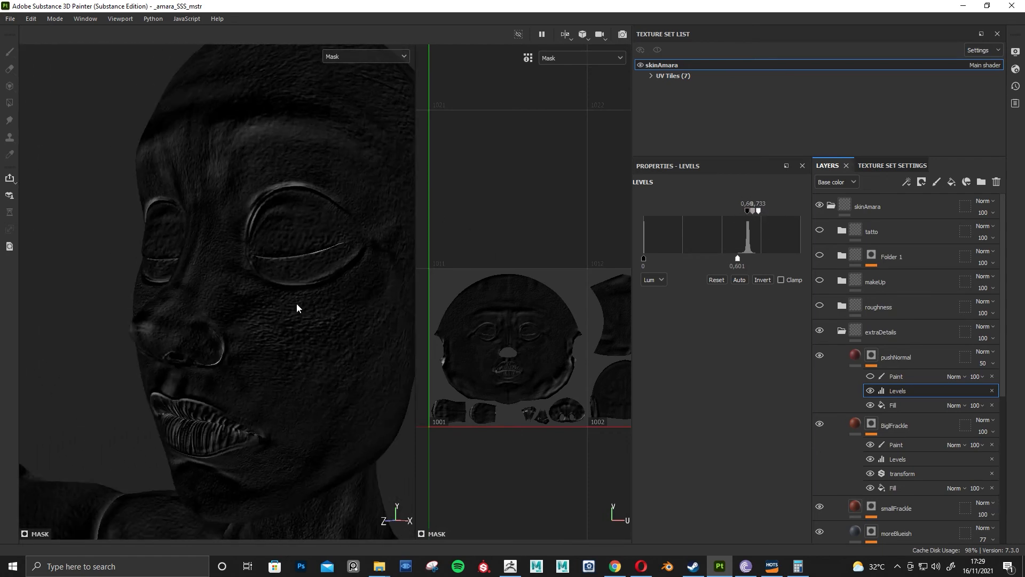
{"action": "mouse_move", "coordinate": [296, 307]}
{"action": "left_mouse_down", "text": "alt"}
{"action": "mouse_move", "coordinate": [270, 304]}
{"action": "mouse_move", "coordinate": [279, 304]}
{"action": "left_mouse_up", "text": "alt"}
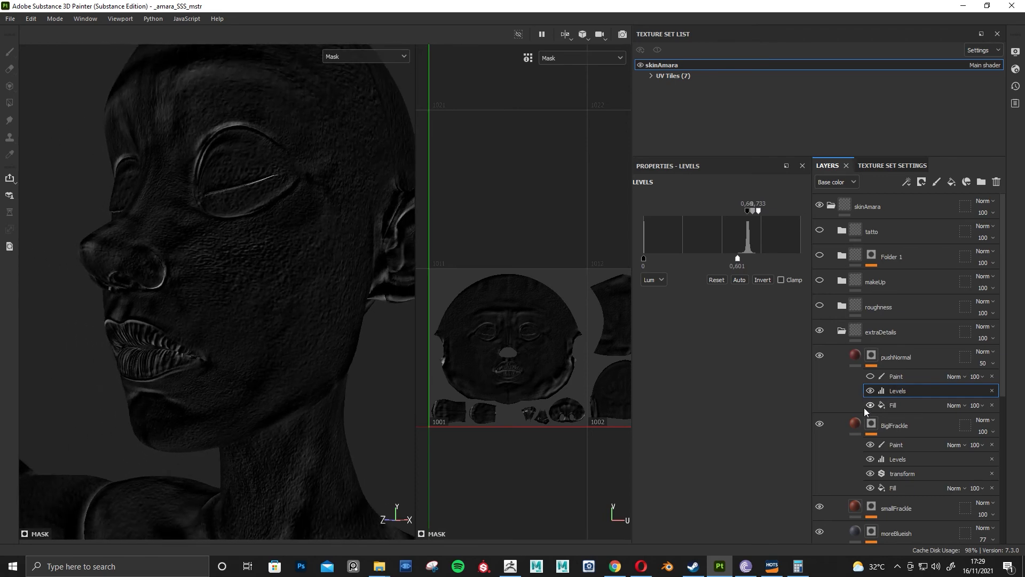
Re-enable the Paint effect in the pushNormal mask and toggle it to compare the painted areas on the face.
{"action": "left_click", "coordinate": [870, 377]}
{"action": "mouse_move", "coordinate": [216, 280]}
{"action": "left_mouse_down", "text": "alt"}
{"action": "mouse_move", "coordinate": [223, 315]}
{"action": "mouse_move", "coordinate": [254, 320]}
{"action": "left_mouse_up", "text": "alt"}
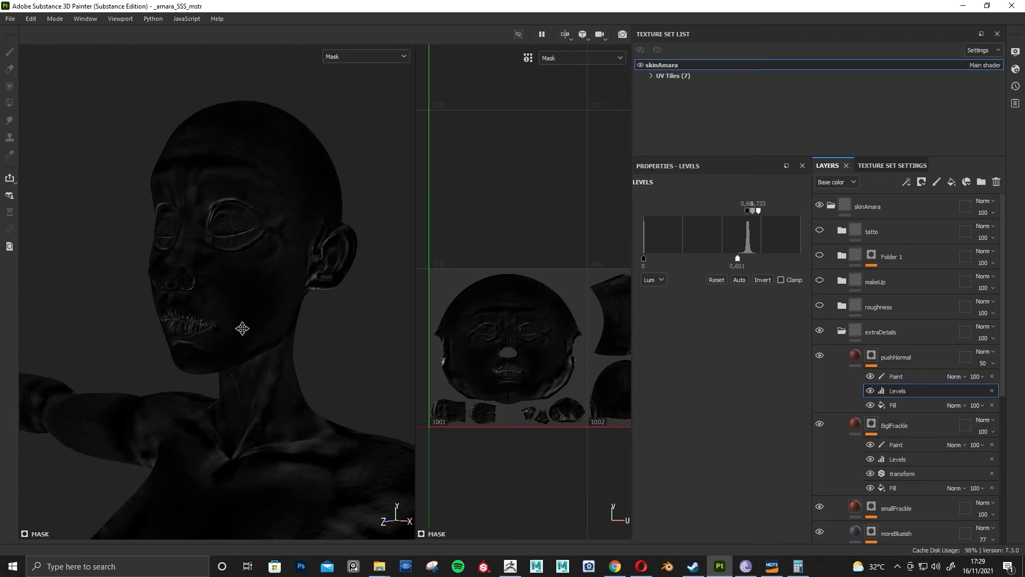
{"action": "right_click_drag", "start_coordinate": [254, 320], "coordinate": [192, 290], "text": "alt"}
{"action": "middle_click_drag", "start_coordinate": [192, 291], "coordinate": [240, 314], "text": "alt"}
{"action": "left_click_drag", "start_coordinate": [240, 313], "coordinate": [281, 279], "text": "alt"}
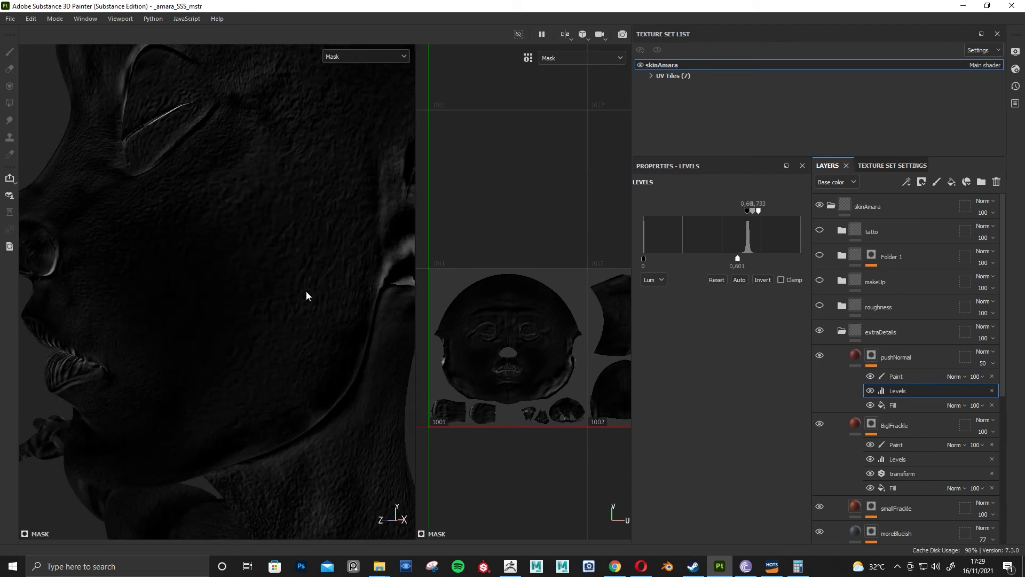
{"action": "right_click_drag", "start_coordinate": [280, 279], "coordinate": [291, 298], "text": "alt"}
{"action": "left_click_drag", "start_coordinate": [291, 297], "coordinate": [293, 300], "text": "alt"}
{"action": "left_click", "coordinate": [869, 377]}
{"action": "left_click", "coordinate": [870, 377]}
{"action": "left_click", "coordinate": [870, 377]}
{"action": "left_click", "coordinate": [870, 377]}
Return to the material view and examine the pushNormal layer's effect on the face.
{"action": "right_click_drag", "start_coordinate": [139, 303], "coordinate": [273, 295], "text": "alt"}
{"action": "middle_click_drag", "start_coordinate": [272, 295], "coordinate": [269, 336], "text": "alt"}
{"action": "key", "text": "m"}
{"action": "right_click_drag", "start_coordinate": [238, 302], "coordinate": [283, 343], "text": "alt"}
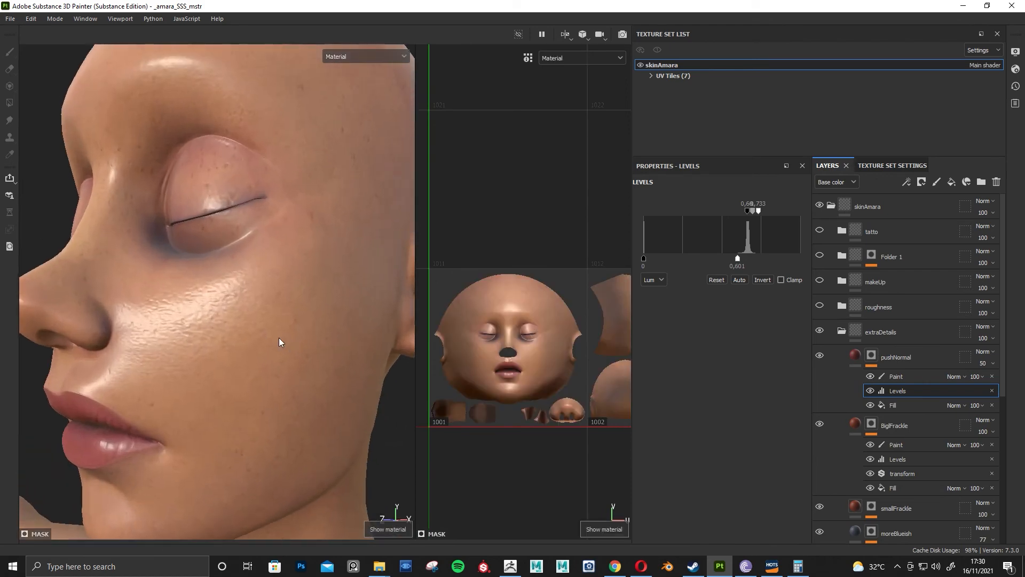
{"action": "left_click_drag", "start_coordinate": [284, 343], "coordinate": [321, 329], "text": "alt"}
{"action": "right_click_drag", "start_coordinate": [320, 330], "coordinate": [295, 304], "text": "alt"}
{"action": "left_click_drag", "start_coordinate": [294, 304], "coordinate": [342, 307], "text": "alt"}
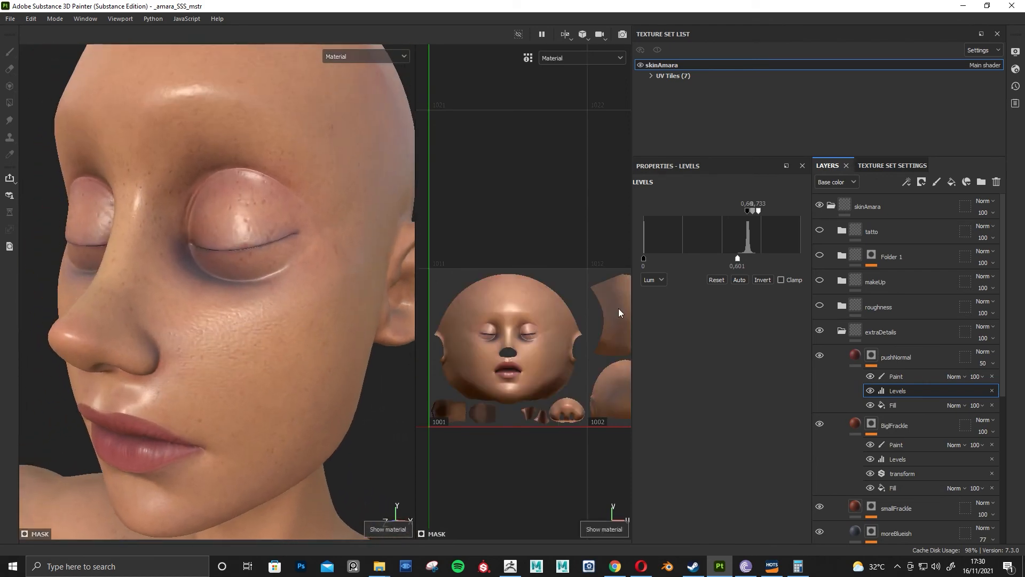
Collapse the extraDetails folder and show the roughness folder on the face.
{"action": "left_click", "coordinate": [841, 332]}
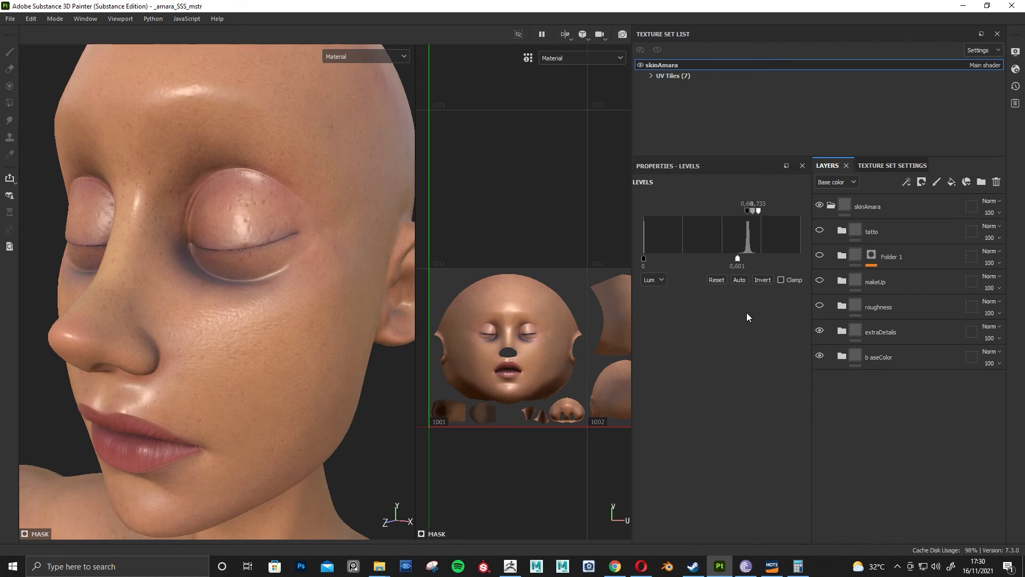
{"action": "right_click_drag", "start_coordinate": [356, 352], "coordinate": [307, 339], "text": "alt"}
{"action": "left_click_drag", "start_coordinate": [307, 339], "coordinate": [297, 322], "text": "alt"}
{"action": "right_click_drag", "start_coordinate": [297, 322], "coordinate": [336, 328], "text": "alt"}
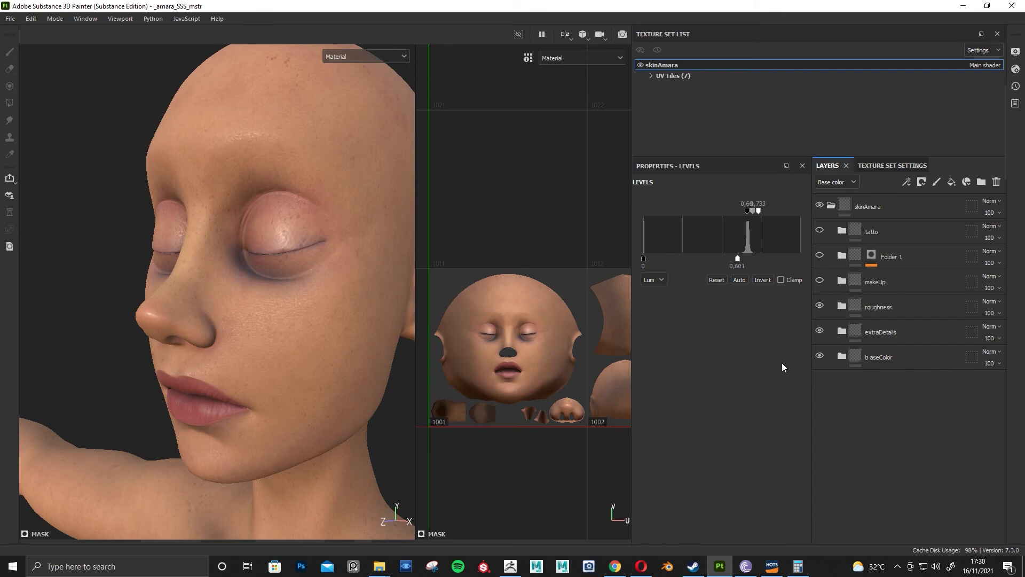
{"action": "mouse_move", "coordinate": [292, 369]}
{"action": "right_mouse_down", "text": "alt"}
{"action": "mouse_move", "coordinate": [273, 366]}
{"action": "mouse_move", "coordinate": [286, 378]}
{"action": "mouse_move", "coordinate": [289, 334]}
{"action": "mouse_move", "coordinate": [306, 345]}
{"action": "right_mouse_up", "text": "alt"}
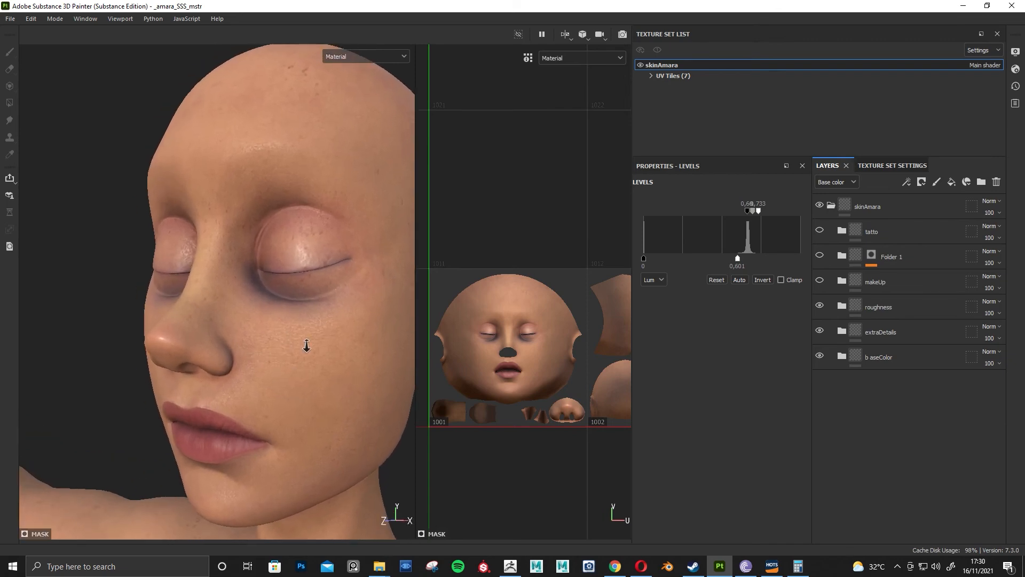
Rotate the environment lighting around the head and examine the skin's reflections.
{"action": "mouse_move", "coordinate": [190, 330]}
{"action": "right_mouse_down", "text": "shift"}
{"action": "mouse_move", "coordinate": [98, 315]}
{"action": "mouse_move", "coordinate": [165, 335]}
{"action": "right_mouse_up", "text": "shift"}
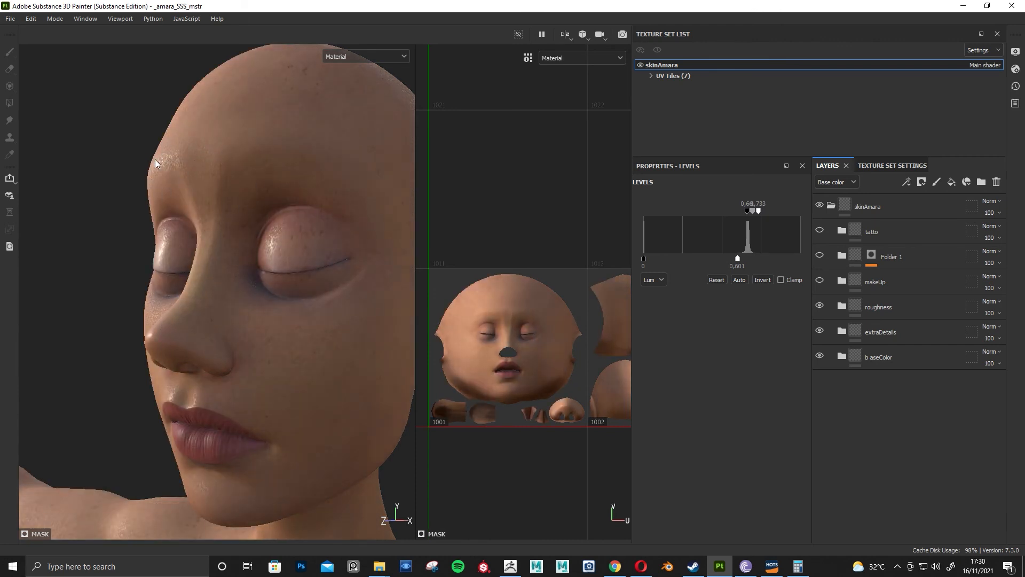
{"action": "right_click_drag", "start_coordinate": [232, 324], "coordinate": [227, 375], "text": "alt"}
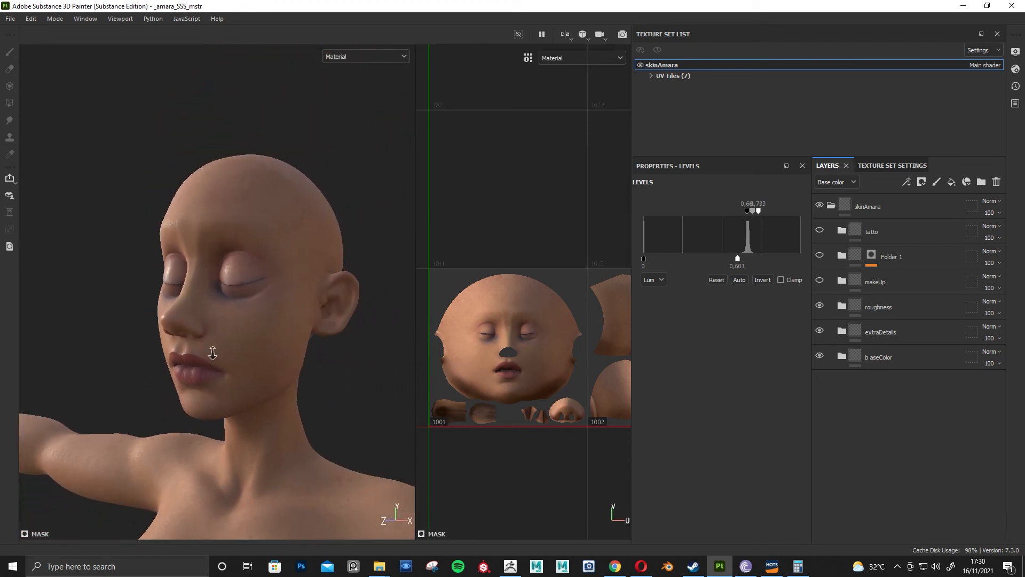
{"action": "middle_click_drag", "start_coordinate": [228, 375], "coordinate": [270, 332], "text": "alt"}
{"action": "mouse_move", "coordinate": [298, 359]}
{"action": "right_mouse_down", "text": "shift"}
{"action": "mouse_move", "coordinate": [313, 373]}
{"action": "mouse_move", "coordinate": [304, 361]}
{"action": "right_mouse_up", "text": "shift"}
{"action": "middle_click_drag", "start_coordinate": [305, 361], "coordinate": [279, 376], "text": "alt"}
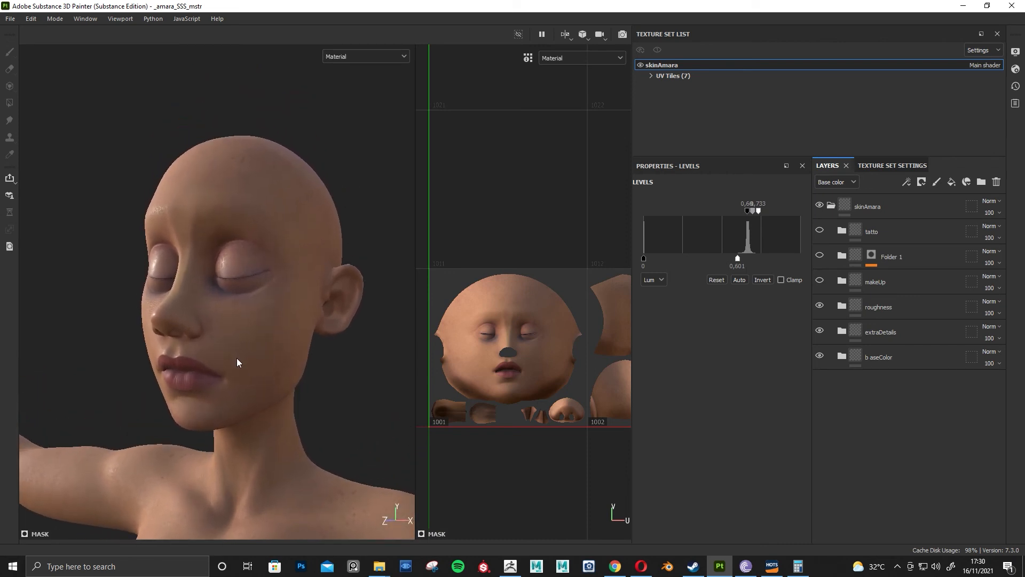
{"action": "scroll", "coordinate": [253, 335], "scroll_direction": "up", "scroll_amount": 2}
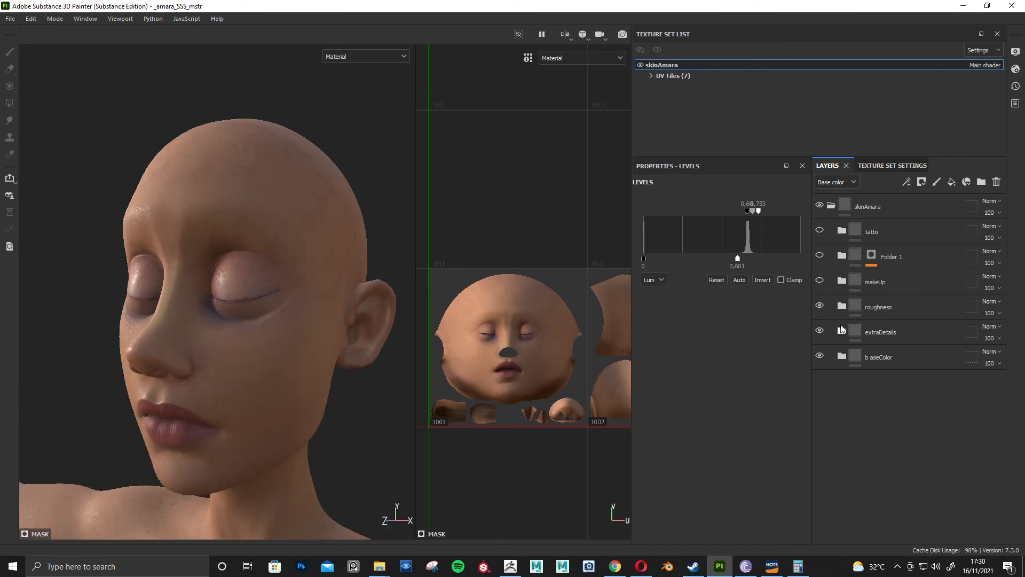
Expand the roughness folder with only its base layer shown and inspect the Roughness channel on the model.
{"action": "left_click", "coordinate": [842, 306]}
{"action": "left_click_drag", "start_coordinate": [194, 325], "coordinate": [238, 318], "text": "alt"}
{"action": "scroll", "coordinate": [243, 323], "scroll_direction": "up", "scroll_amount": 2}
{"action": "mouse_move", "coordinate": [232, 304]}
{"action": "right_mouse_down", "text": "shift"}
{"action": "mouse_move", "coordinate": [248, 305]}
{"action": "mouse_move", "coordinate": [232, 307]}
{"action": "right_mouse_up", "text": "shift"}
{"action": "key", "text": "c"}
{"action": "key", "text": "c"}
{"action": "key", "text": "c"}
{"action": "key", "text": "c"}
{"action": "left_click_drag", "start_coordinate": [193, 308], "coordinate": [291, 328], "text": "alt"}
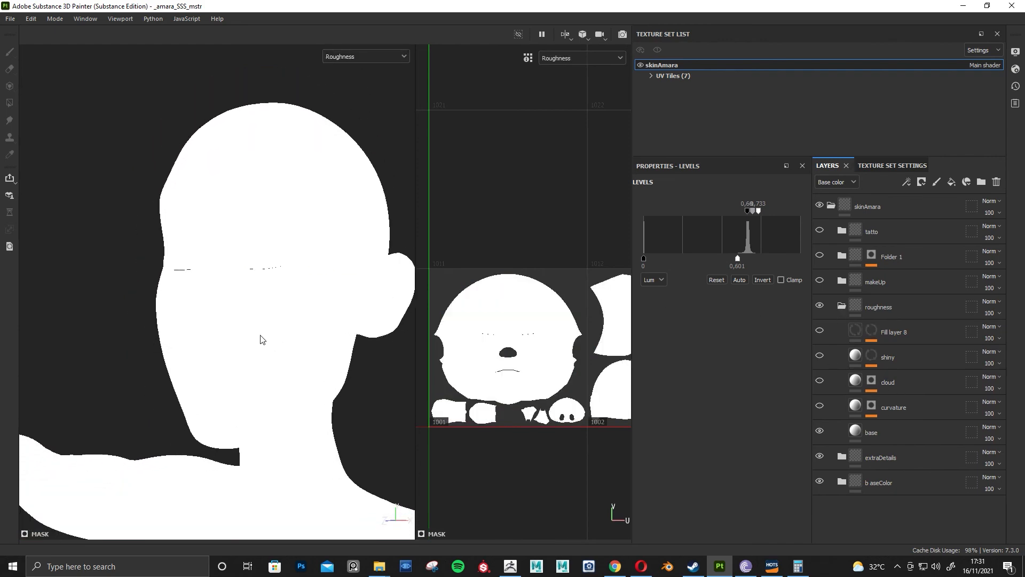
Show the curvature layer in the roughness folder, examine its mask and return to the material view.
{"action": "key", "text": "m"}
{"action": "left_click", "coordinate": [819, 406]}
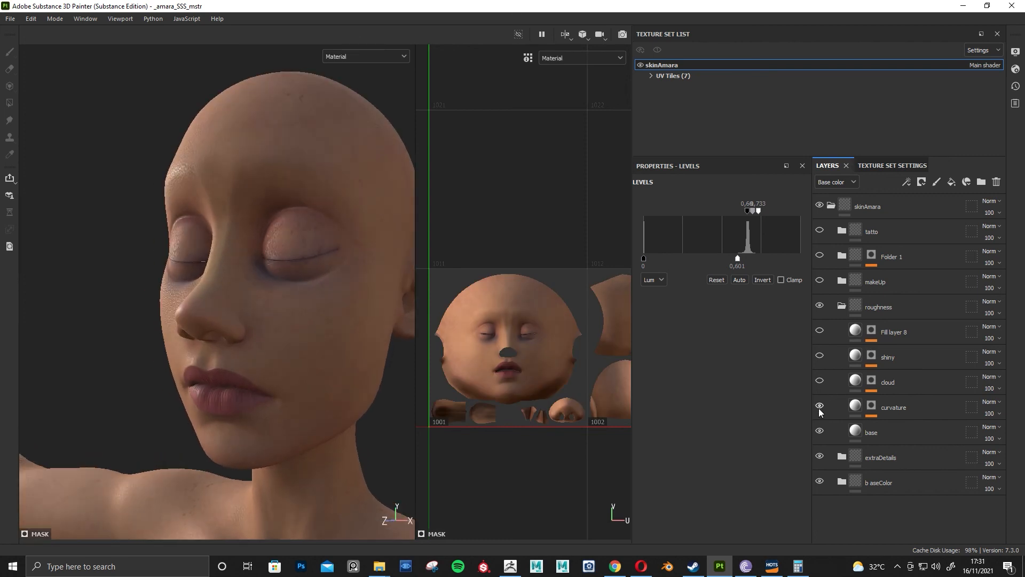
{"action": "left_click", "coordinate": [871, 405]}
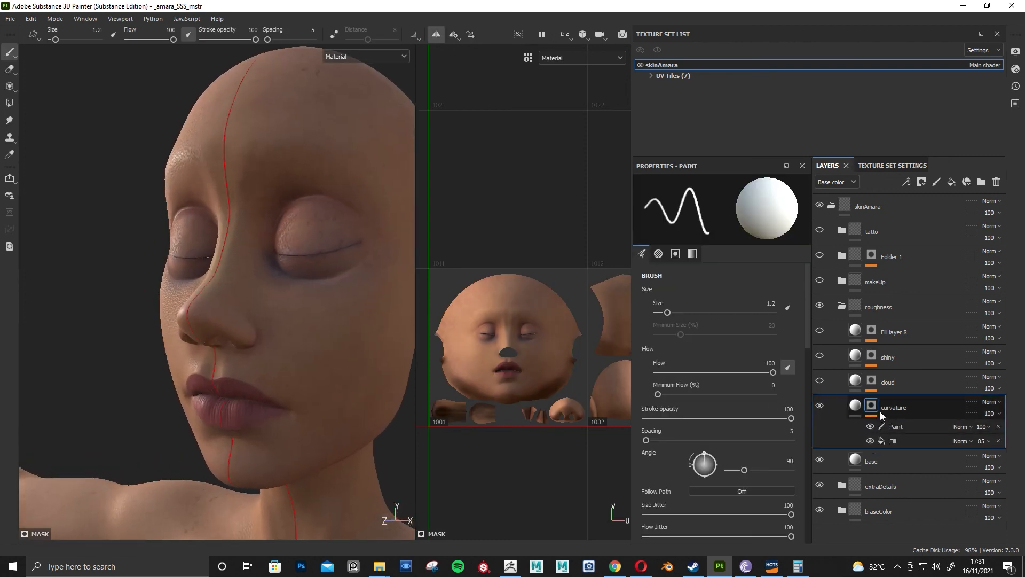
{"action": "left_click", "coordinate": [902, 443]}
{"action": "left_click", "coordinate": [871, 406], "text": "alt"}
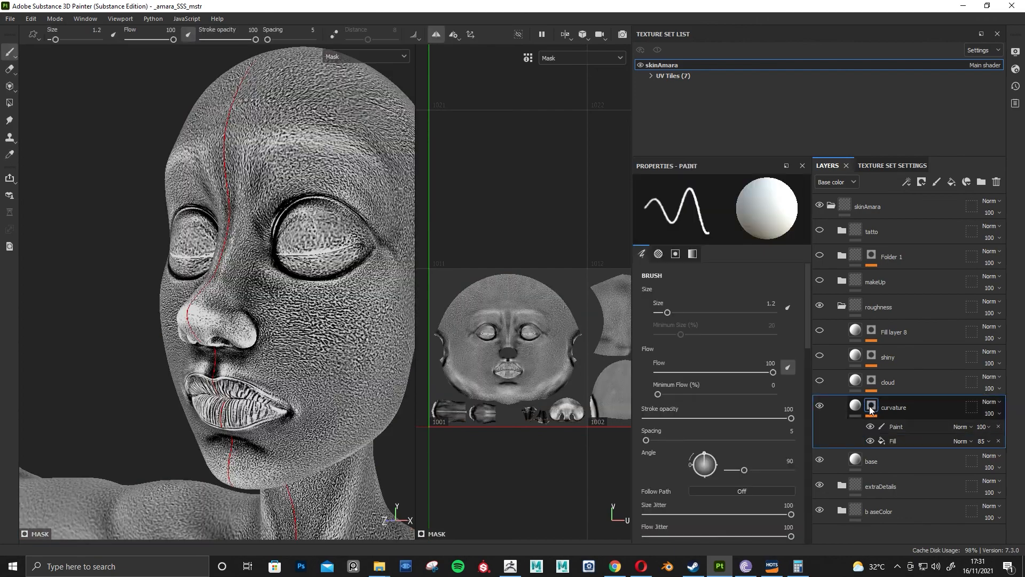
{"action": "middle_click_drag", "start_coordinate": [203, 385], "coordinate": [204, 309], "text": "alt"}
{"action": "scroll", "coordinate": [206, 310], "scroll_direction": "down", "scroll_amount": 3}
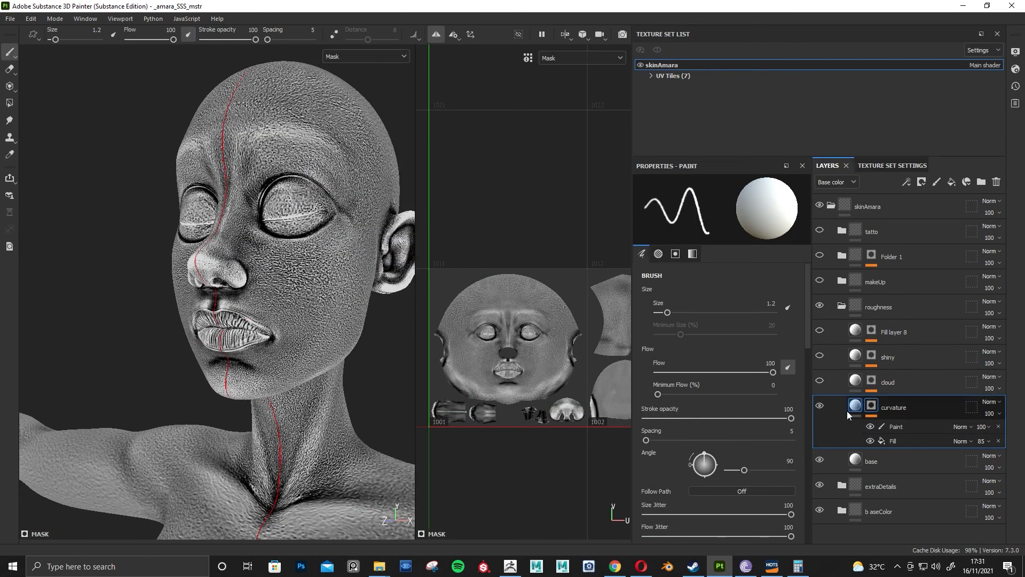
{"action": "key", "text": "m"}
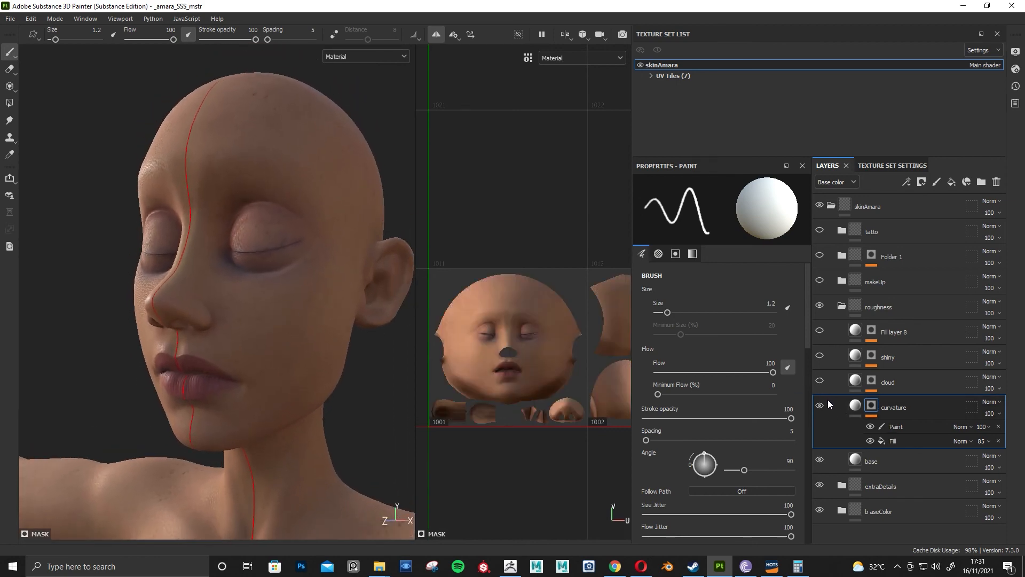
Show the cloud layer in the roughness folder and examine its mask and its effect under rotated lighting.
{"action": "left_click", "coordinate": [819, 381]}
{"action": "middle_click_drag", "start_coordinate": [298, 359], "coordinate": [293, 323], "text": "alt"}
{"action": "scroll", "coordinate": [293, 324], "scroll_direction": "up", "scroll_amount": 1}
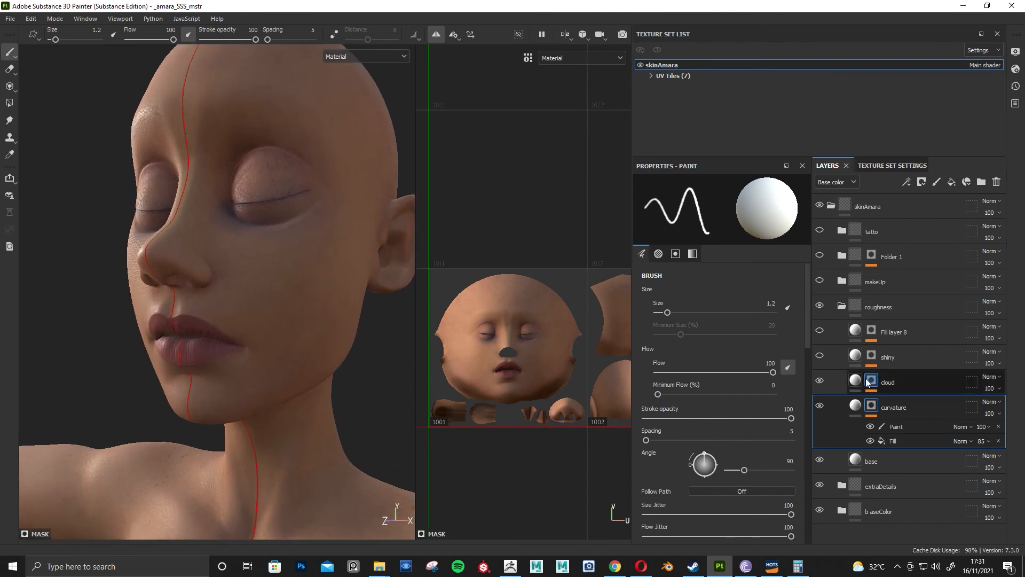
{"action": "left_click", "coordinate": [872, 381], "text": "alt"}
{"action": "left_click_drag", "start_coordinate": [225, 352], "coordinate": [288, 368], "text": "alt"}
{"action": "key", "text": "m"}
{"action": "right_click_drag", "start_coordinate": [210, 338], "coordinate": [356, 391], "text": "alt"}
{"action": "right_click_drag", "start_coordinate": [289, 366], "coordinate": [243, 347], "text": "shift"}
Show the shiny layer and Fill layer 8 in the roughness folder and inspect the skin around the nose.
{"action": "left_click", "coordinate": [819, 355]}
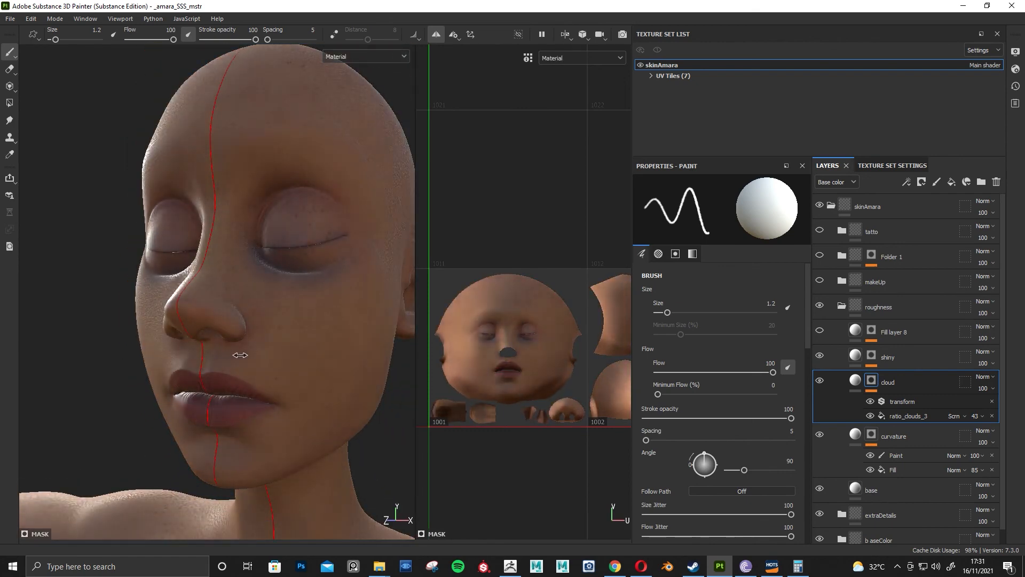
{"action": "left_click", "coordinate": [819, 330]}
{"action": "left_click_drag", "start_coordinate": [256, 361], "coordinate": [278, 366], "text": "alt"}
{"action": "right_click_drag", "start_coordinate": [278, 366], "coordinate": [302, 357], "text": "alt"}
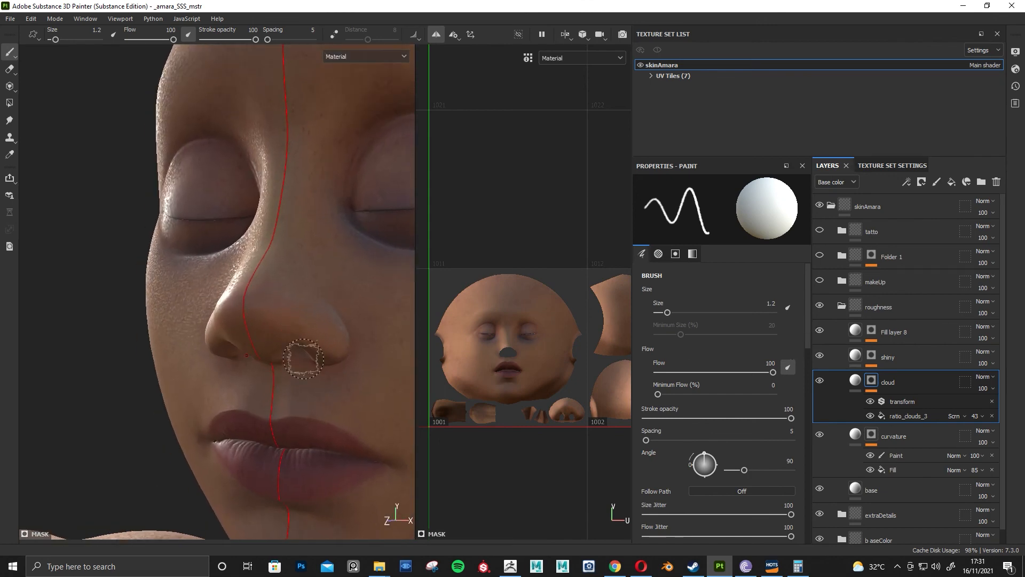
Toggle Fill layer 8 off and on to compare its effect on the face's reflections.
{"action": "left_click", "coordinate": [819, 332]}
{"action": "left_click", "coordinate": [819, 331]}
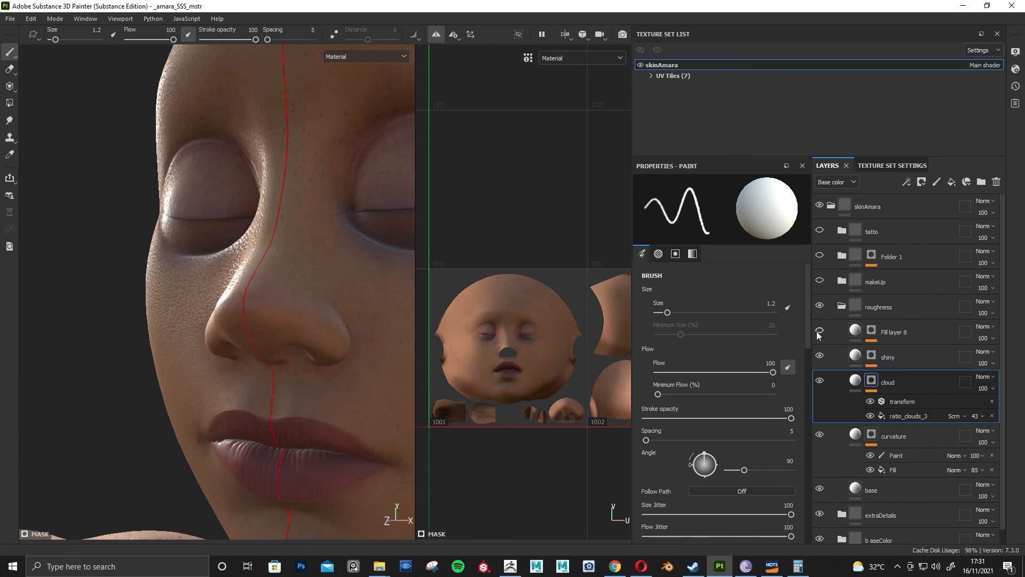
{"action": "left_click", "coordinate": [819, 331]}
{"action": "left_click_drag", "start_coordinate": [250, 377], "coordinate": [175, 305], "text": "alt"}
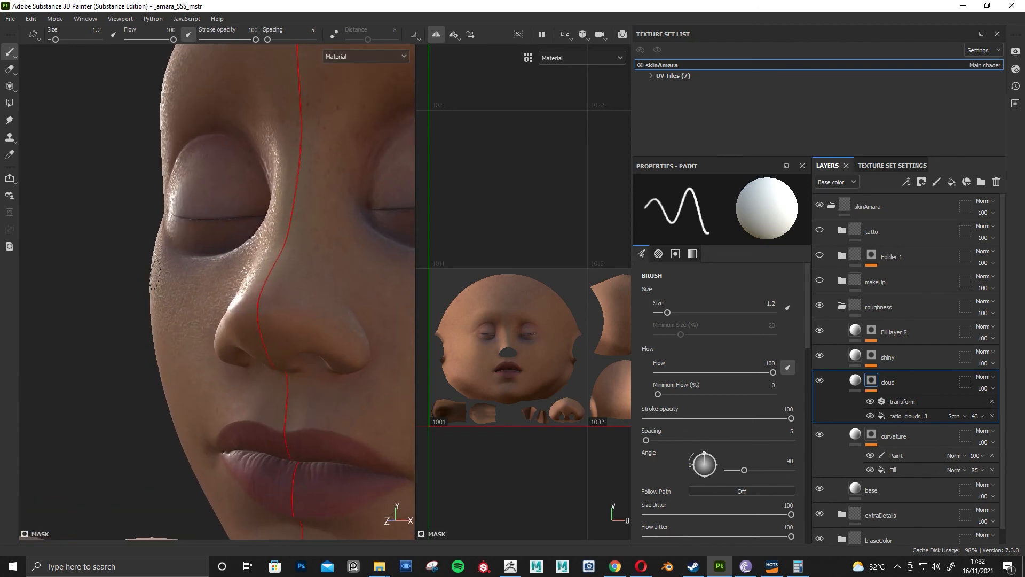
{"action": "right_click_drag", "start_coordinate": [300, 364], "coordinate": [210, 324], "text": "alt"}
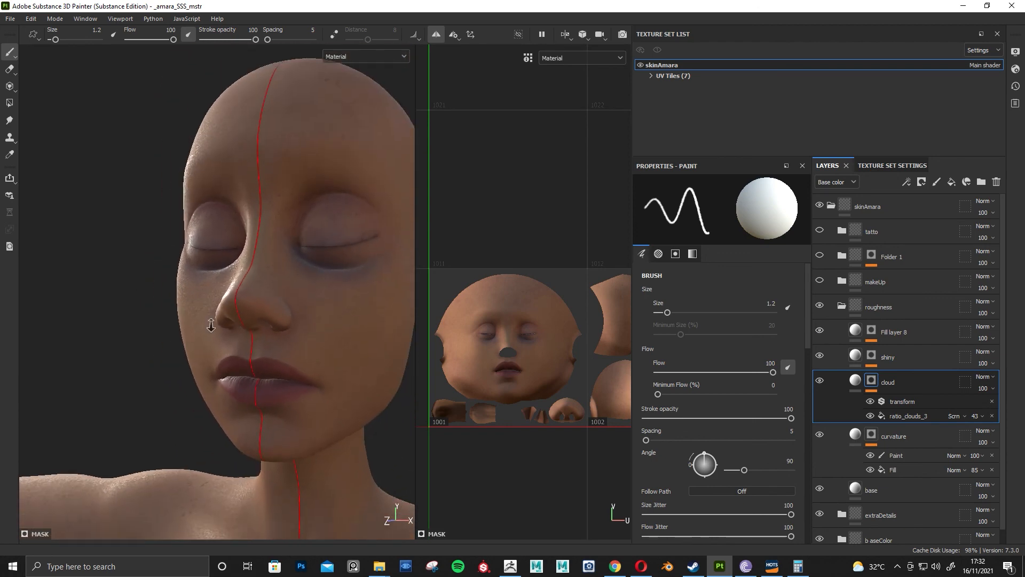
{"action": "left_click_drag", "start_coordinate": [210, 325], "coordinate": [235, 336], "text": "alt"}
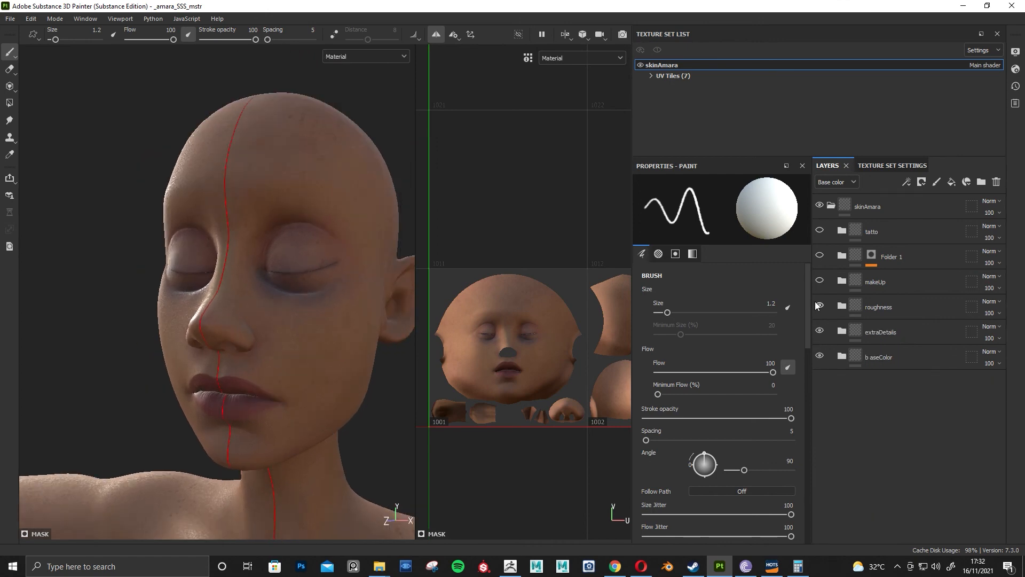
Show the makeUp folder, expand it with its contents hidden, and display the Base color channel on the model.
{"action": "left_click", "coordinate": [820, 281]}
{"action": "left_click_drag", "start_coordinate": [298, 377], "coordinate": [300, 341], "text": "alt"}
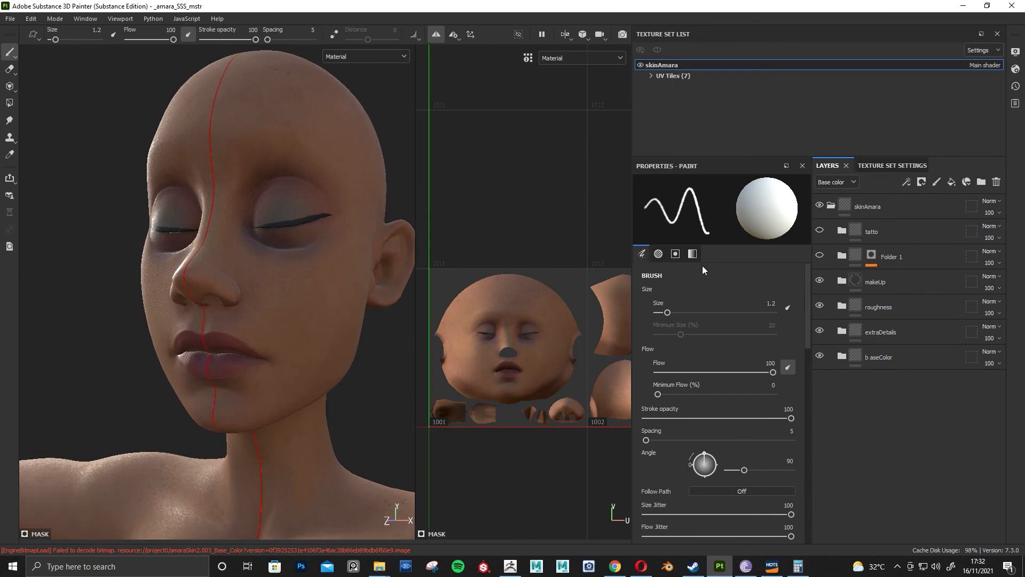
{"action": "left_click", "coordinate": [841, 282]}
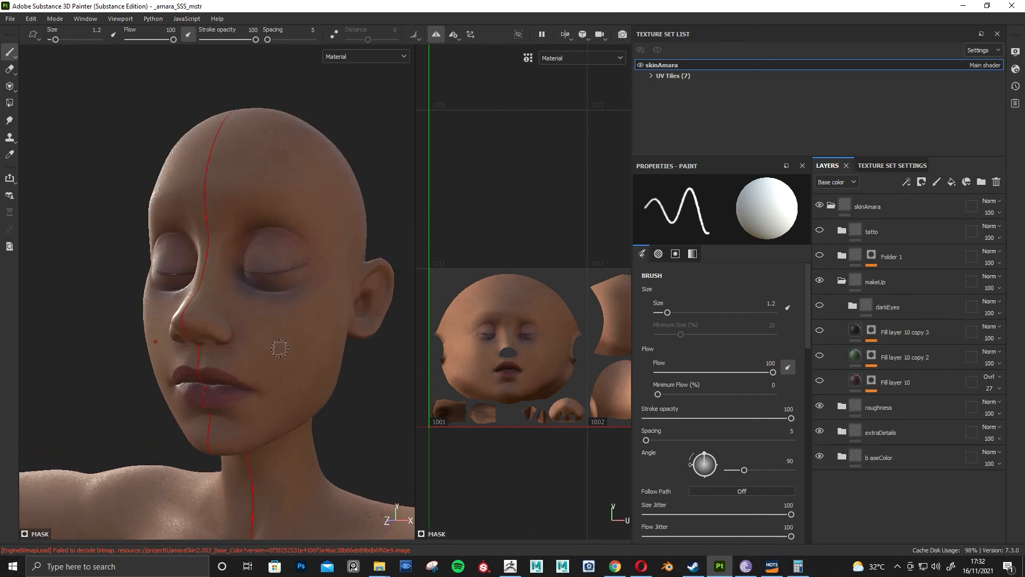
{"action": "key", "text": "c"}
{"action": "key", "text": "c"}
{"action": "left_click_drag", "start_coordinate": [313, 364], "coordinate": [306, 377], "text": "alt"}
Show Fill layer 10, Fill layer 10 copy 2, Fill layer 10 copy 3 and the darkEyes folder inside makeUp.
{"action": "left_click", "coordinate": [820, 380]}
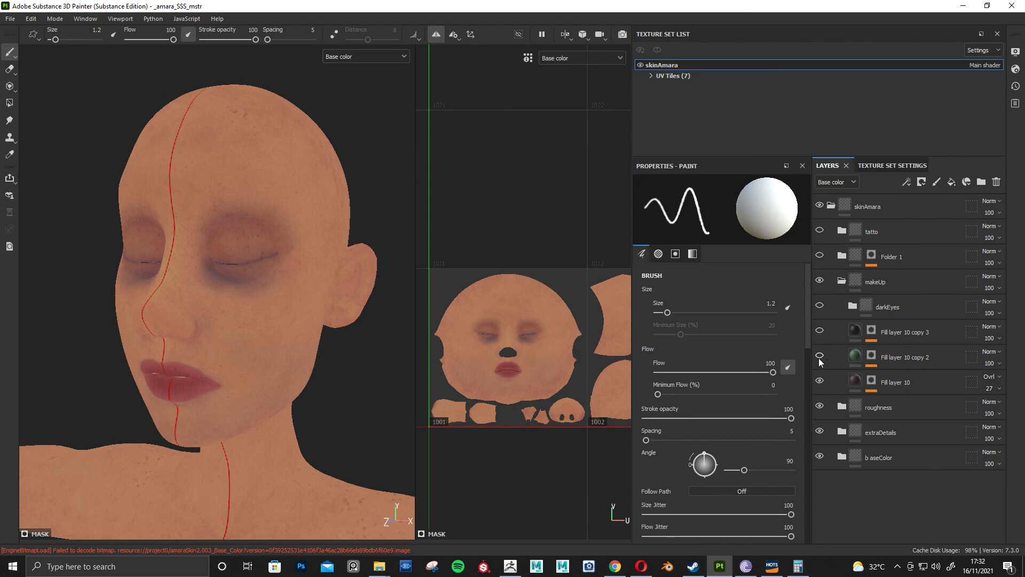
{"action": "left_click", "coordinate": [819, 331]}
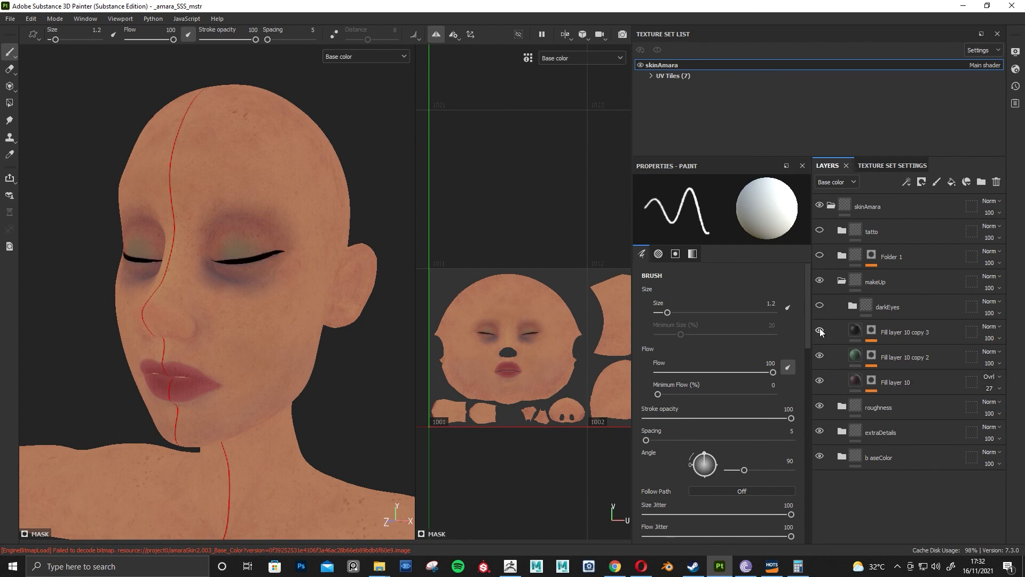
{"action": "left_click", "coordinate": [820, 305]}
{"action": "scroll", "coordinate": [243, 277], "scroll_direction": "up", "scroll_amount": 2}
{"action": "scroll", "coordinate": [251, 220], "scroll_direction": "down", "scroll_amount": 2}
{"action": "left_click_drag", "start_coordinate": [251, 235], "coordinate": [231, 273], "text": "alt"}
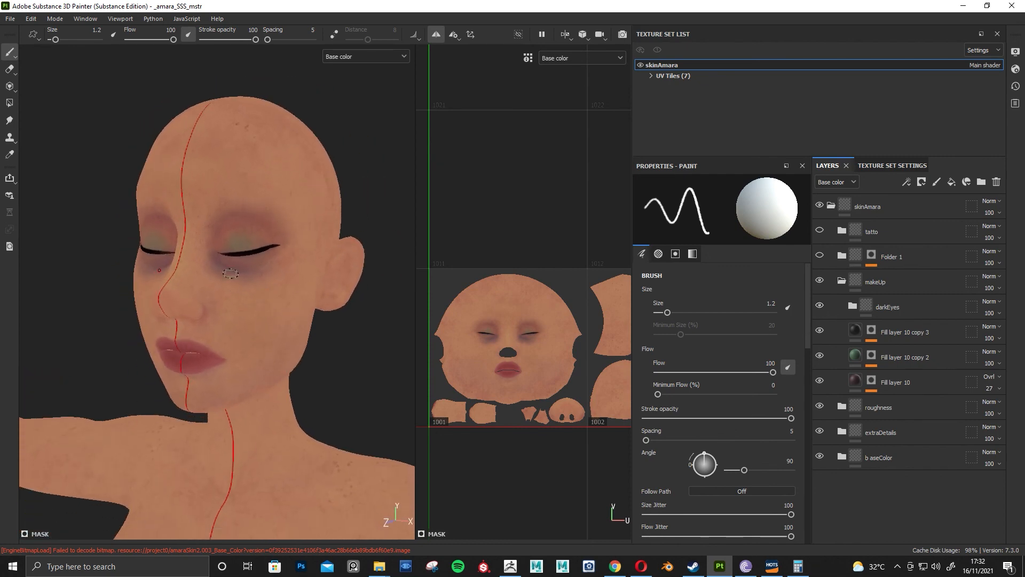
Collapse the makeUp folder and show Folder 1 and the tatto folder on the character.
{"action": "left_click", "coordinate": [841, 283]}
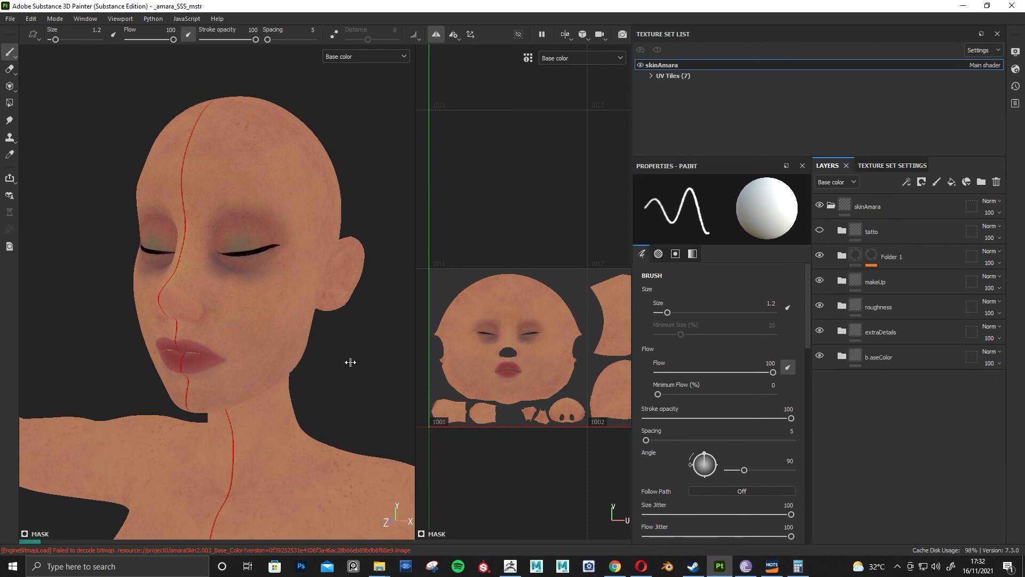
{"action": "scroll", "coordinate": [296, 324], "scroll_direction": "down", "scroll_amount": 4}
{"action": "scroll", "coordinate": [254, 224], "scroll_direction": "up", "scroll_amount": 3}
{"action": "left_click", "coordinate": [819, 231]}
{"action": "scroll", "coordinate": [103, 304], "scroll_direction": "down", "scroll_amount": 3}
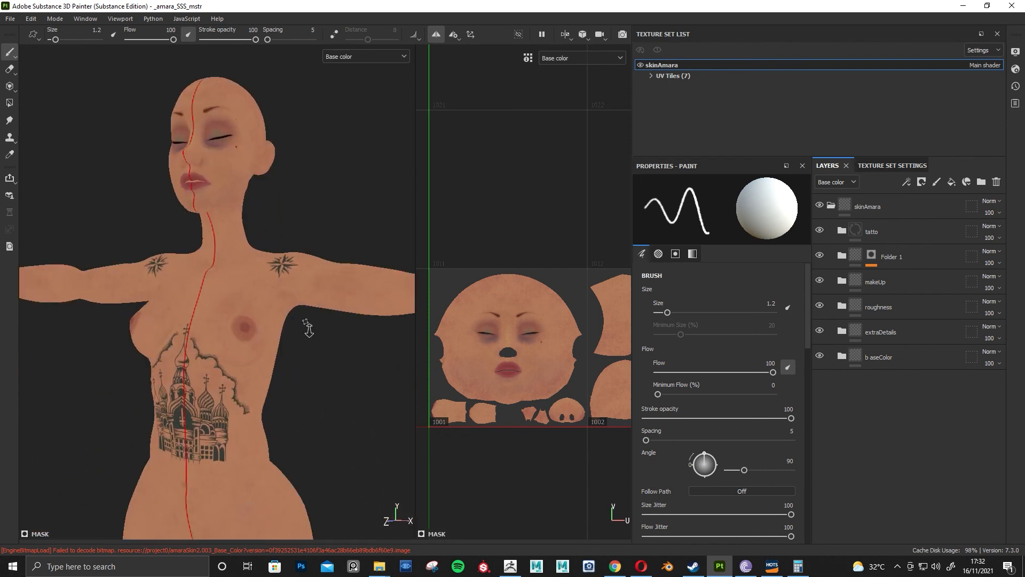
{"action": "scroll", "coordinate": [309, 329], "scroll_direction": "up", "scroll_amount": 3}
Return to the material view and examine the complete skin with makeup and tattoos.
{"action": "key", "text": "m"}
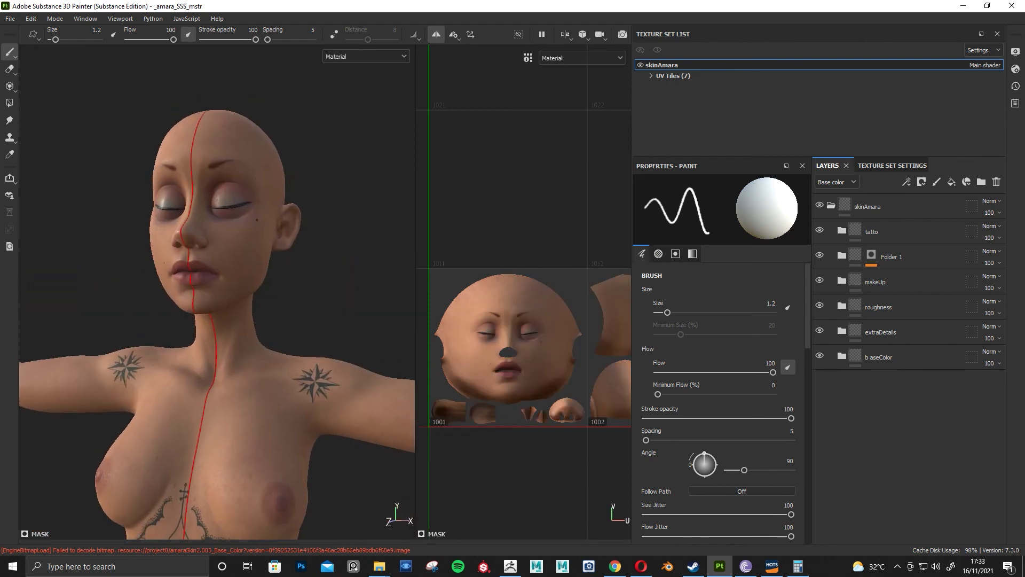
{"action": "right_click_drag", "start_coordinate": [330, 337], "coordinate": [322, 346], "text": "alt"}
{"action": "mouse_move", "coordinate": [344, 354]}
{"action": "left_mouse_down", "text": "alt"}
{"action": "mouse_move", "coordinate": [345, 337]}
{"action": "mouse_move", "coordinate": [331, 336]}
{"action": "left_mouse_up", "text": "alt"}
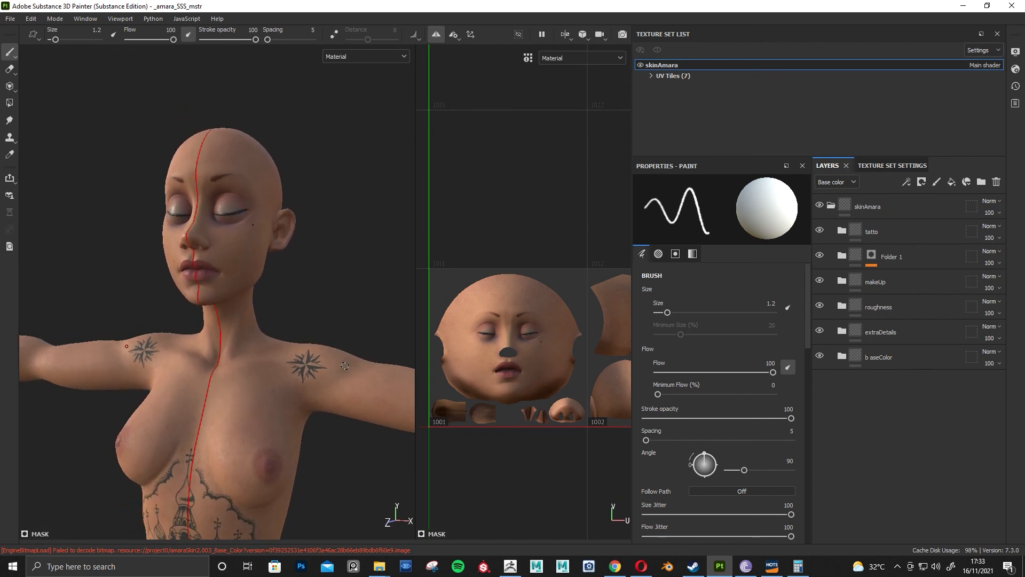